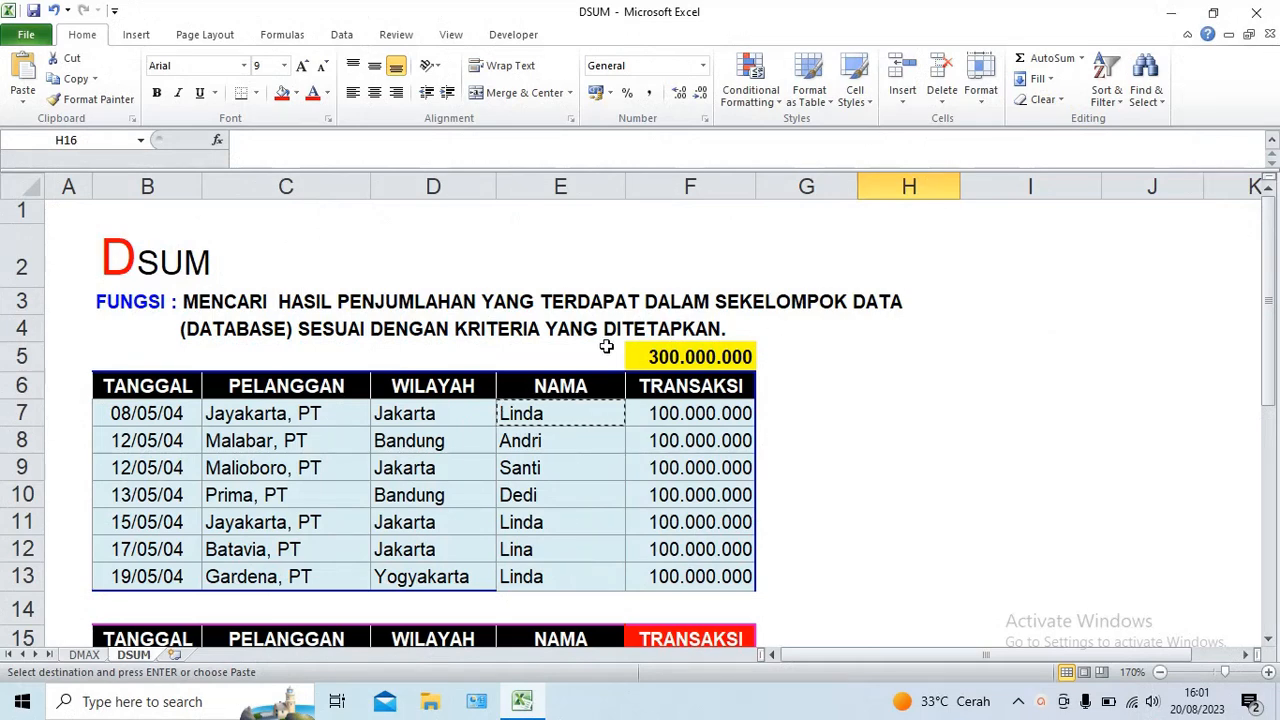
- List the function names SUM, SUMIF and SUMIFS in cells H5, H6 and H7 beside the transaction table
scroll(460, 315, down, 1)
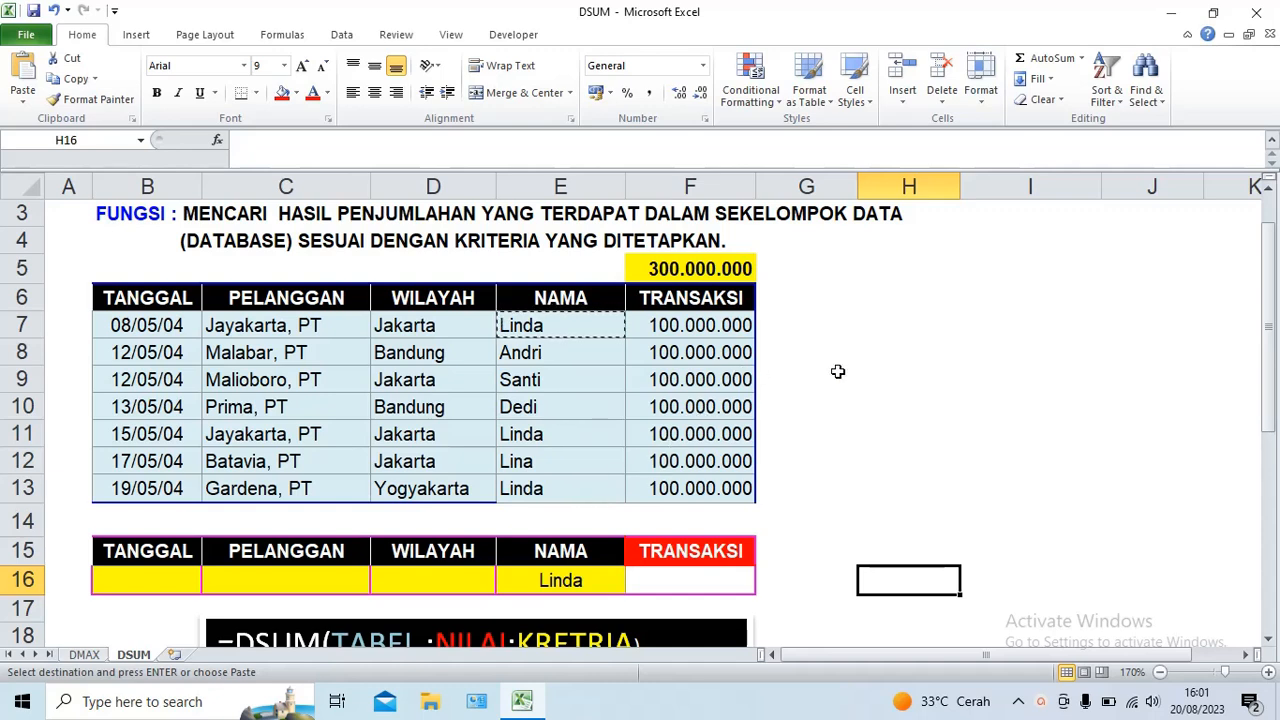
scroll(838, 371, up, 1)
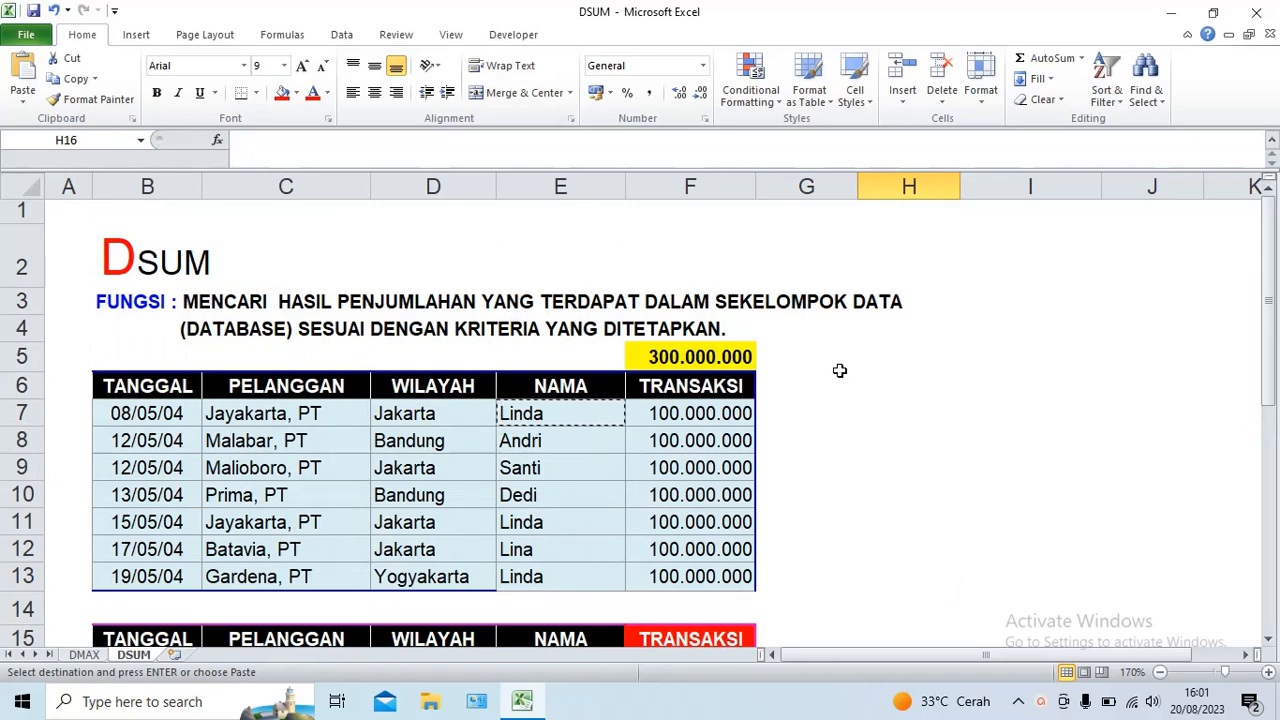
click(880, 355)
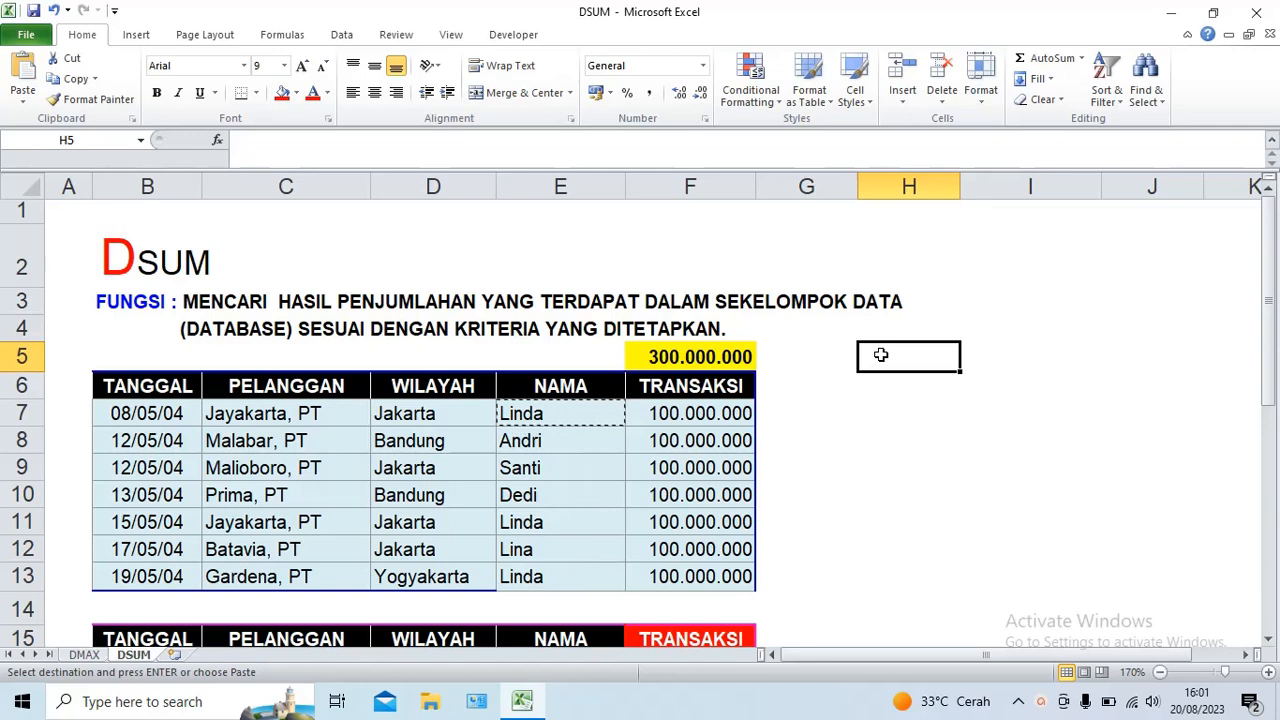
text(SUM)
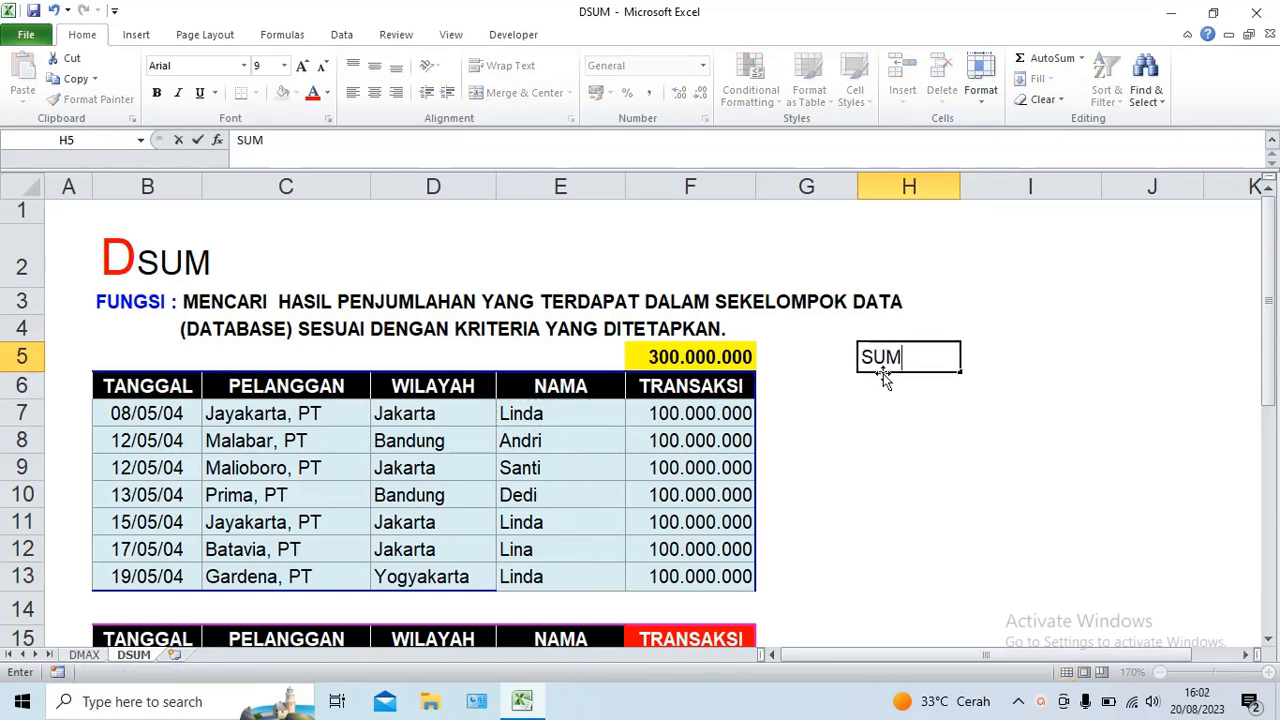
click(885, 390)
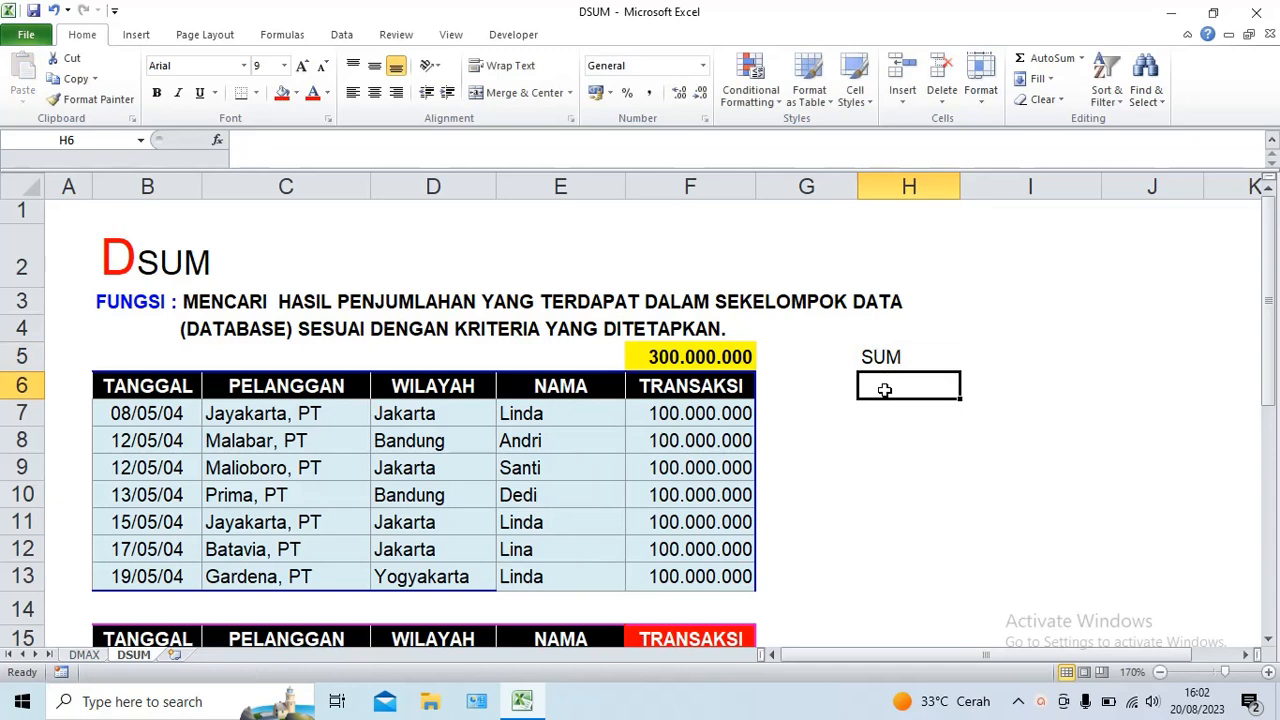
text(SUM)
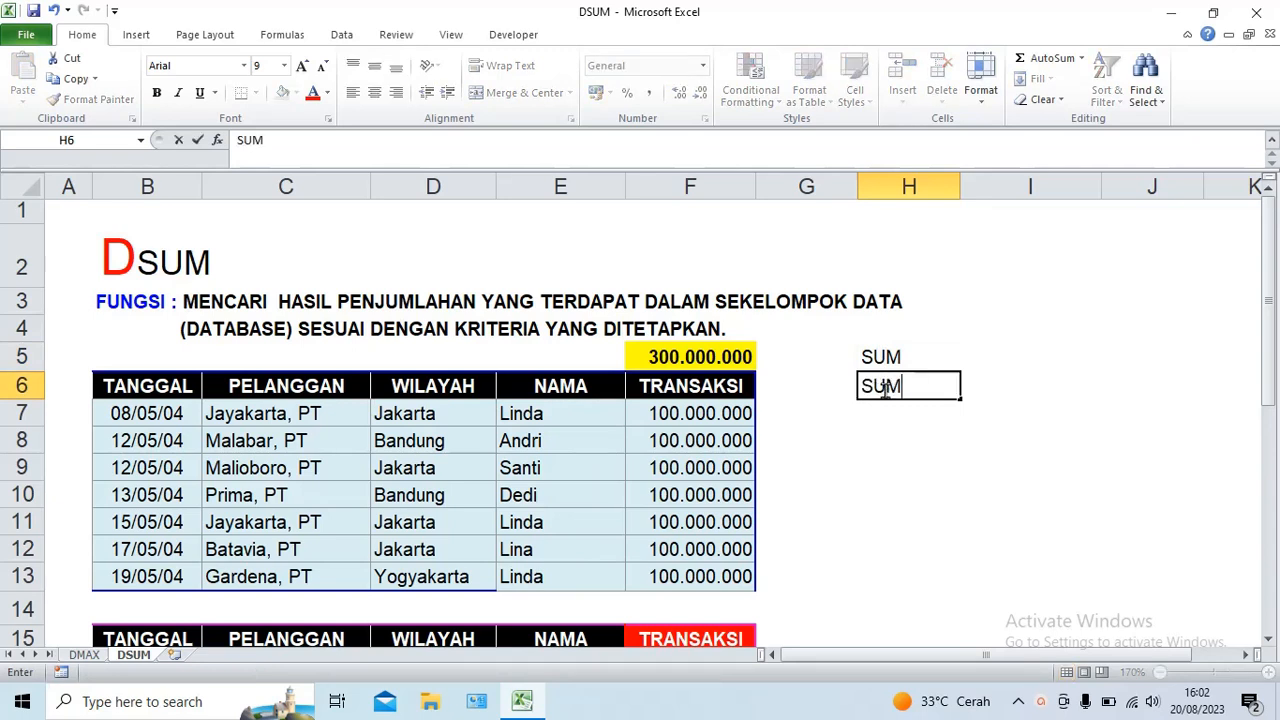
text(IF)
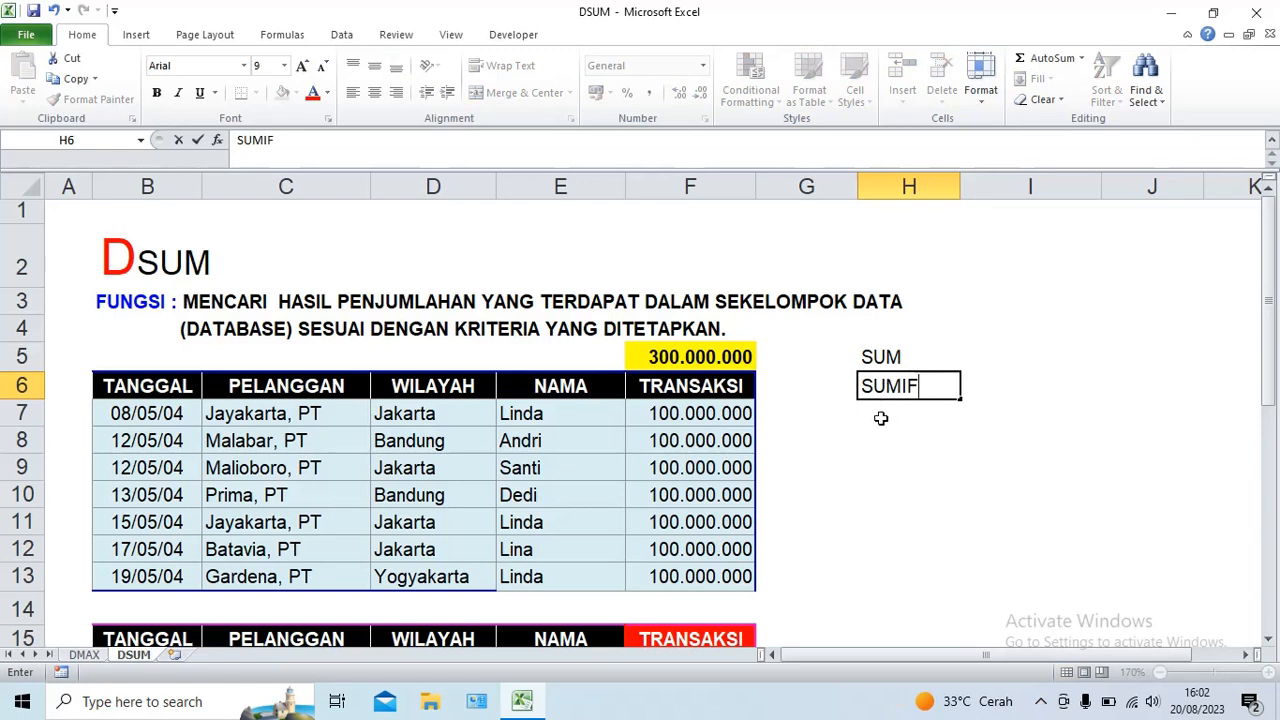
click(881, 418)
text(S)
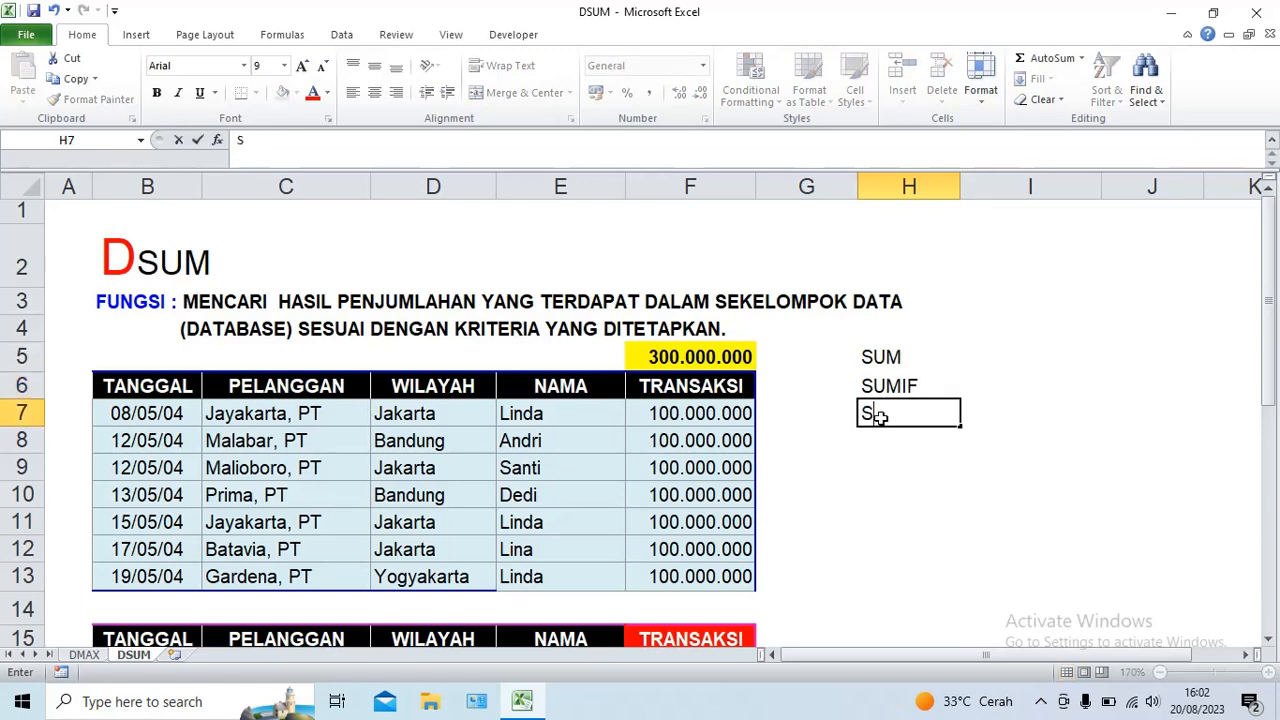
text(UMIF)
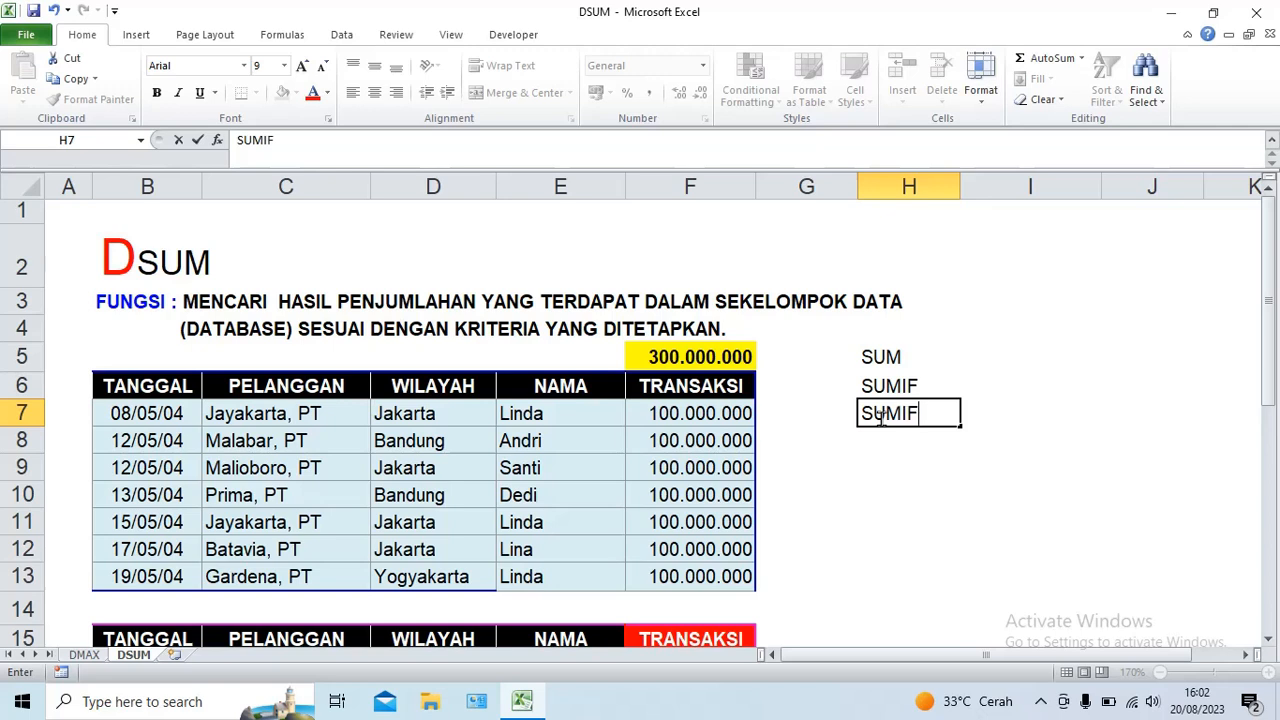
text(S)
click(885, 497)
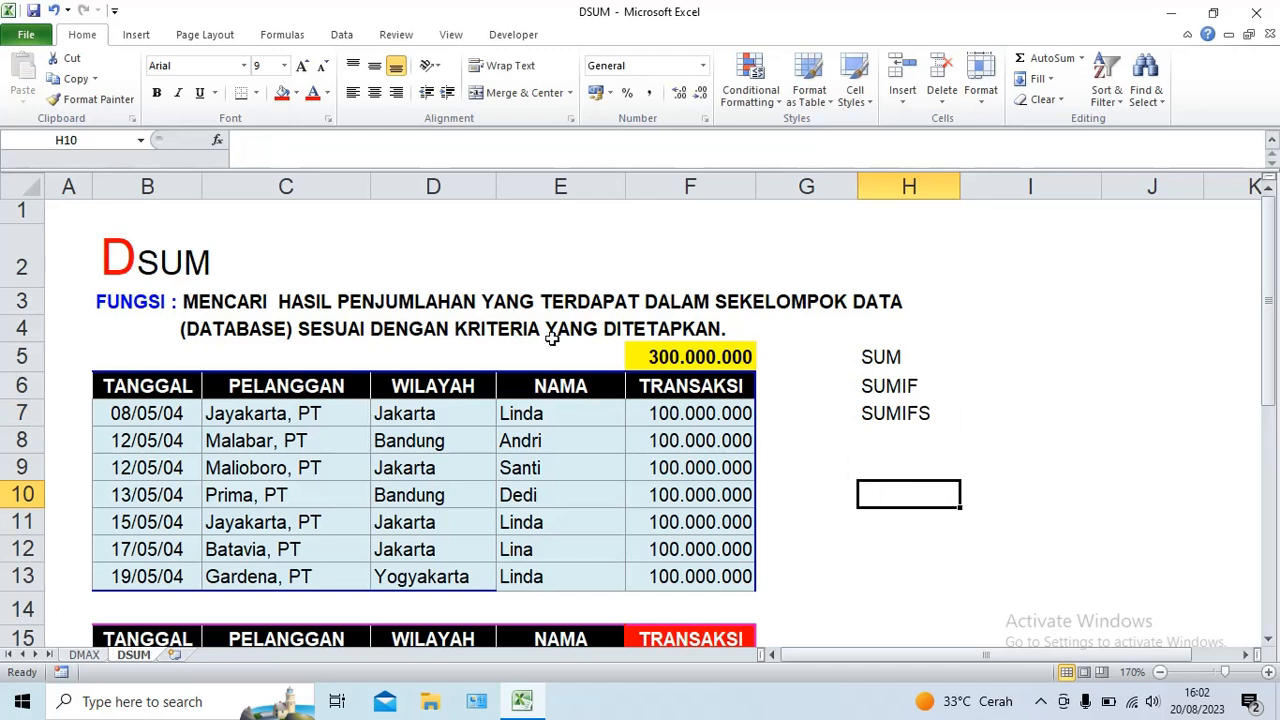
- Add DSUM in cell H8 below the other function names and colour its text red
click(877, 424)
click(877, 438)
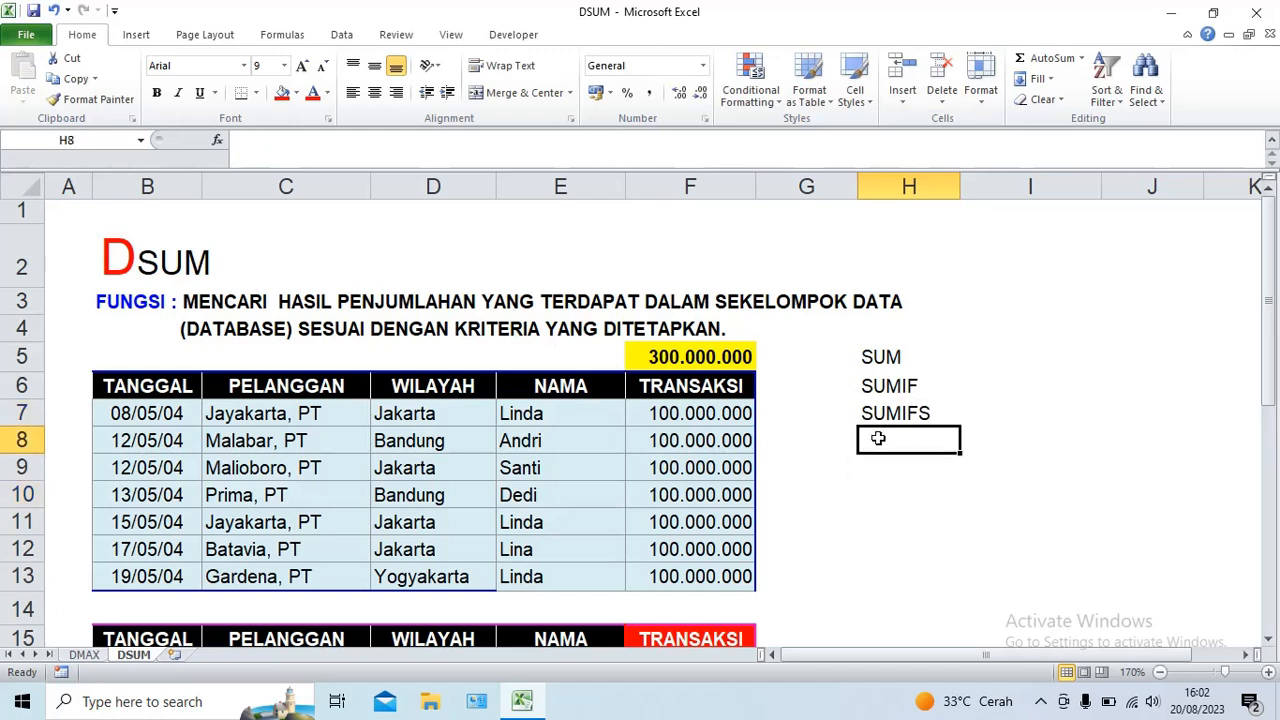
text(DSUM)
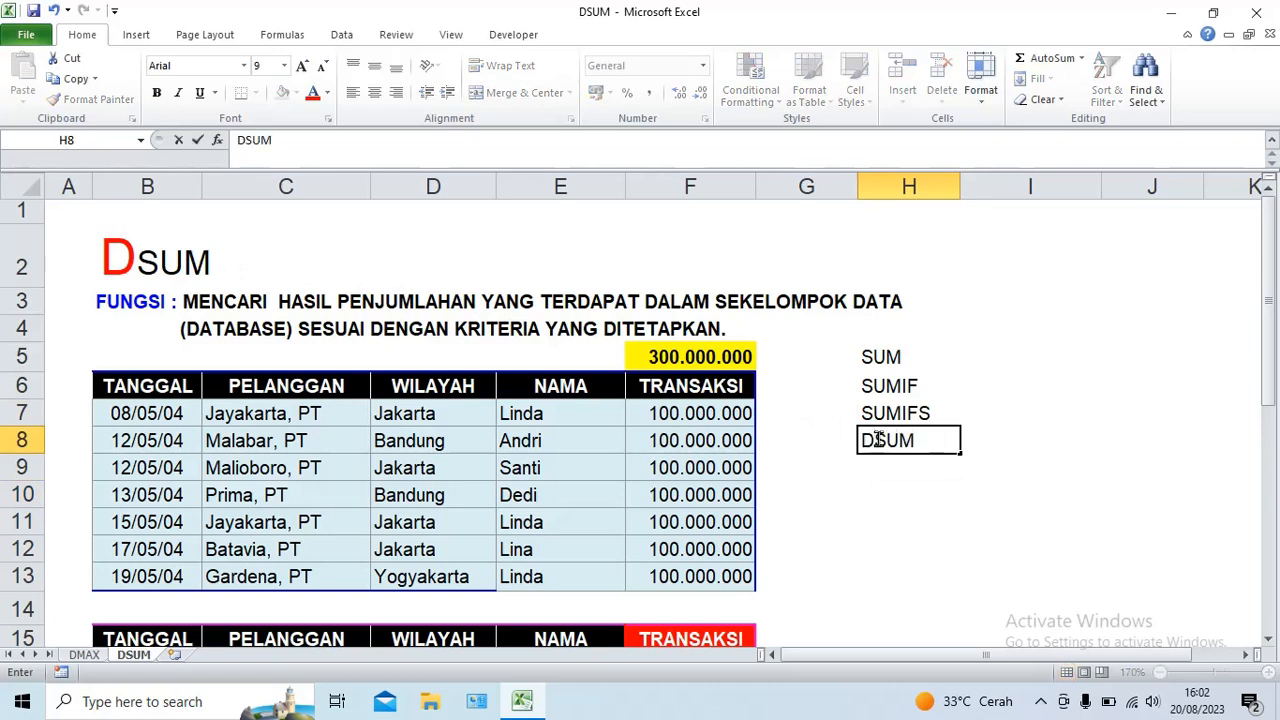
click(820, 514)
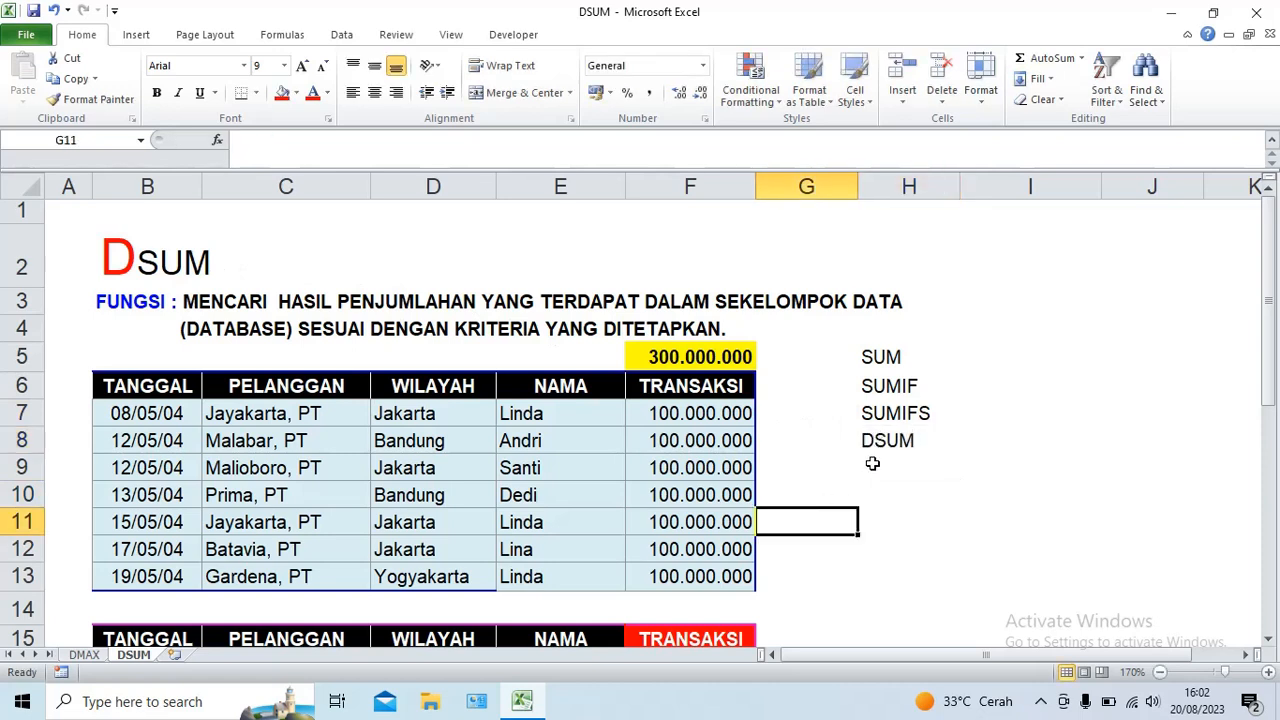
click(877, 438)
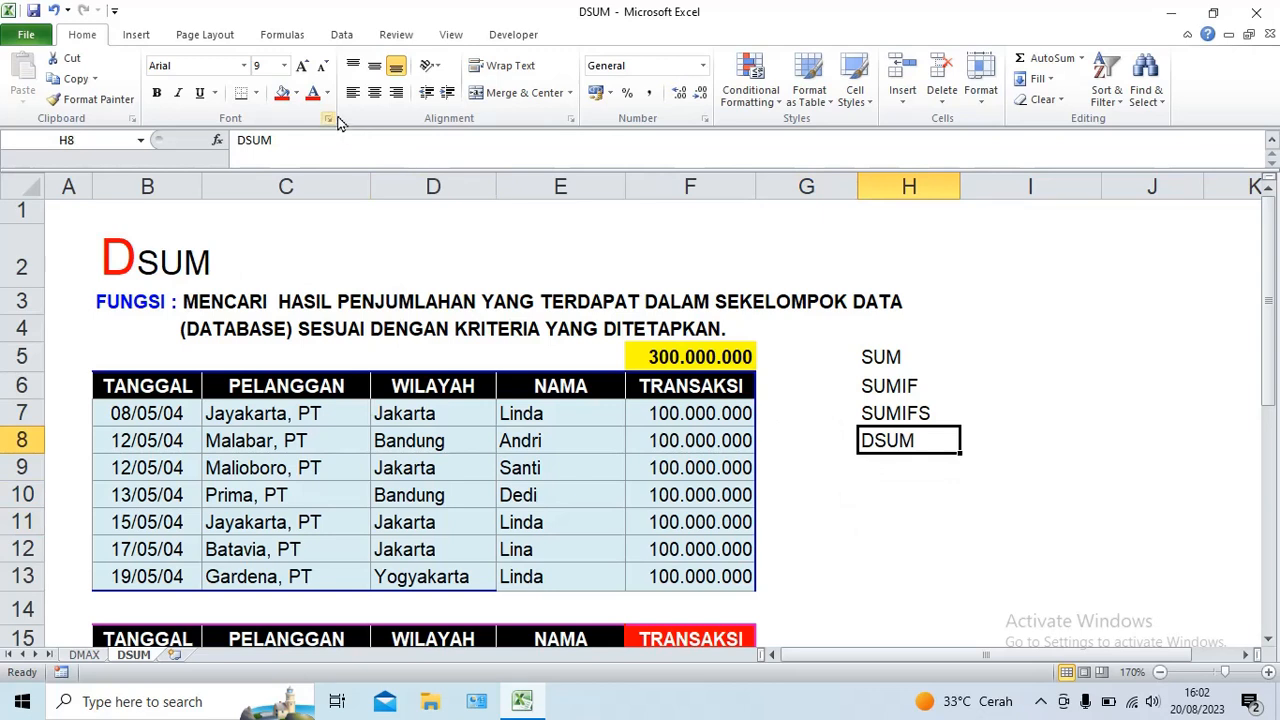
click(313, 95)
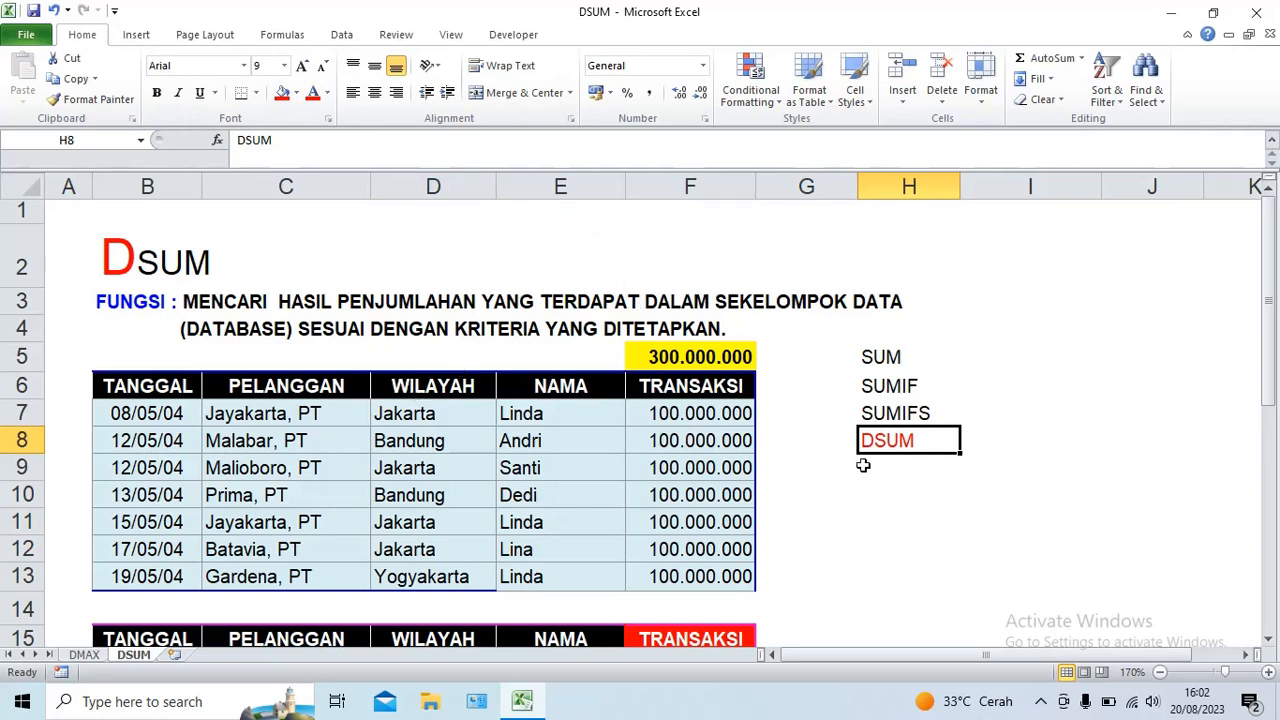
- Move the DSUM syntax text box from below the criteria table to beside the data table, beneath the function list
scroll(594, 419, down, 1)
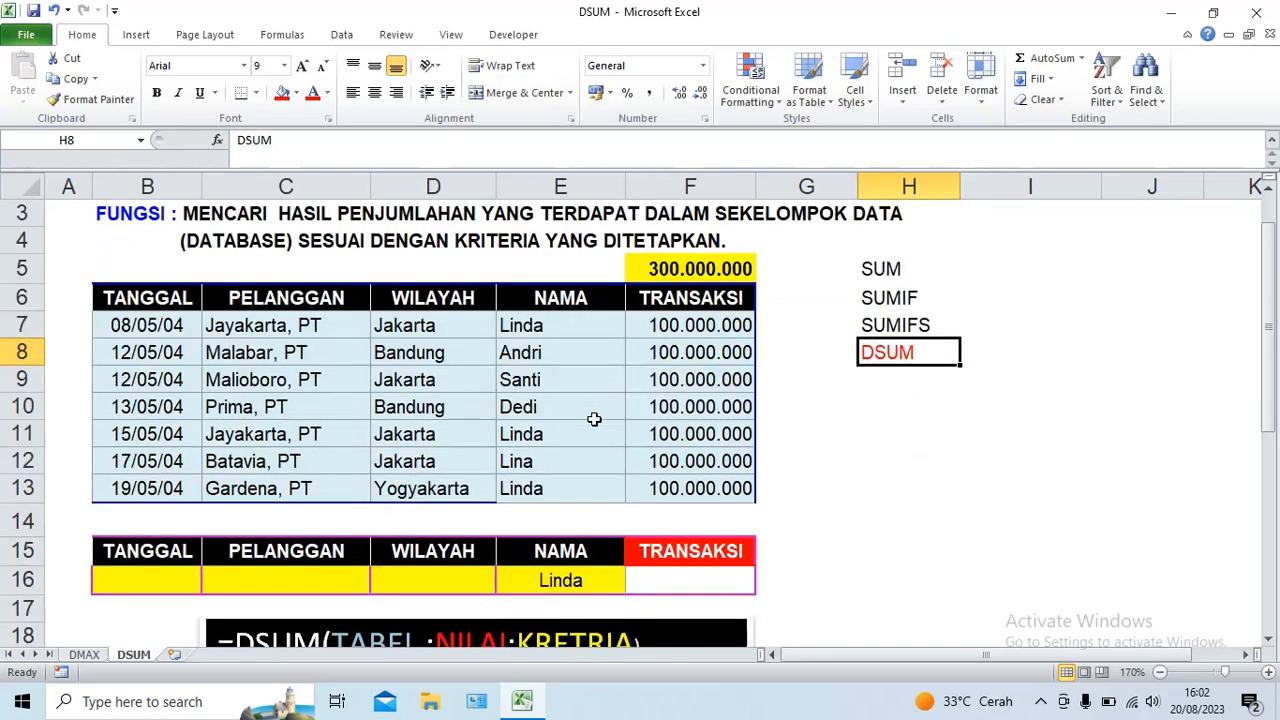
click(140, 326)
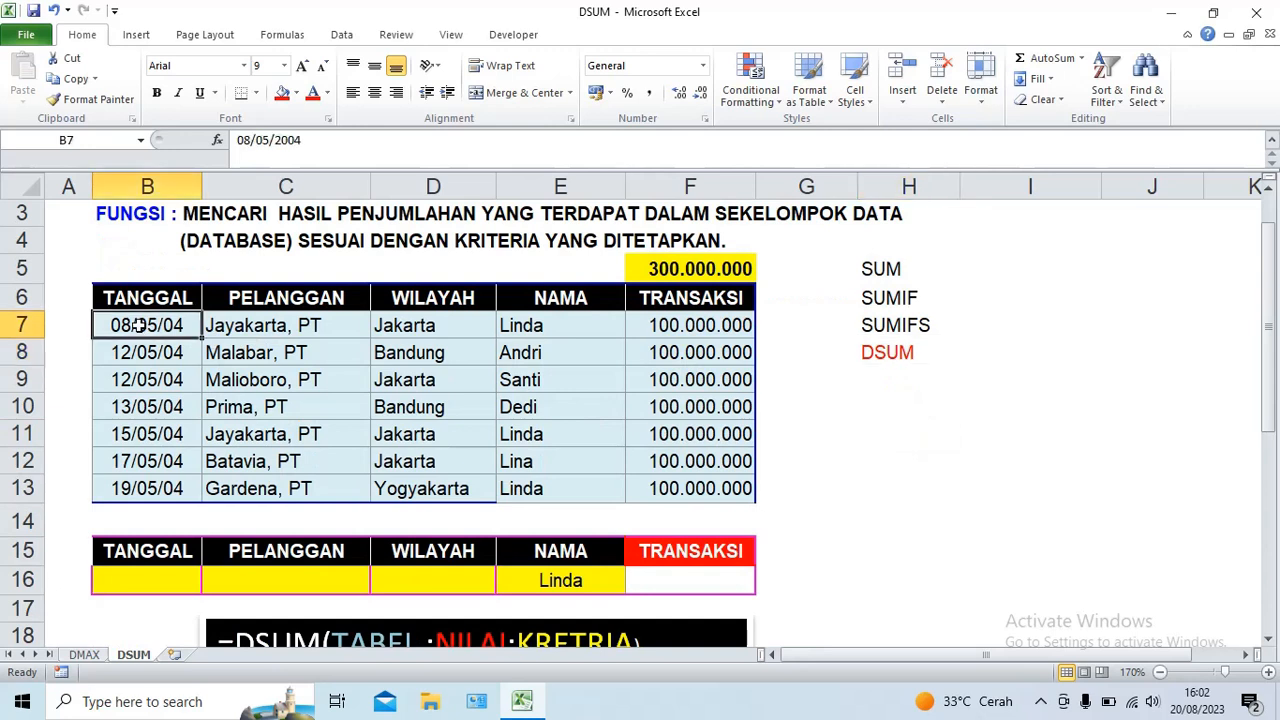
click(257, 620)
drag(259, 617, 851, 407)
click(896, 528)
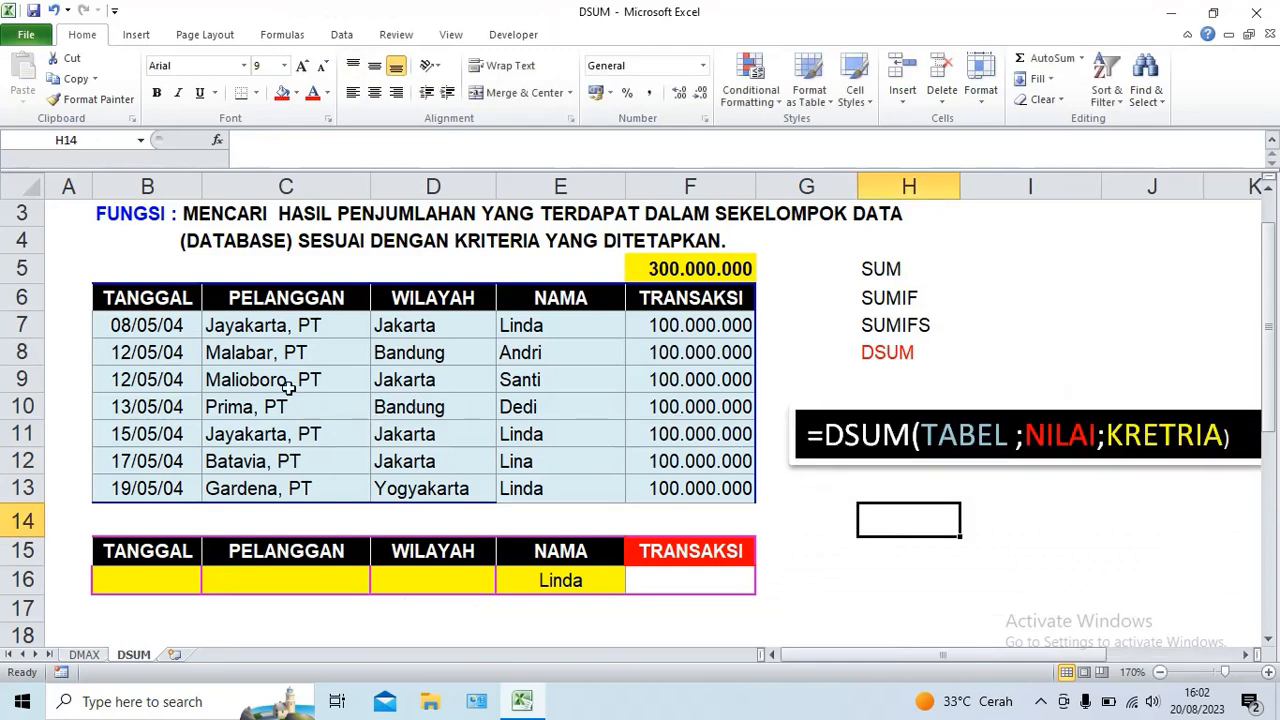
- Examine which ranges match the DSUM arguments: data table B6:F13, criteria table B15:F16 and the TRANSAKSI heading in F15
drag(130, 302, 708, 484)
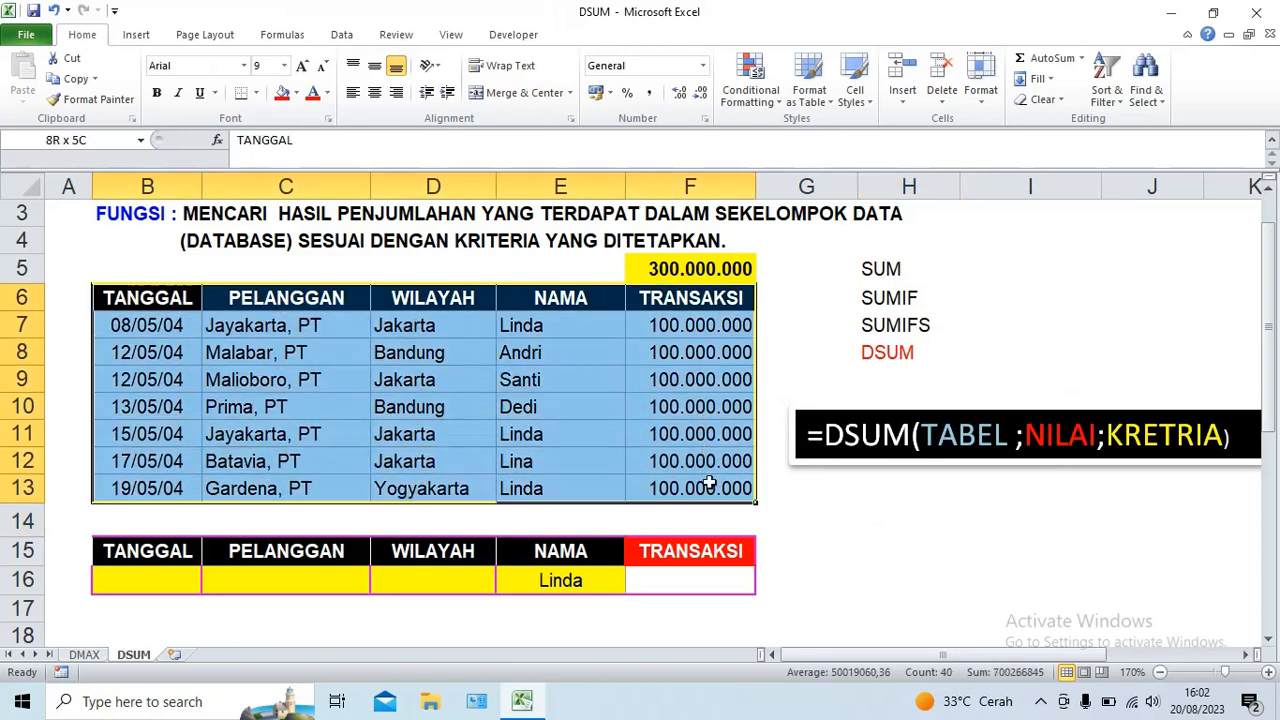
click(140, 552)
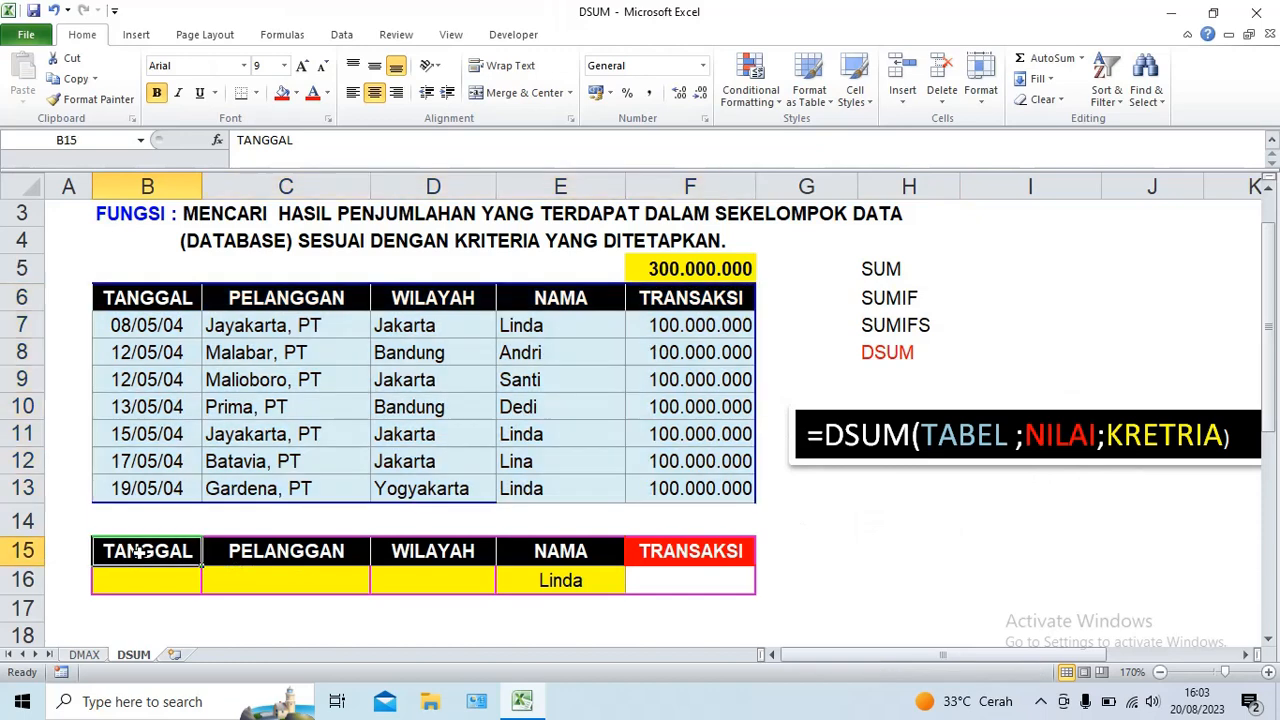
drag(140, 552, 693, 575)
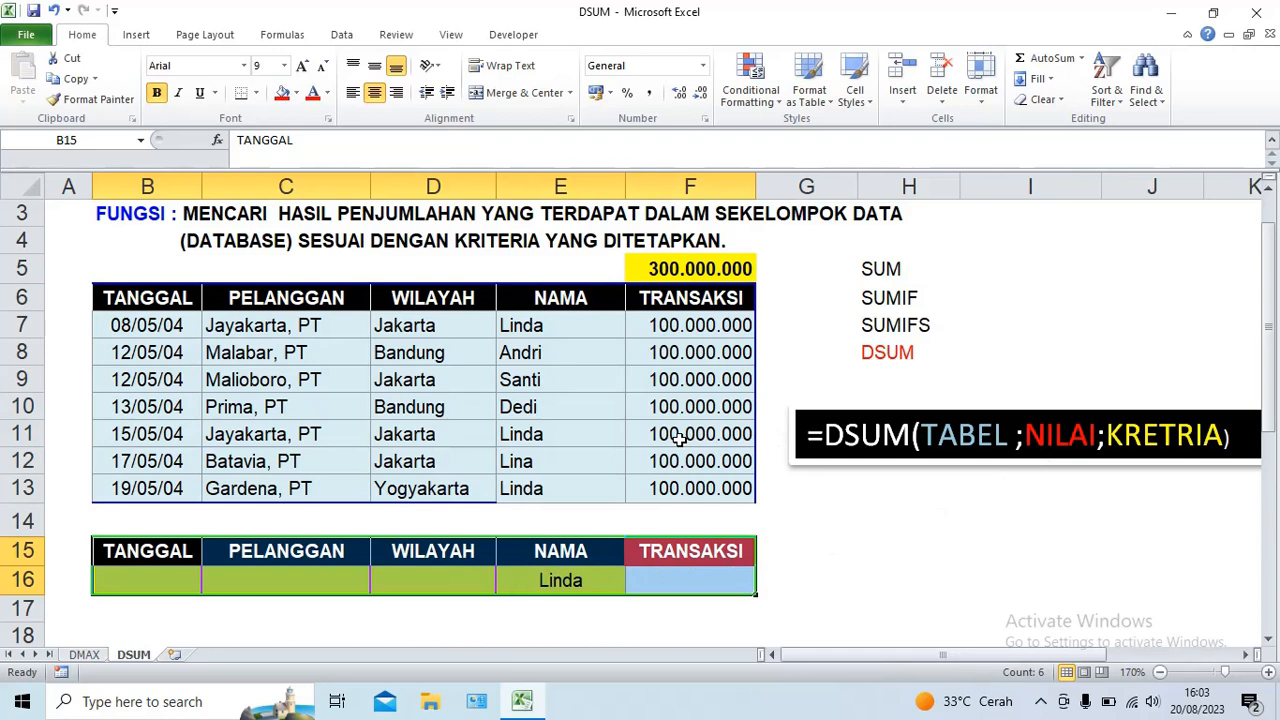
click(1042, 435)
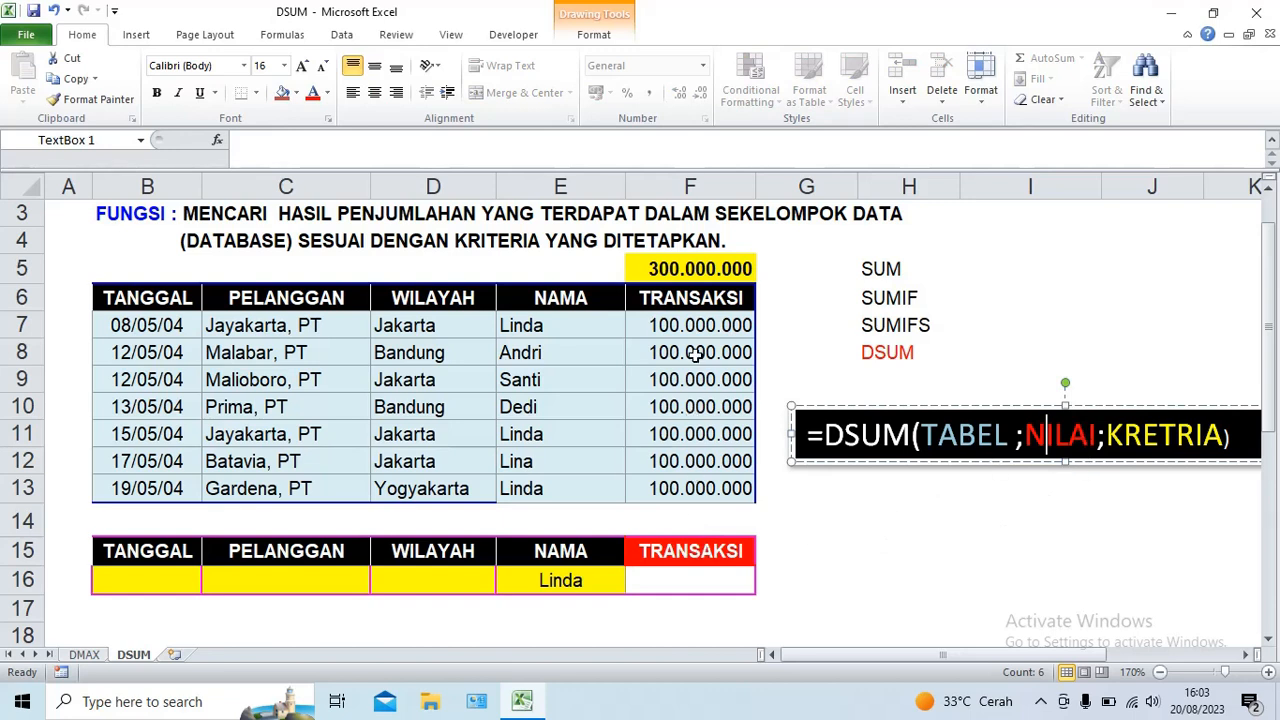
click(668, 557)
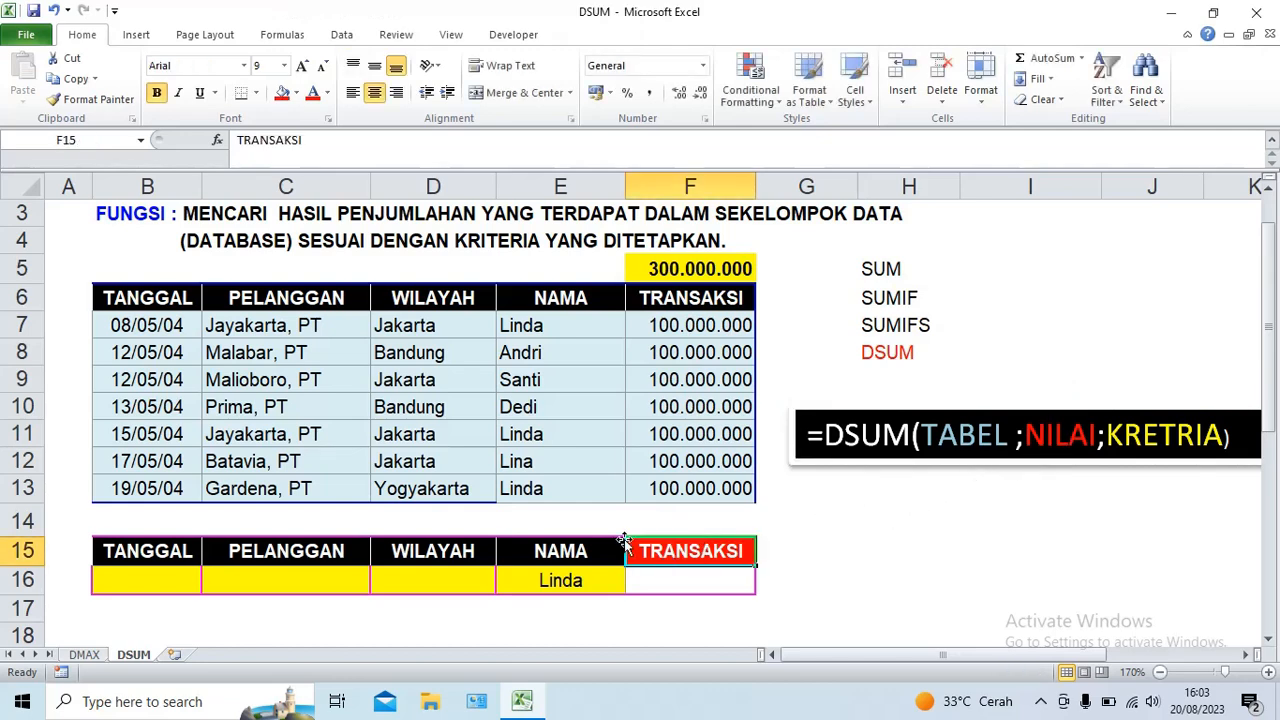
click(640, 187)
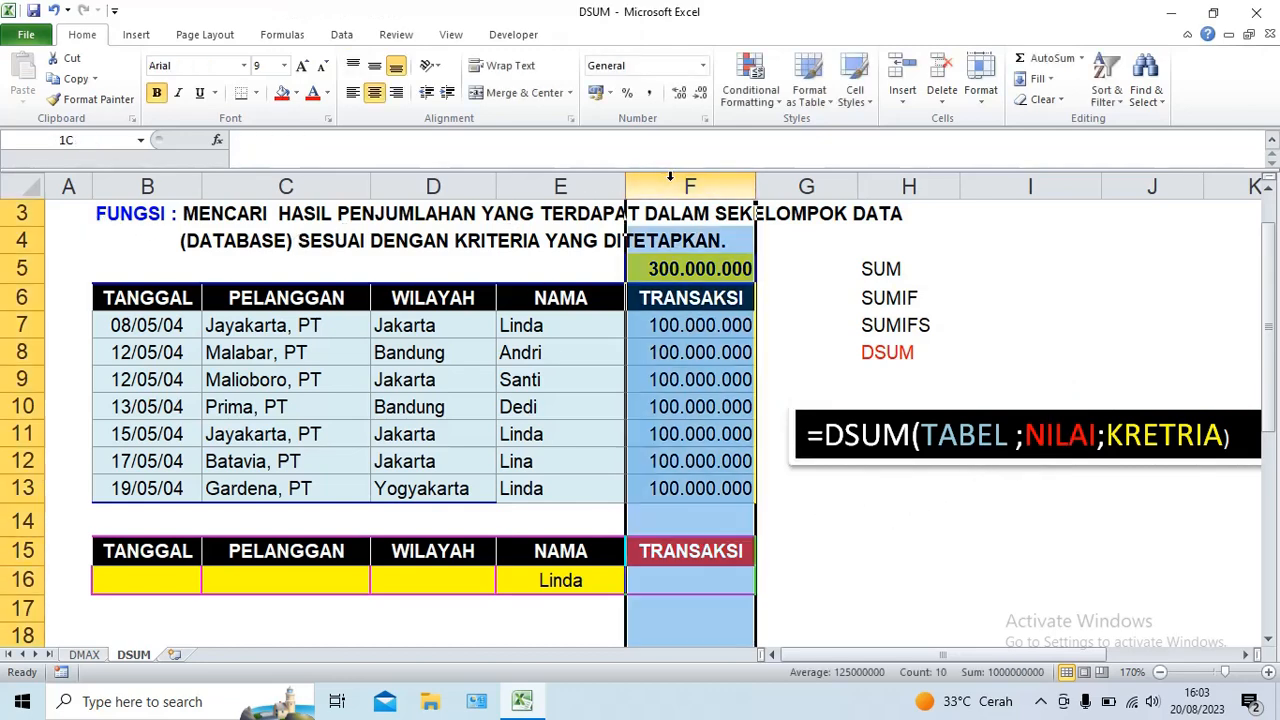
click(4, 546)
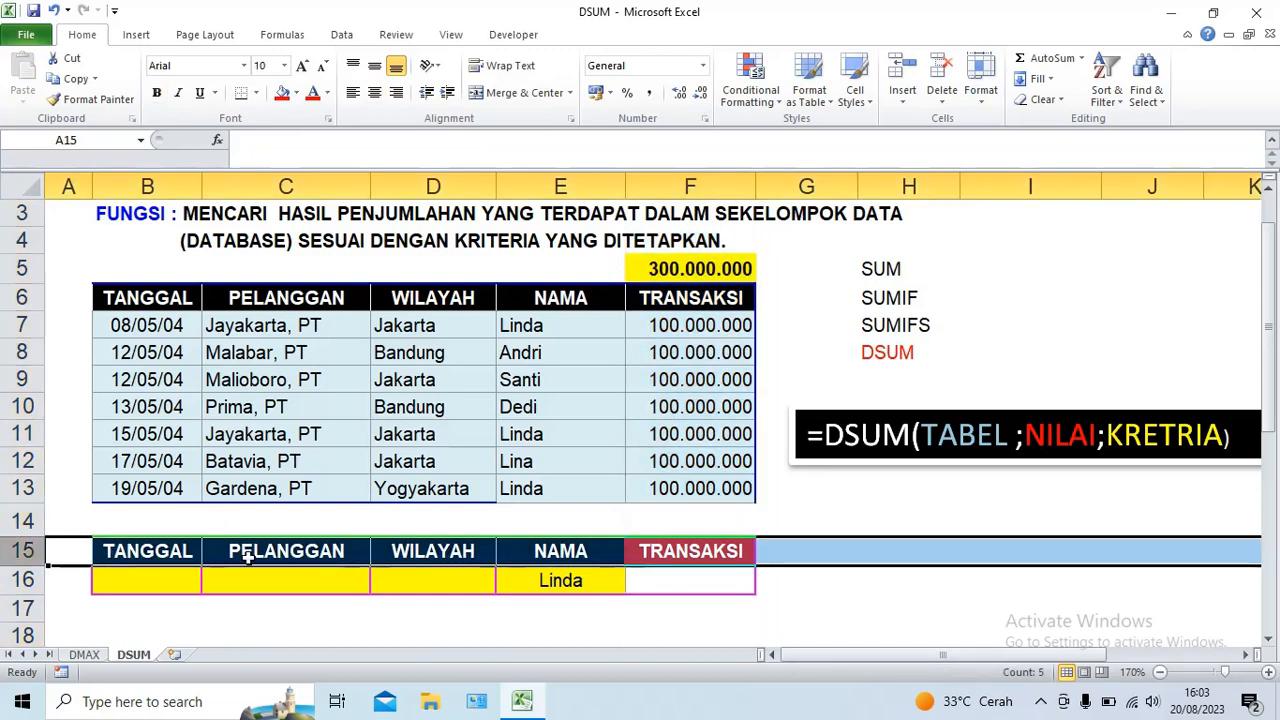
click(662, 557)
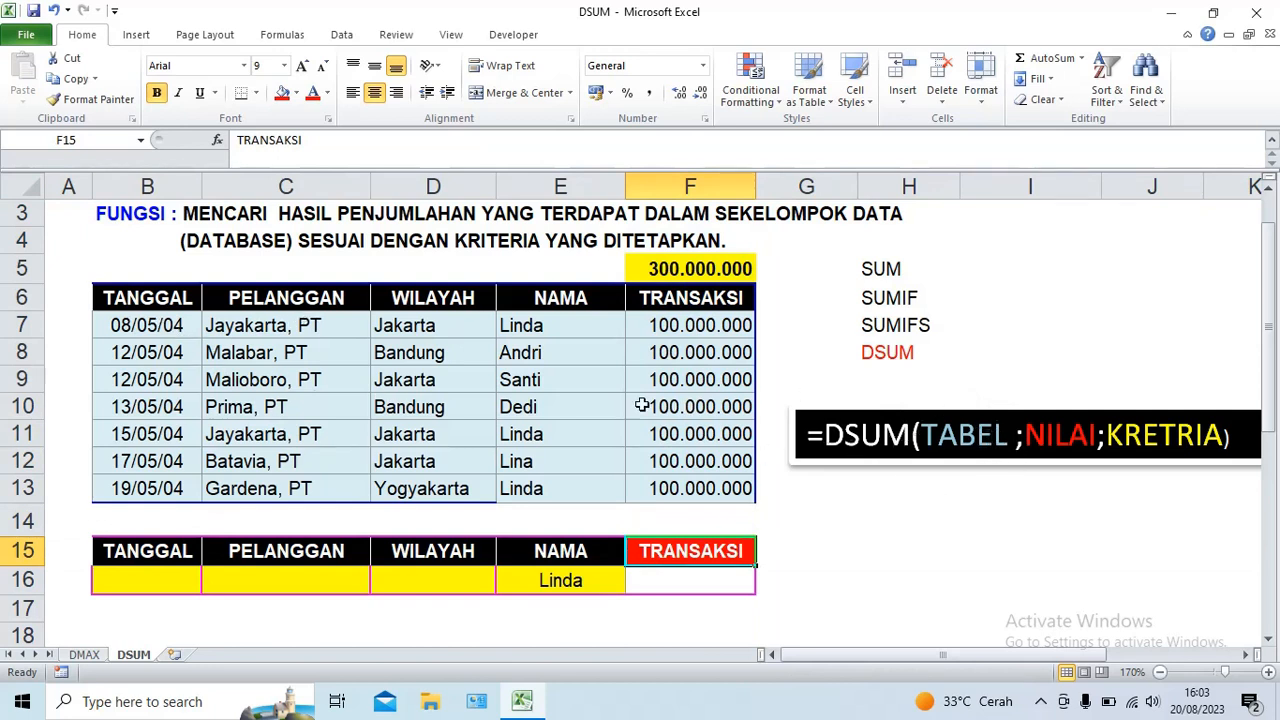
- Delete all existing defined names from the workbook in the Name Manager
click(138, 308)
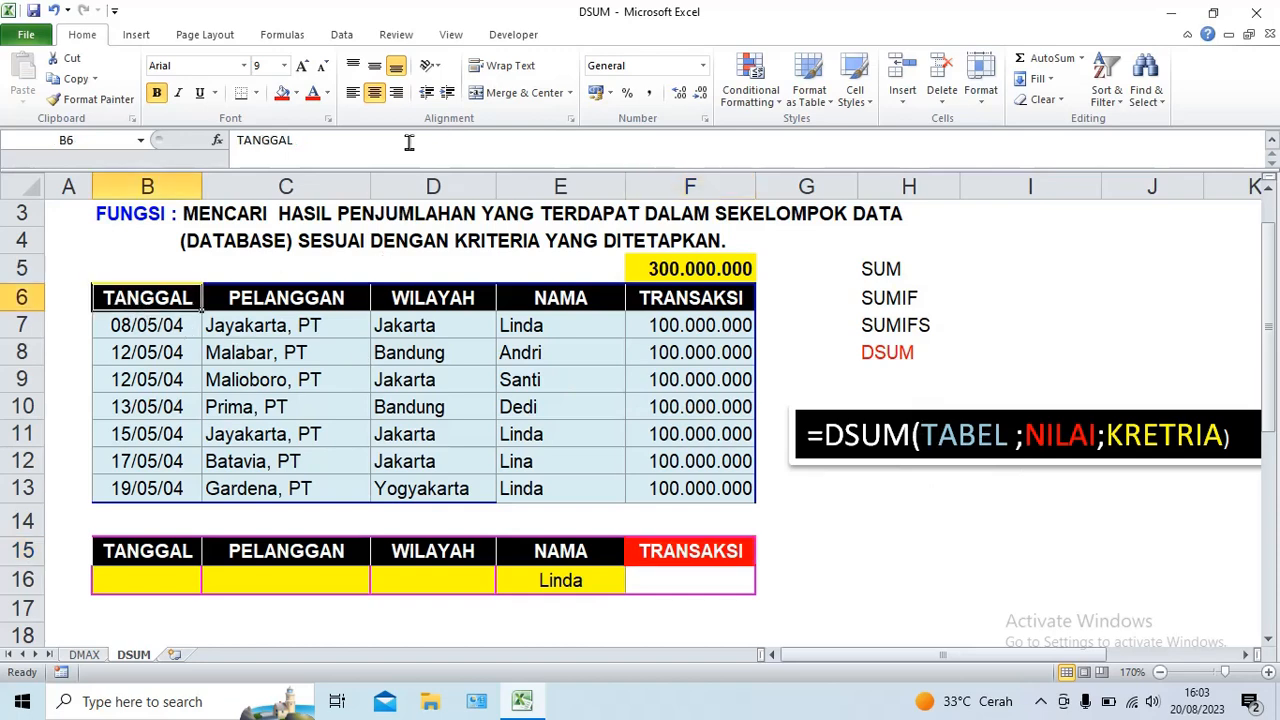
click(340, 36)
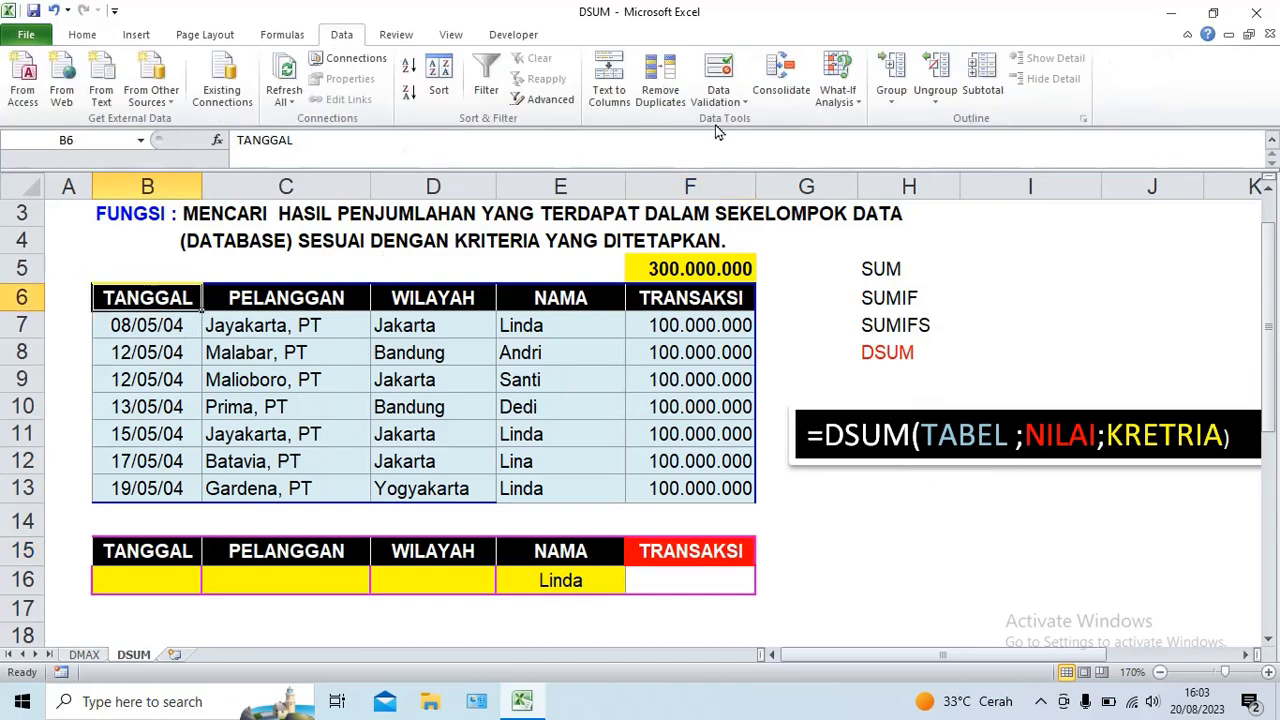
click(282, 35)
click(513, 85)
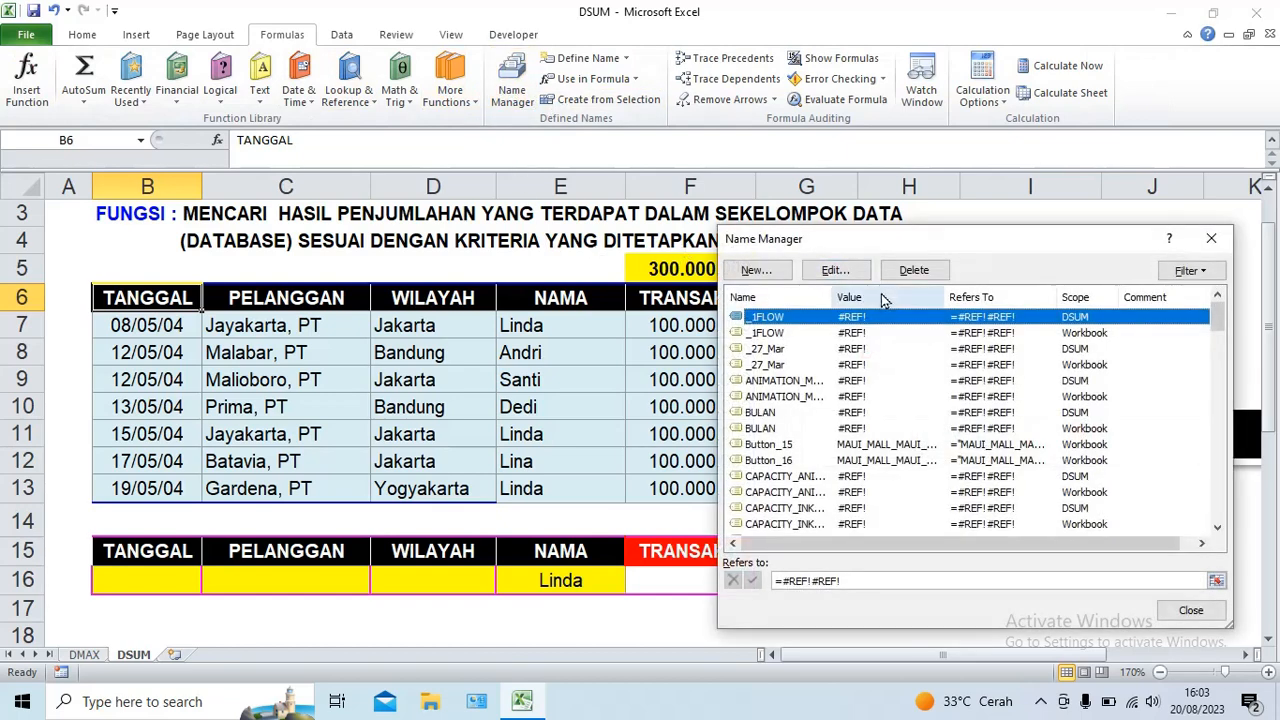
key(shift+Down)
key(shift+Down)
key(shift+Down)
key(shift+Down)
key(shift+Down)
key(shift+Down)
key(shift+Down)
key(shift+Down)
key(shift+Down)
key(shift+Down)
key(shift+Down)
key(shift+Down)
key(shift+Down)
key(shift+Down)
key(shift+Down)
key(shift+Down)
key(shift+Down)
key(shift+Down)
key(shift+Down)
key(shift+Down)
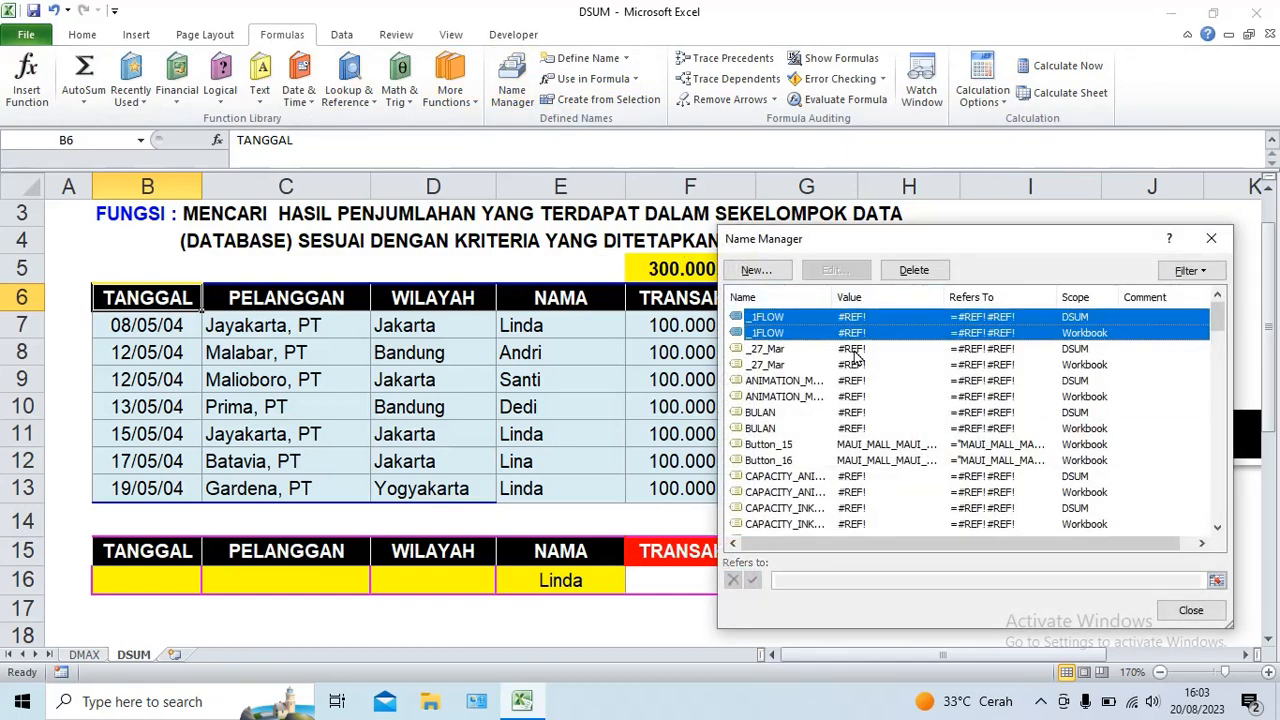
key(shift+Down)
key(shift+Down)
key(shift+Down)
key(shift+Down)
key(shift+Down)
key(shift+Down)
key(shift+Down)
key(shift+Down)
key(shift+Down)
key(shift+Down)
key(shift+Down)
key(shift+Down)
key(shift+Down)
key(shift+Down)
key(shift+Down)
key(shift+Down)
key(shift+Down)
key(shift+Down)
key(shift+Down)
key(shift+Down)
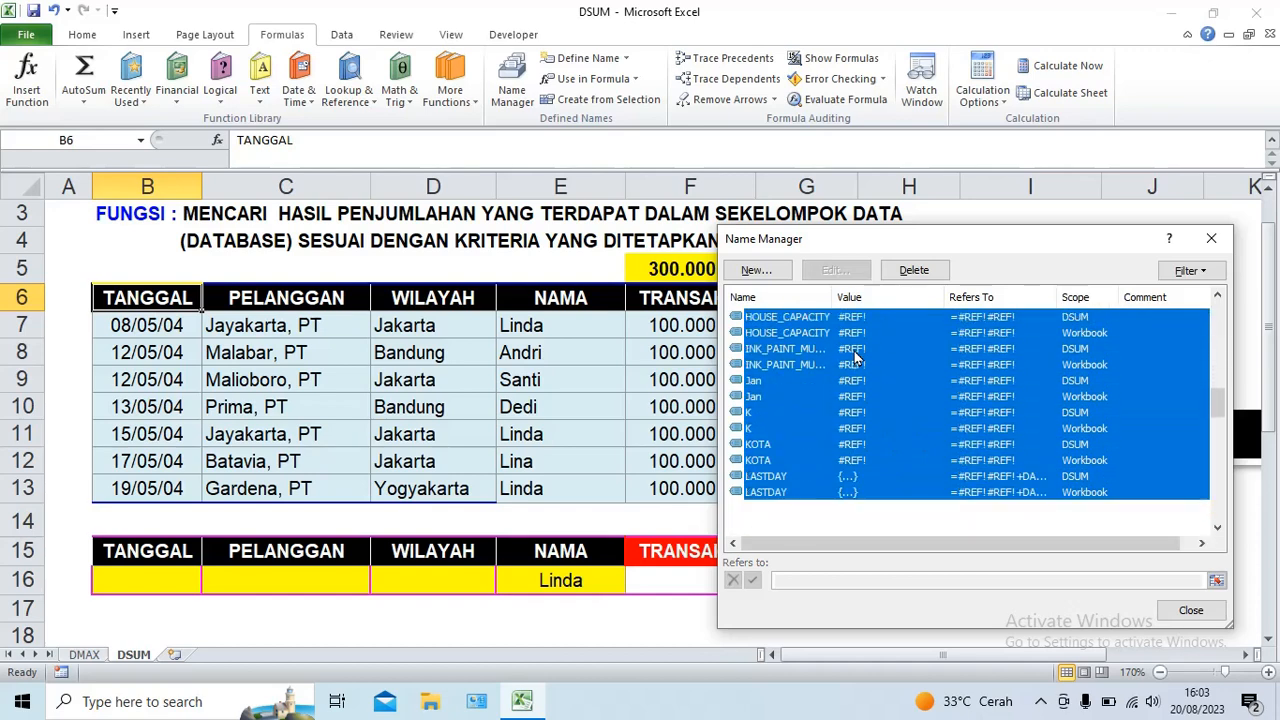
key(shift+Down)
key(shift+Down)
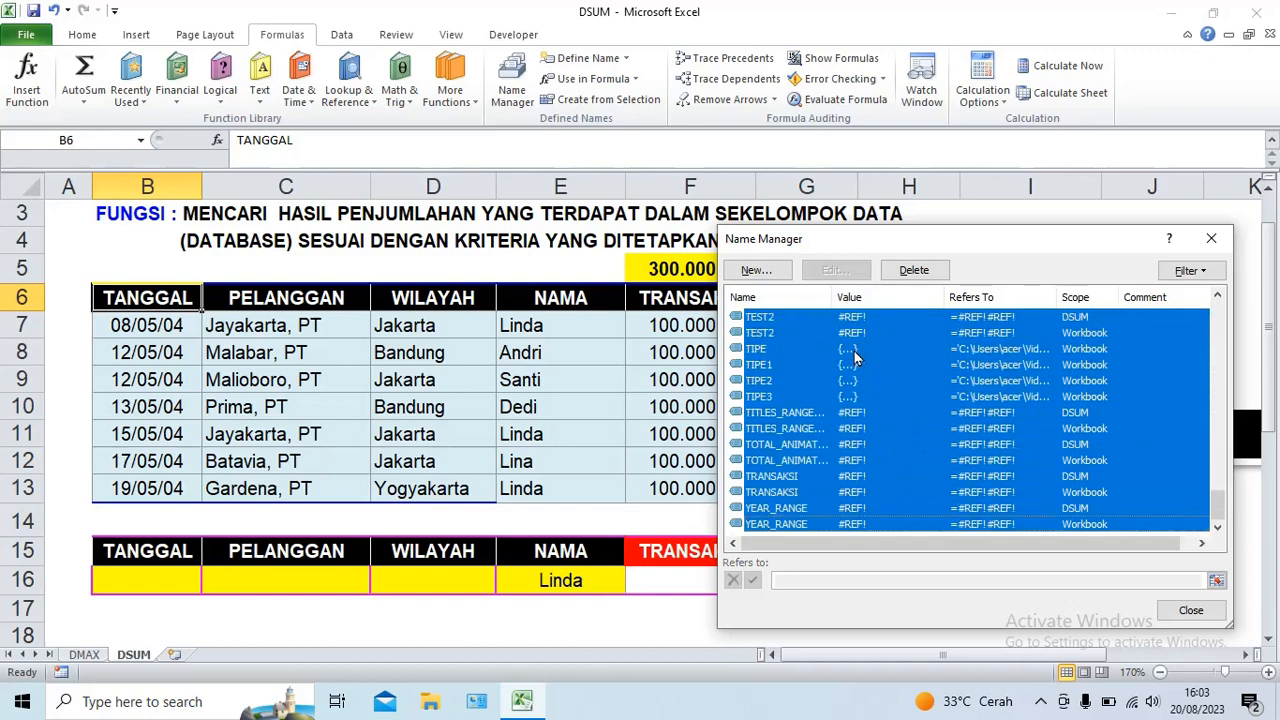
key(Delete)
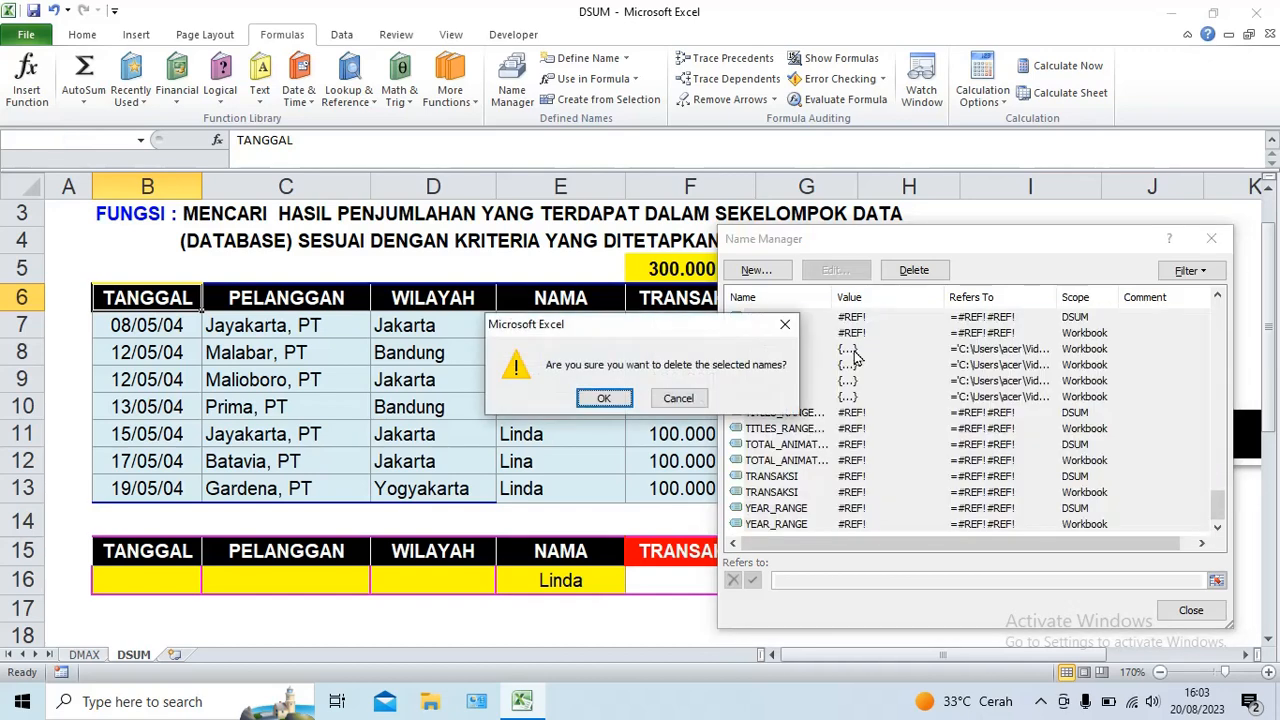
click(614, 396)
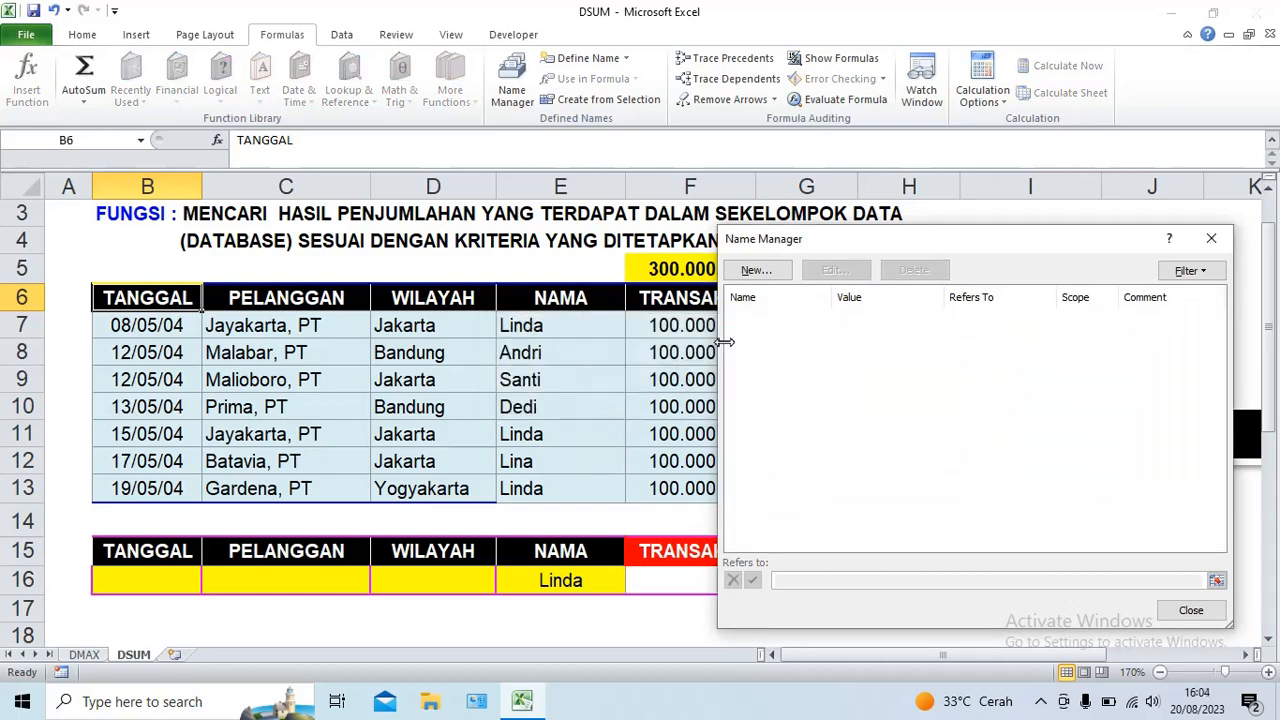
- Define the workbook-scoped name TABEL for the data table range B6:F13 on the DSUM sheet
click(754, 270)
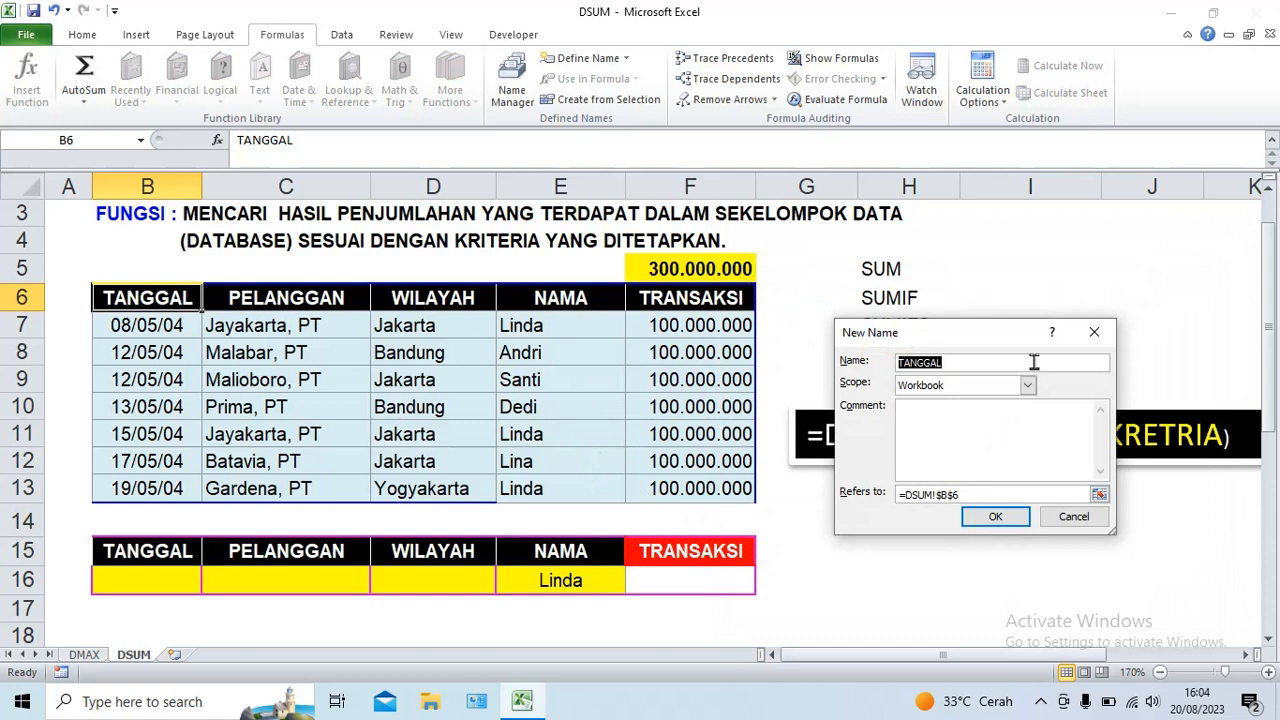
drag(1000, 344, 625, 377)
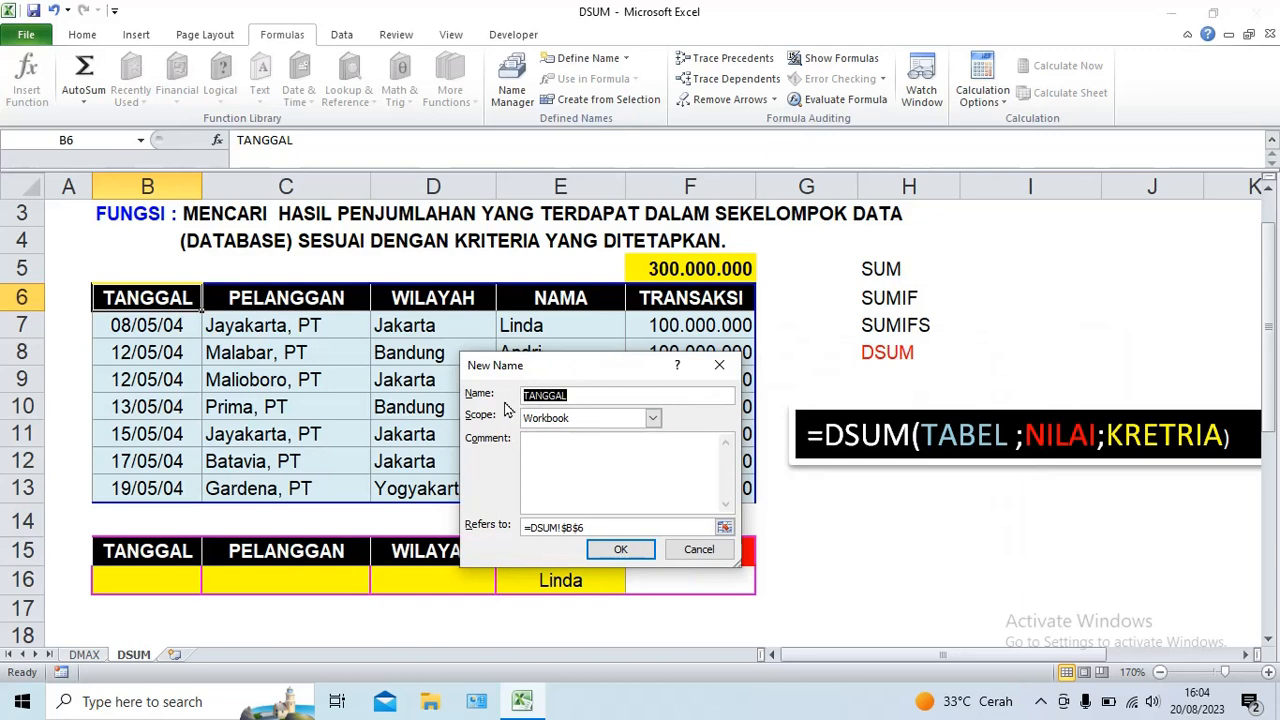
text(TABEL)
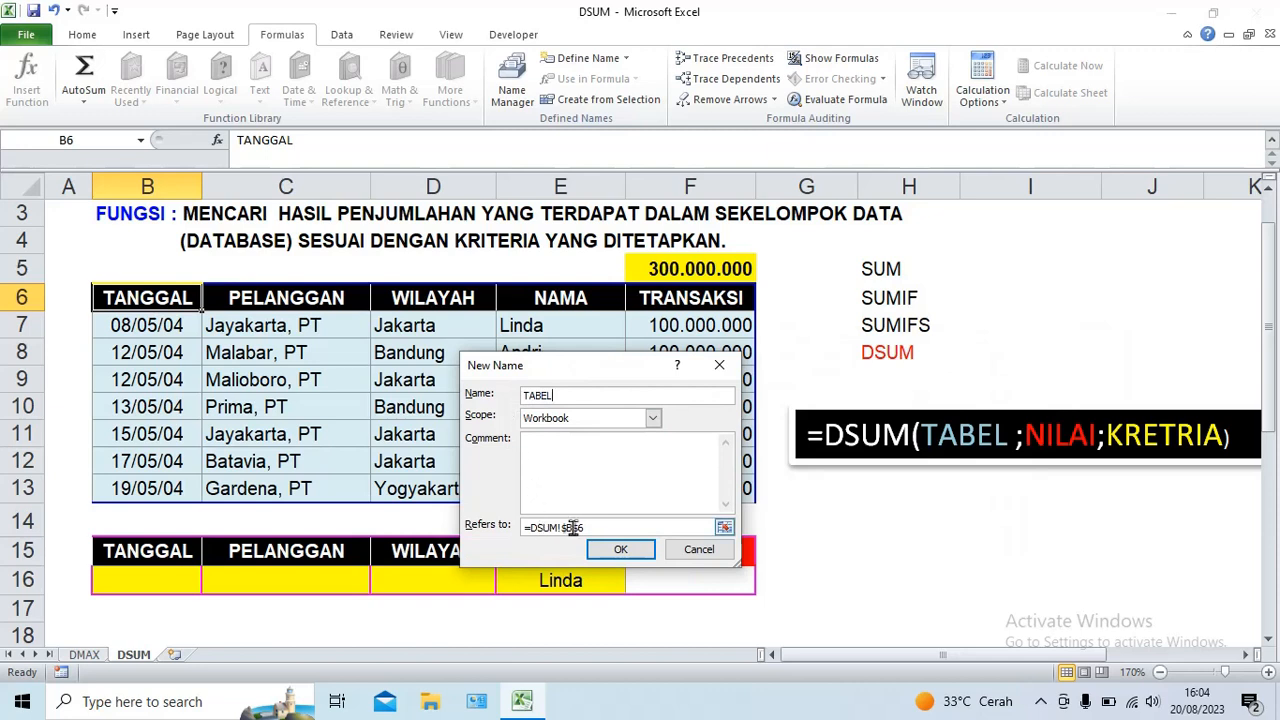
drag(587, 528, 502, 527)
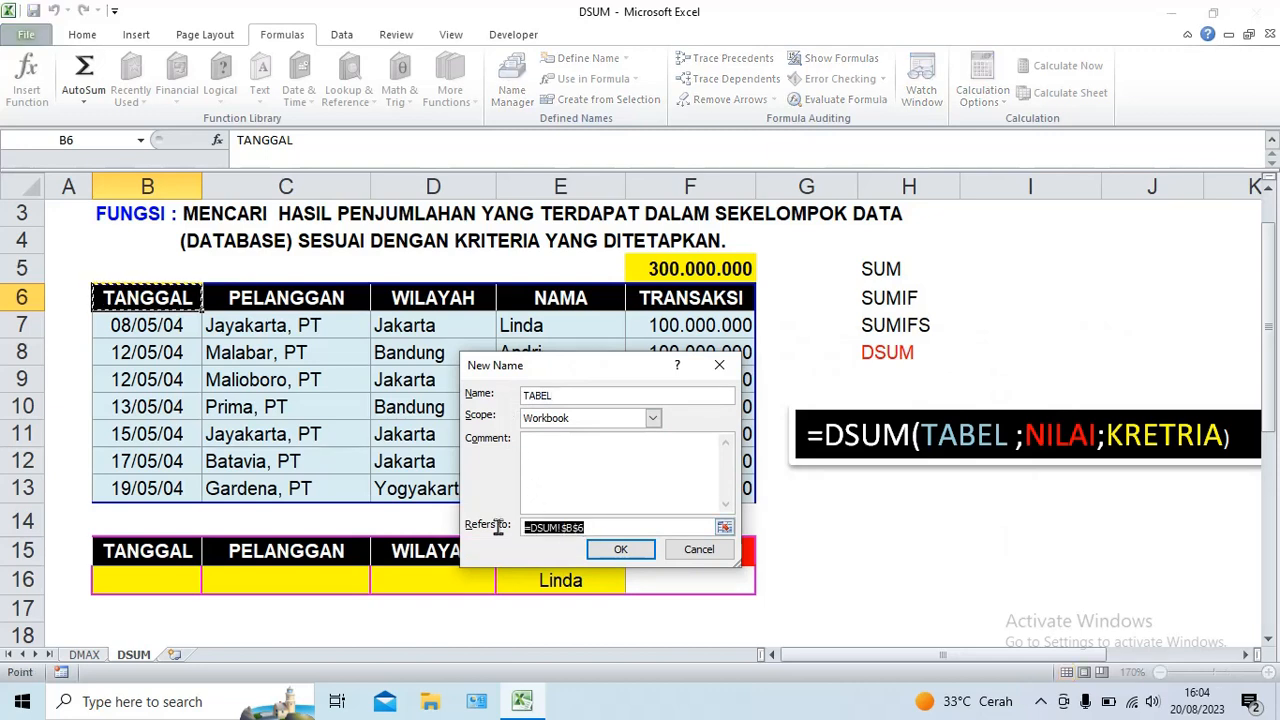
key(BackSpace)
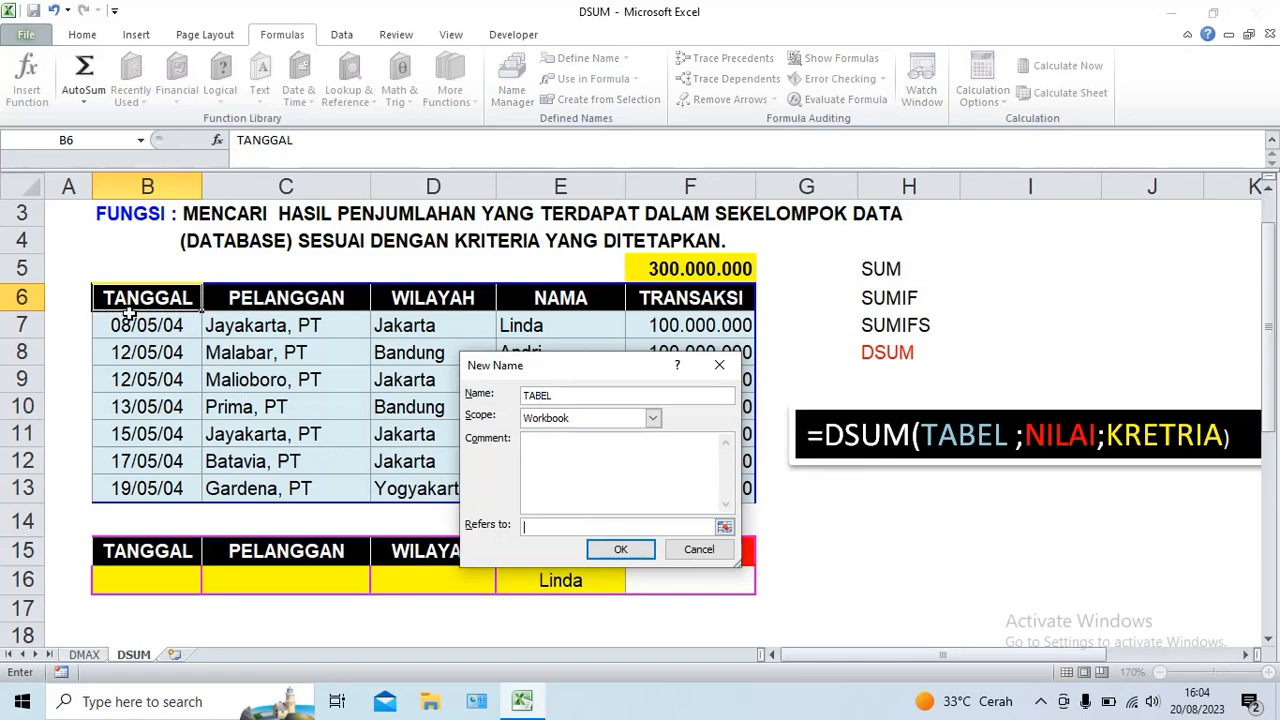
drag(130, 304, 714, 486)
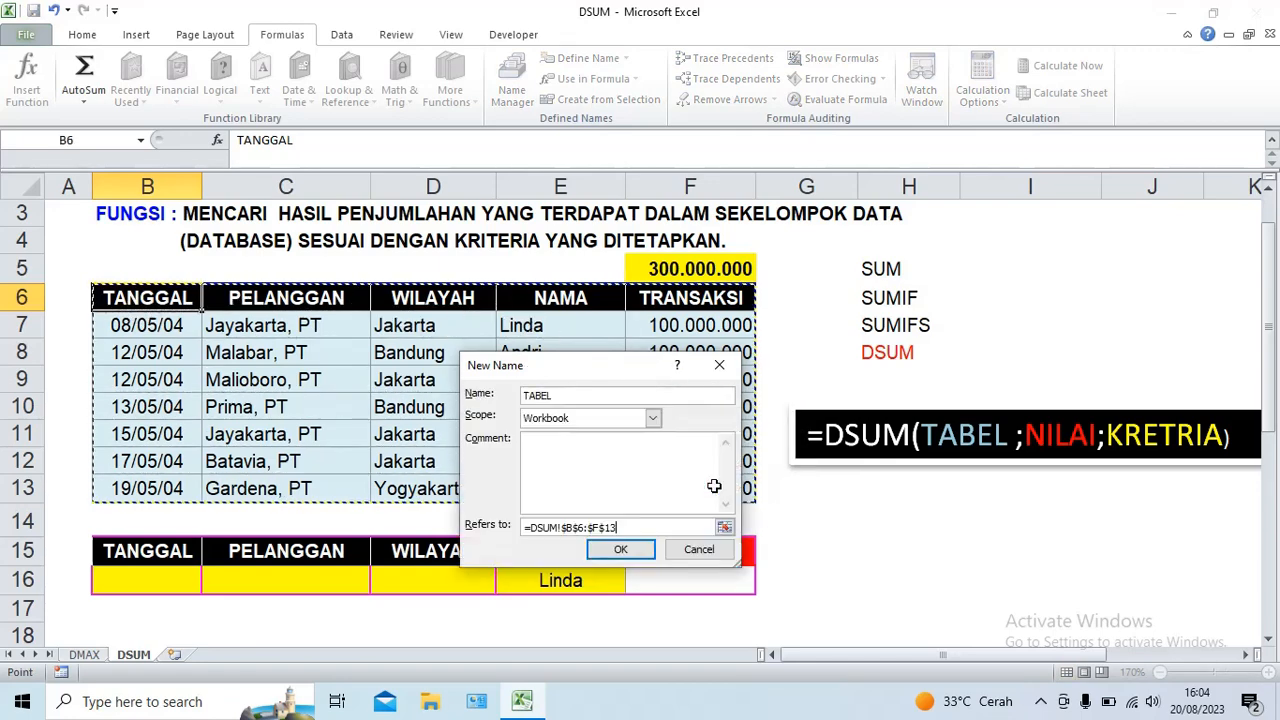
click(620, 549)
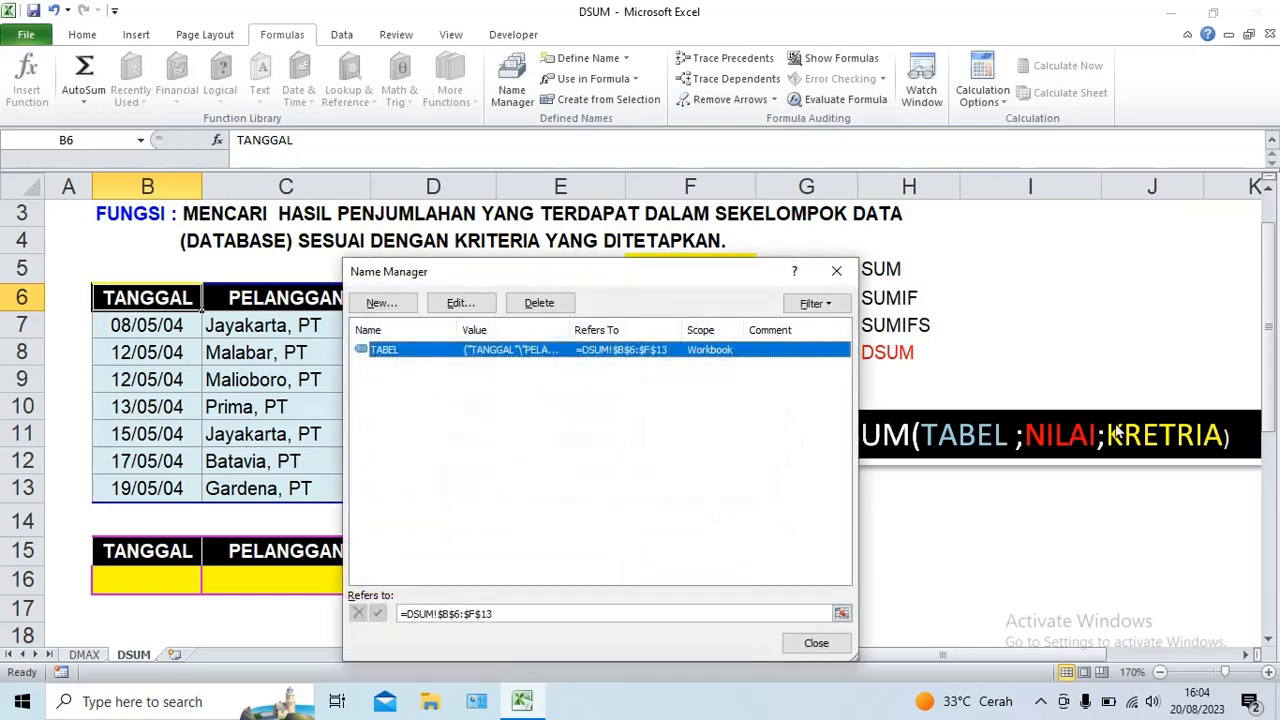
- Define the workbook-scoped name KRETERIA for the criteria table range B15:F16, and close the Name Manager
click(388, 306)
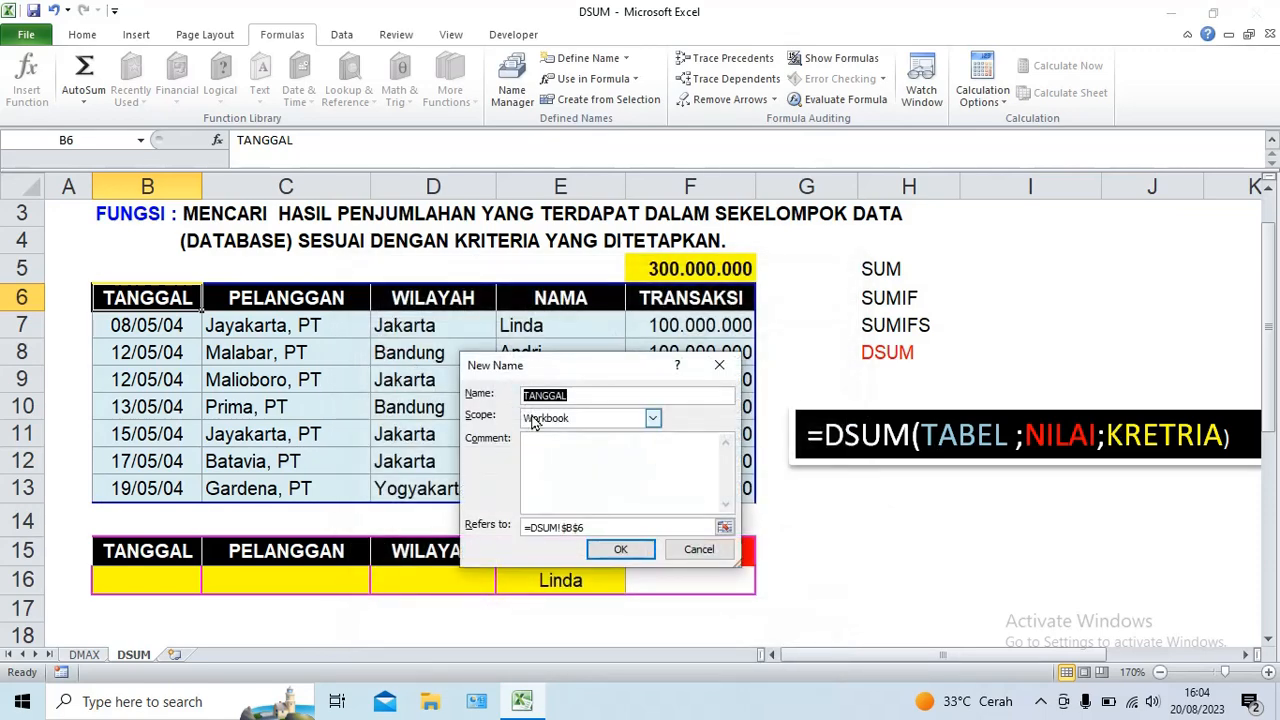
text(KRETERIA)
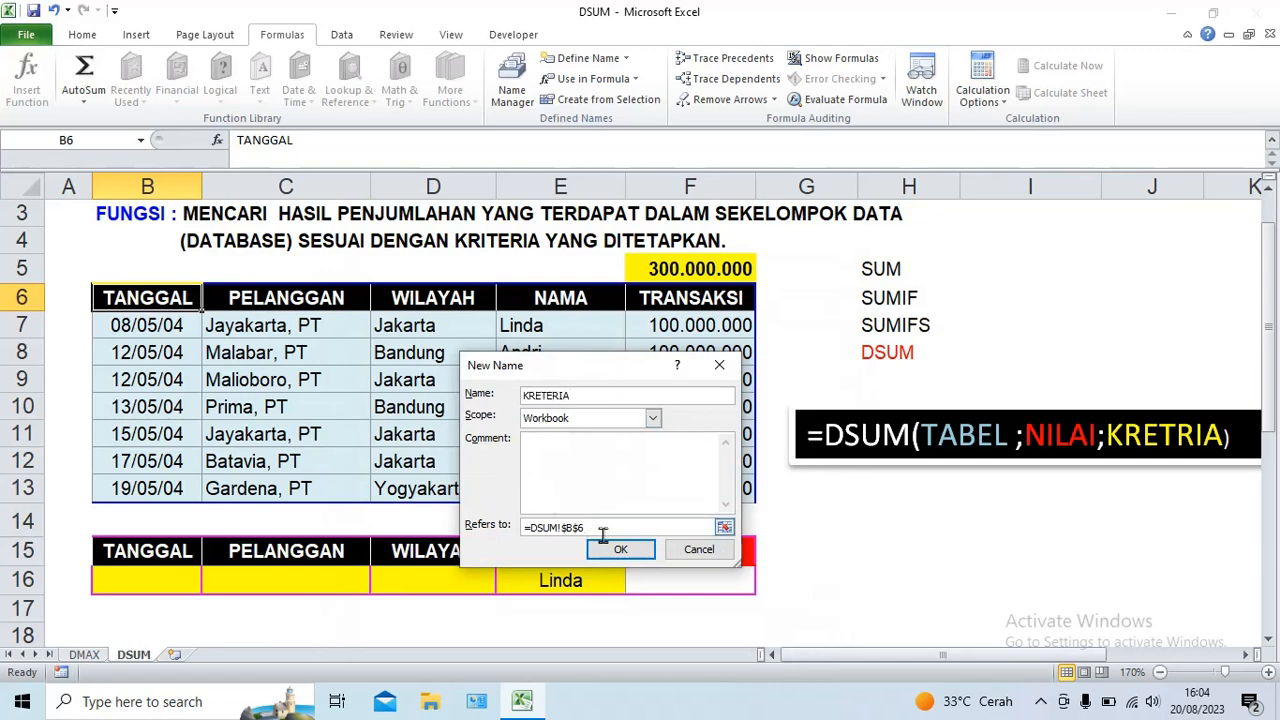
drag(586, 528, 522, 528)
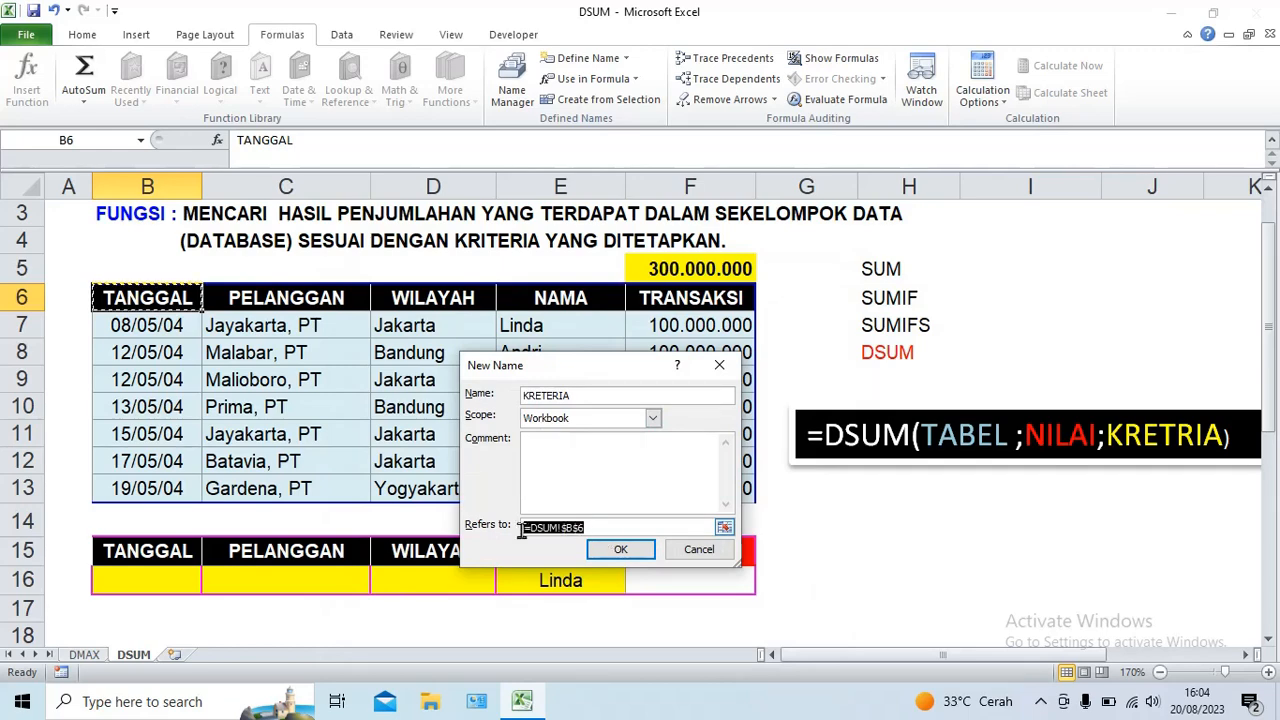
key(BackSpace)
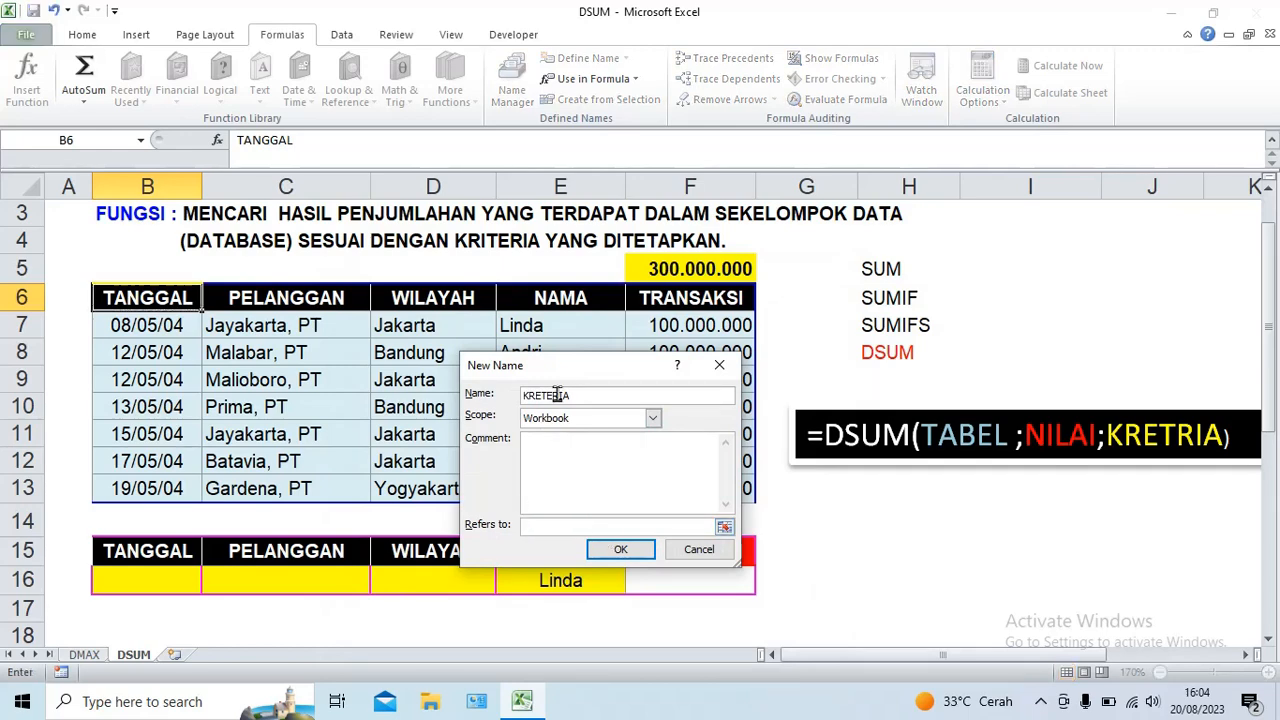
drag(556, 377, 787, 214)
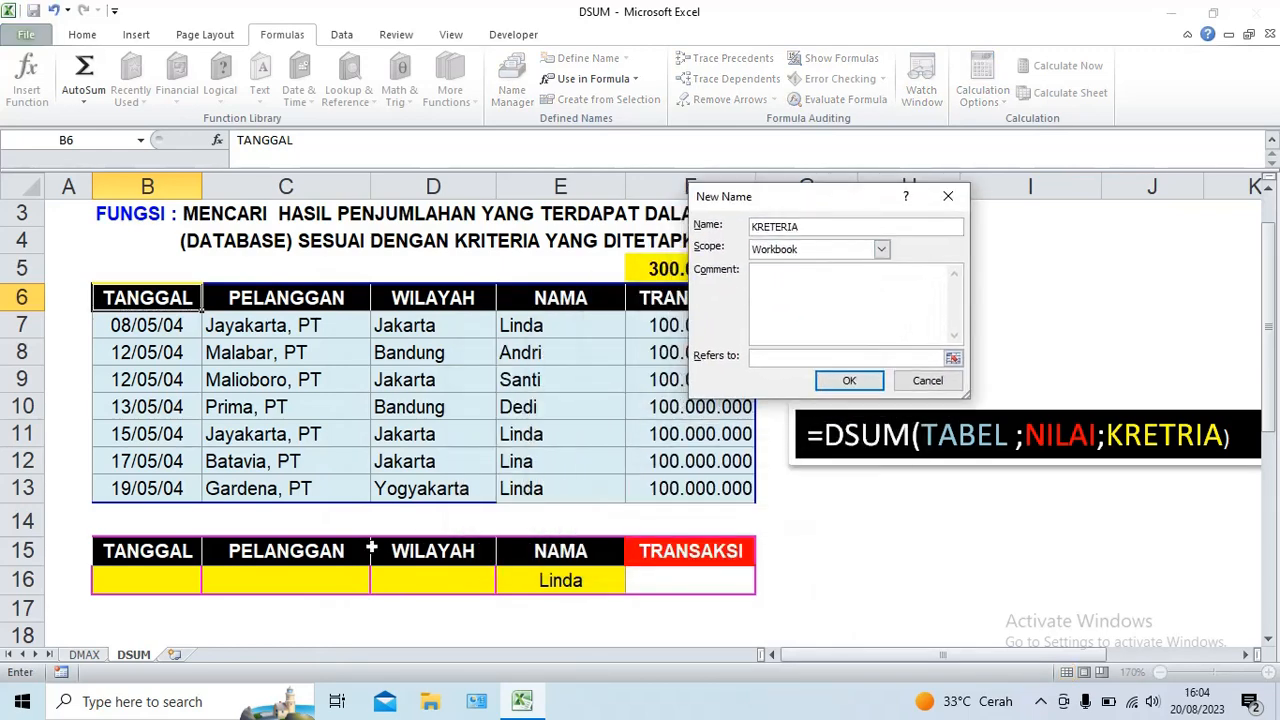
drag(105, 550, 682, 588)
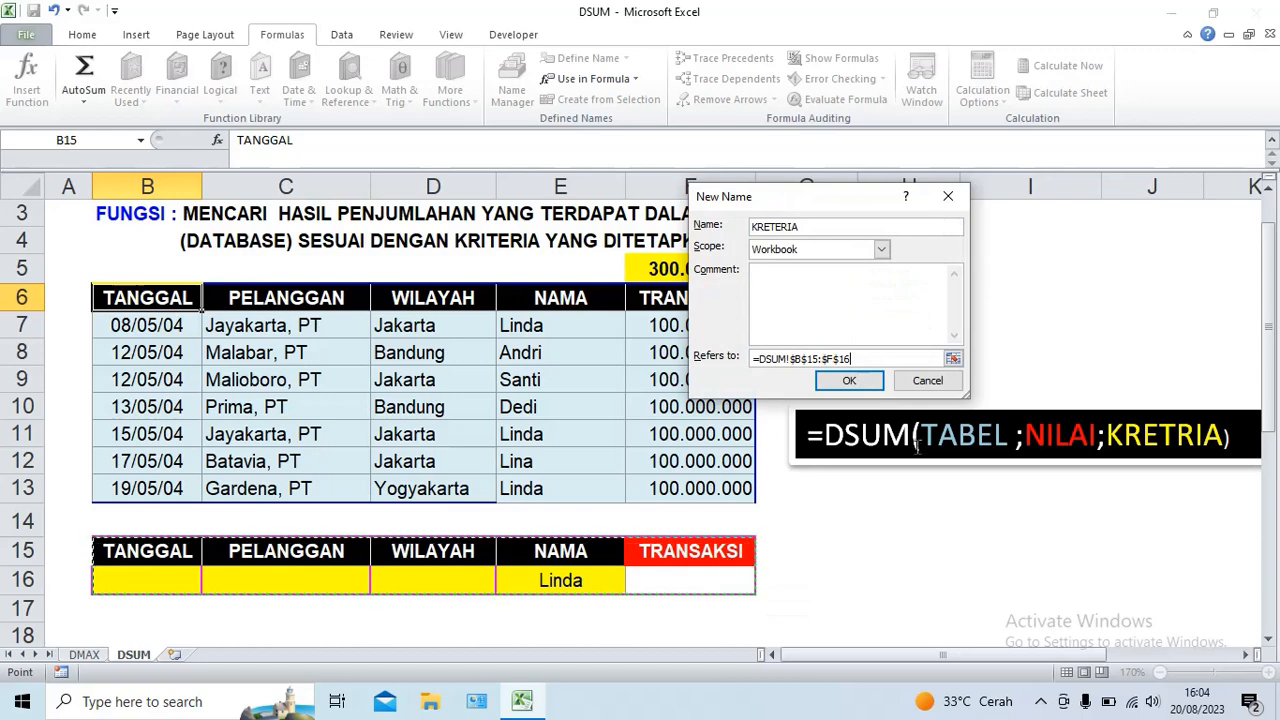
click(852, 387)
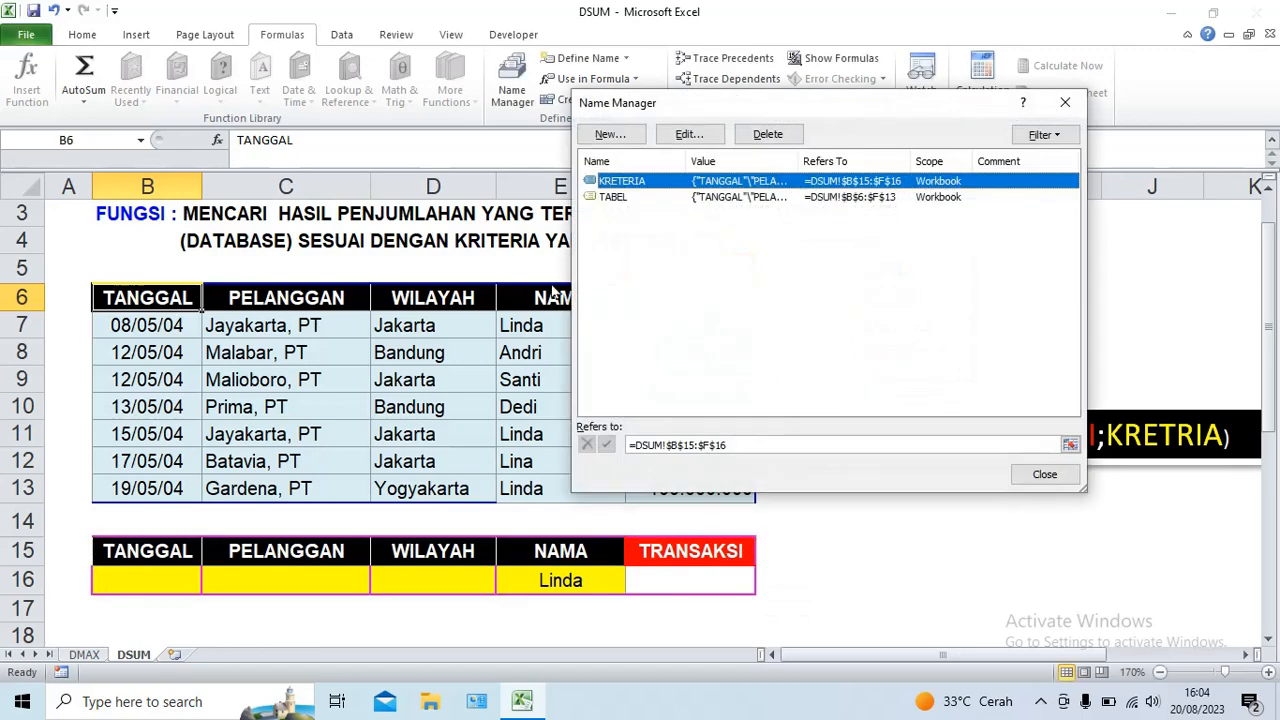
click(1065, 104)
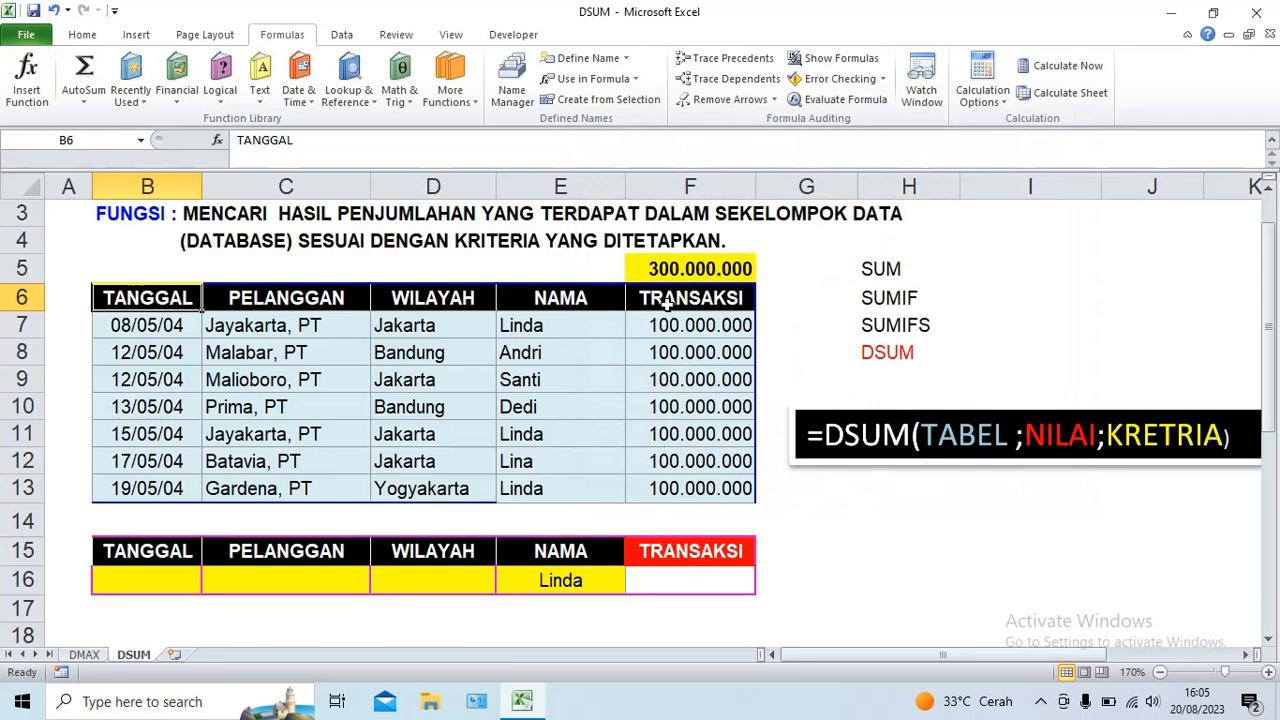
- Replace NILAI with F15, the cell of the criteria table's TRANSAKSI heading, in the DSUM syntax text box
click(676, 551)
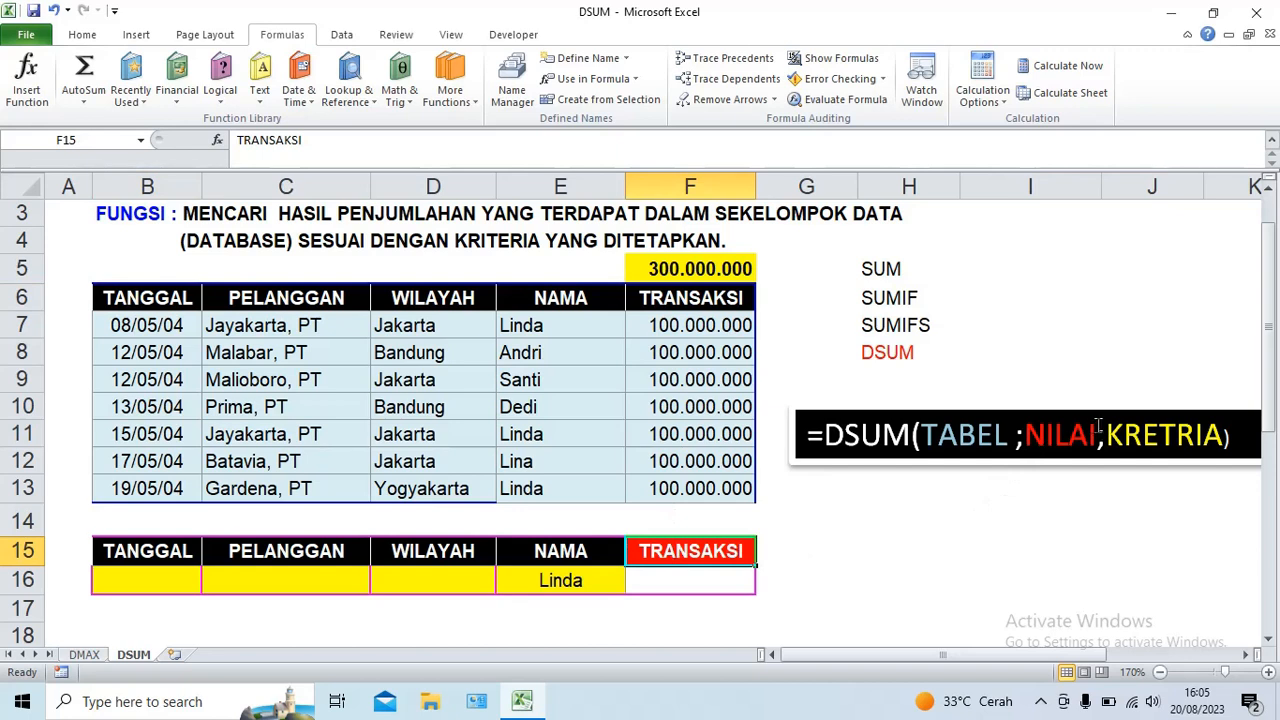
drag(1098, 427, 1030, 434)
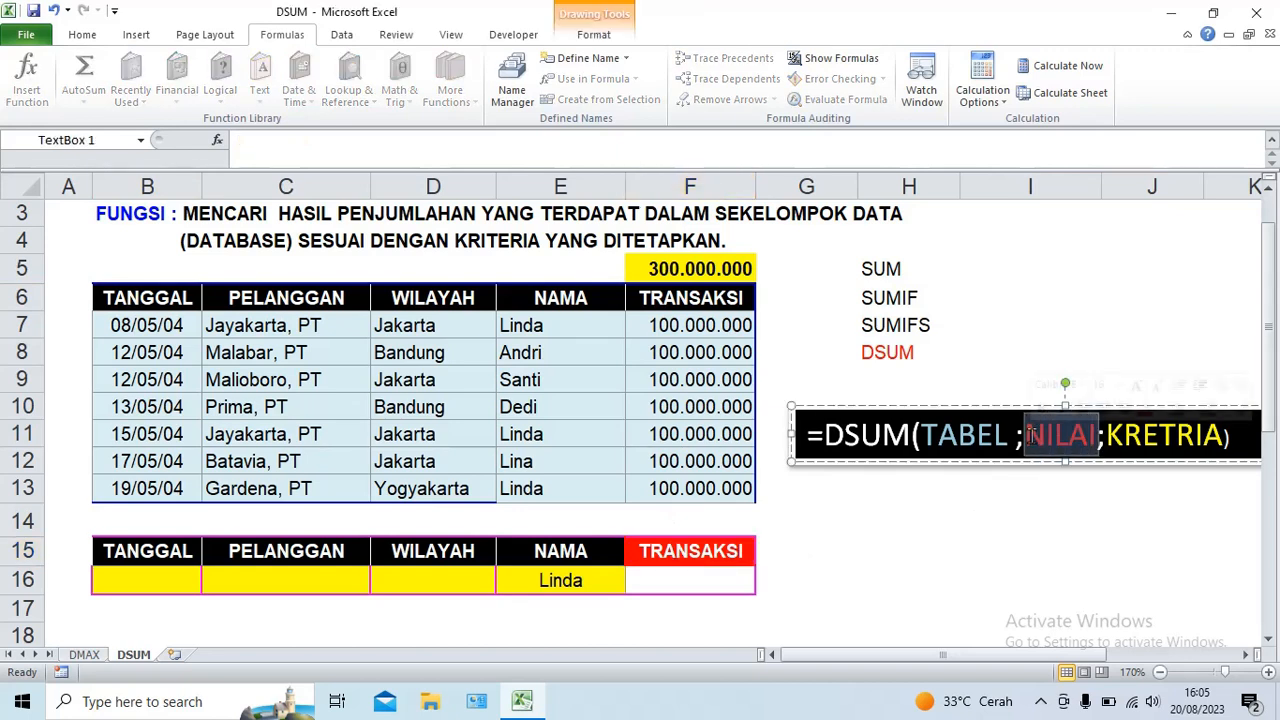
text(F)
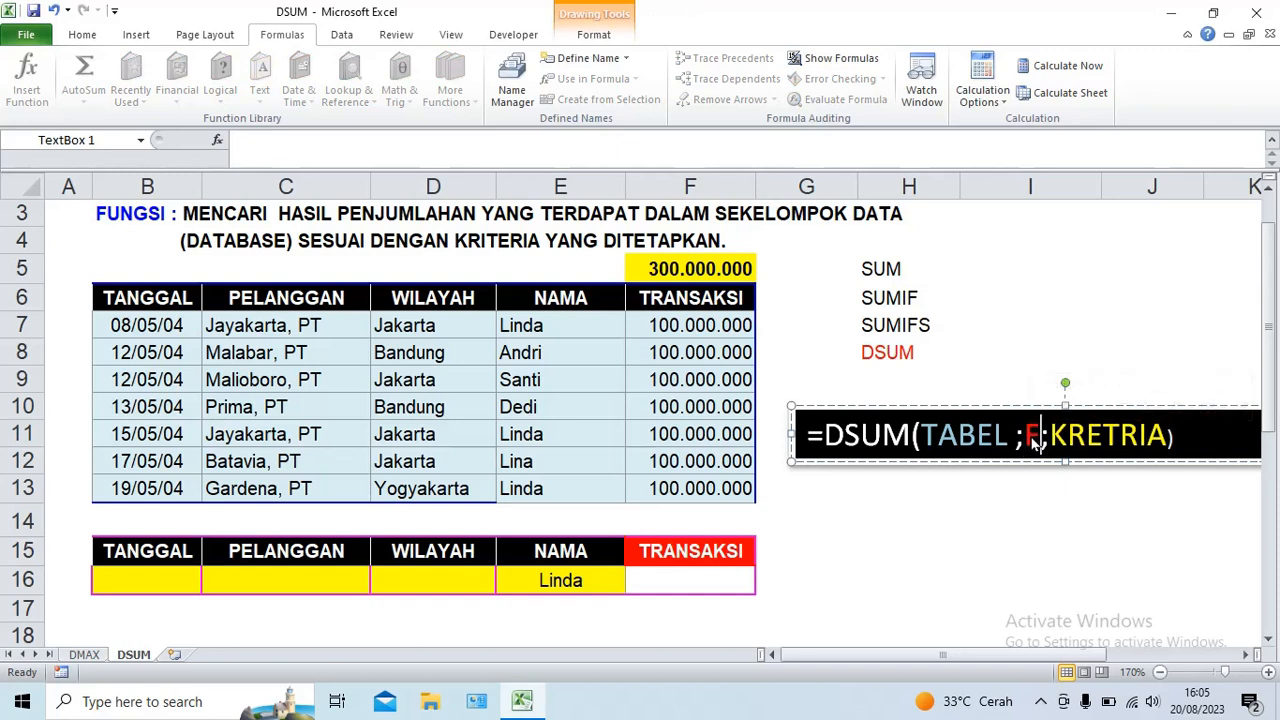
text(15)
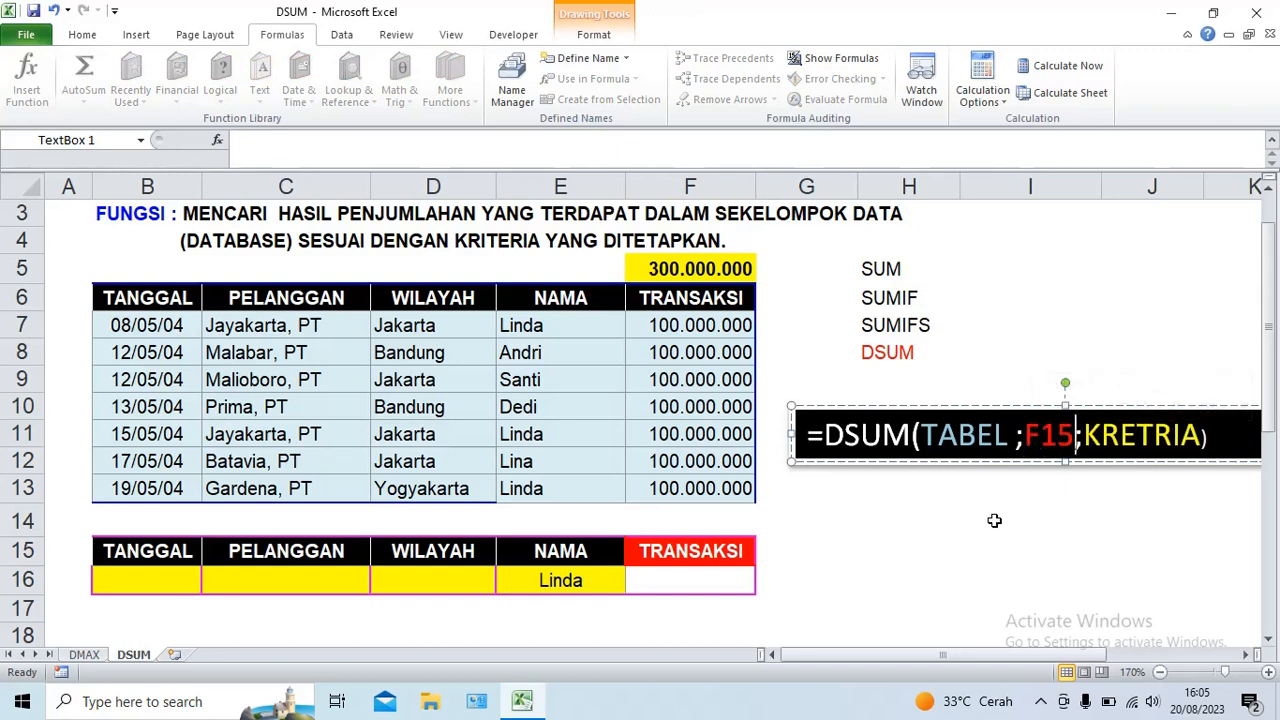
click(994, 520)
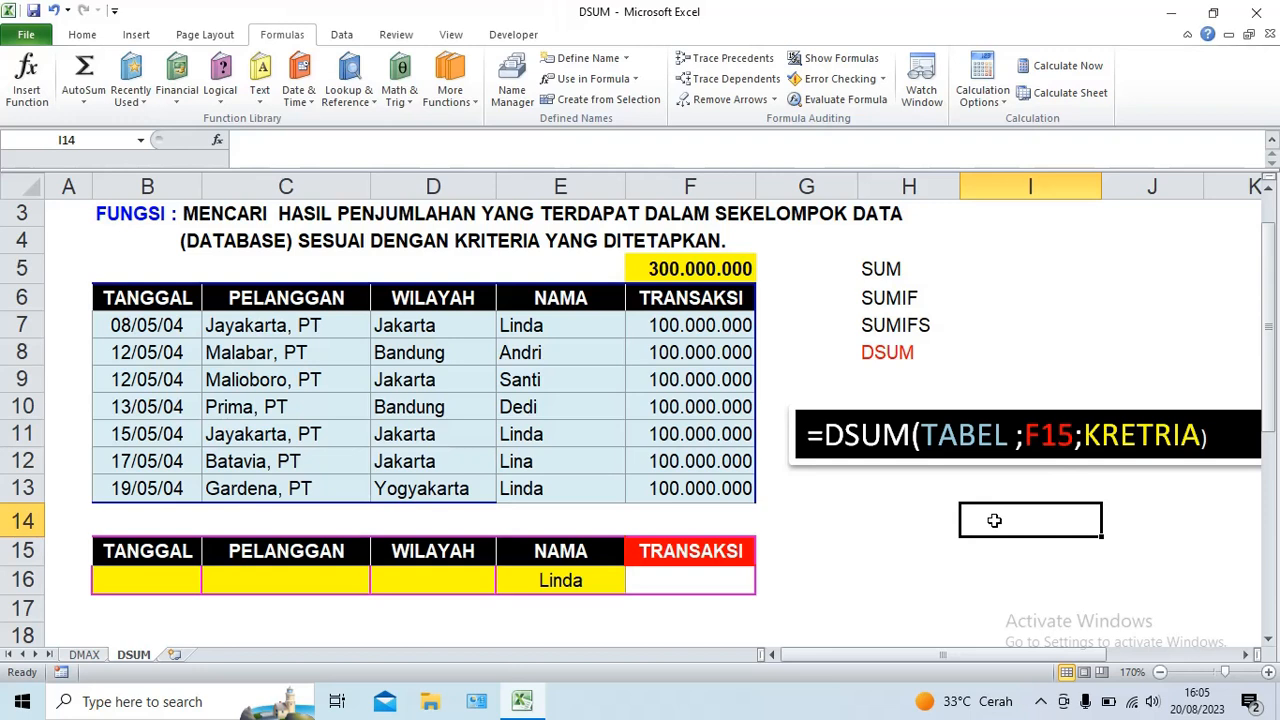
- Clear cell F5 and enter the formula =DSUM(TABEL;F15;KRETRIA) copied from the syntax text box
click(718, 268)
key(Delete)
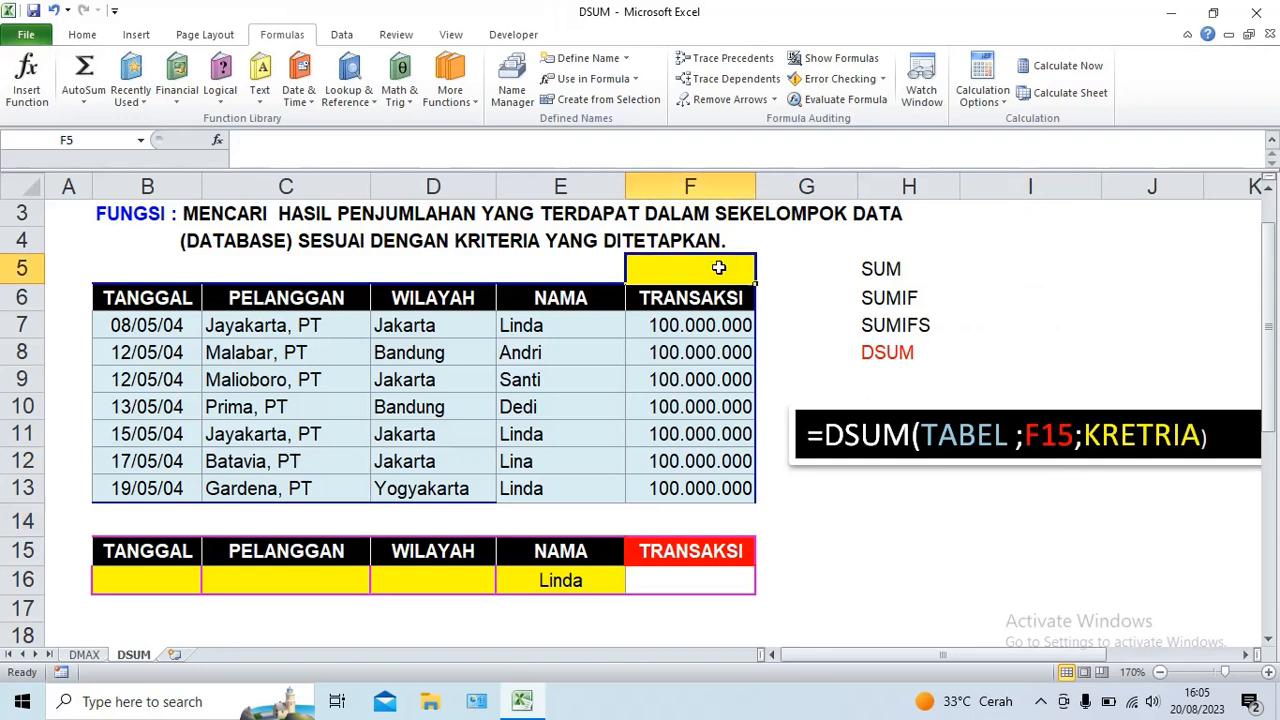
drag(1212, 432, 759, 457)
key(ctrl+c)
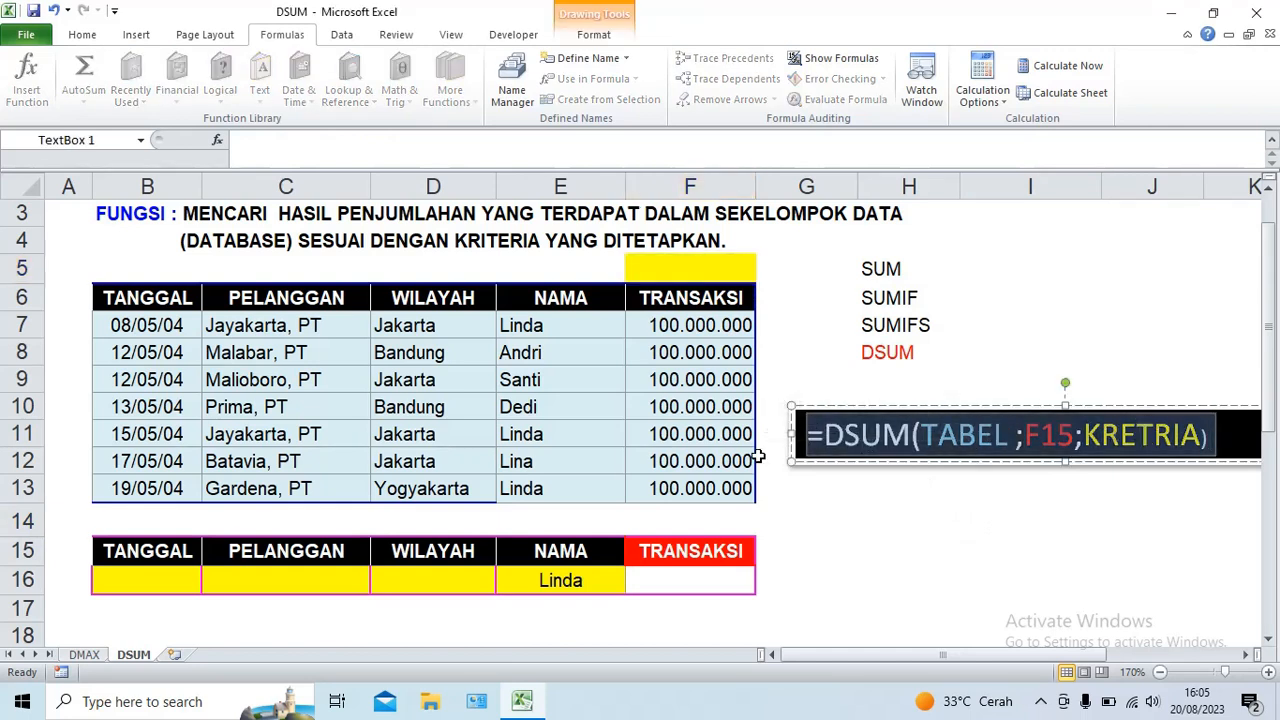
click(666, 272)
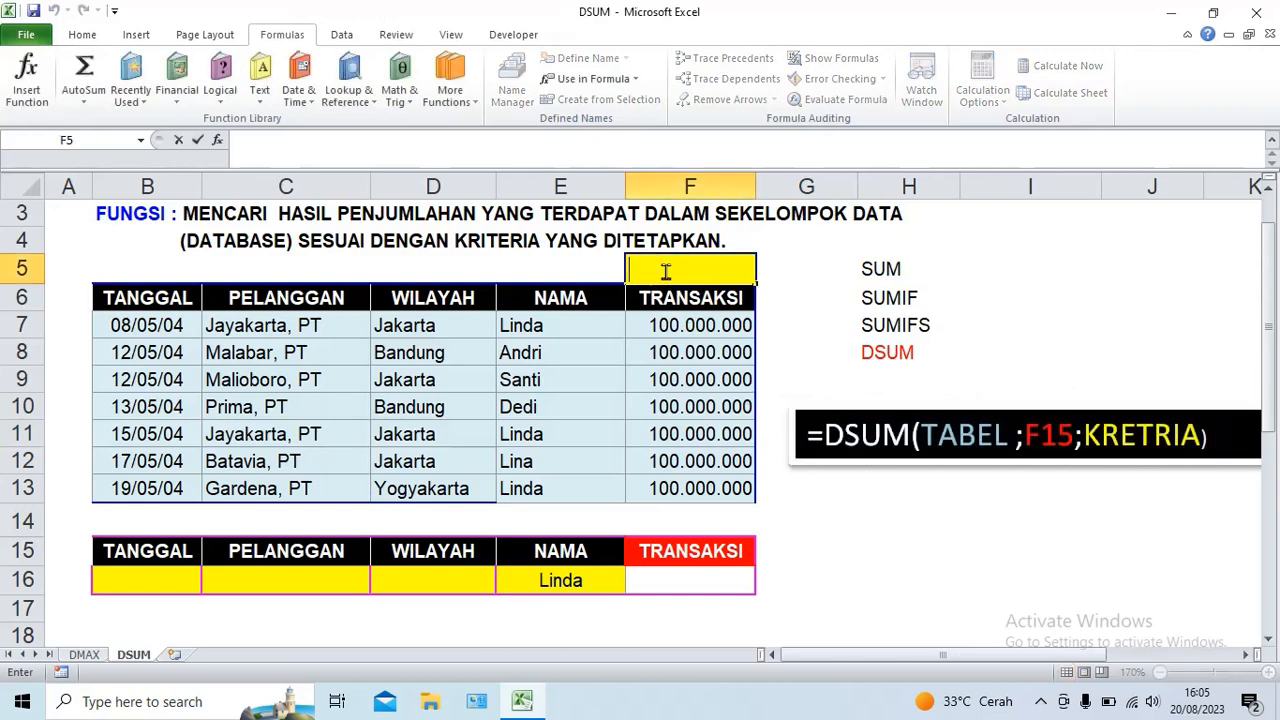
key(ctrl+v)
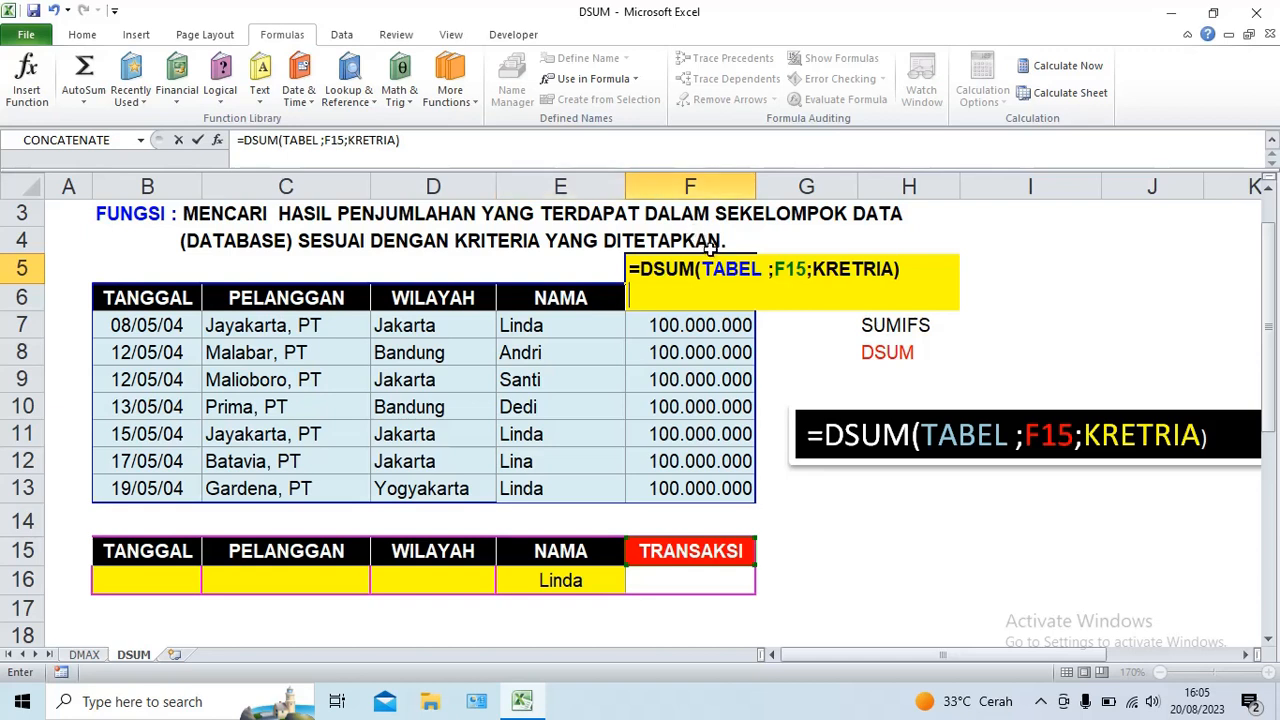
click(197, 140)
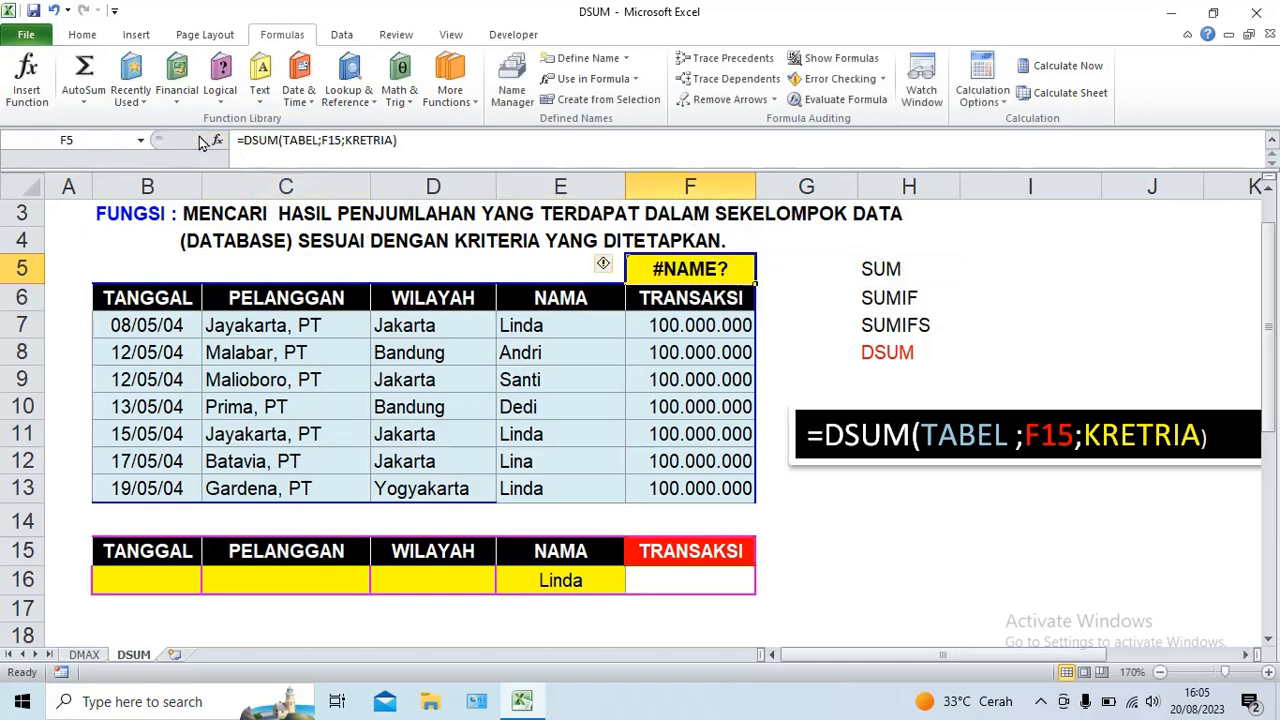
- Check the criteria name in F5's DSUM formula against the spelling of the defined name in the Name Manager
double_click(645, 266)
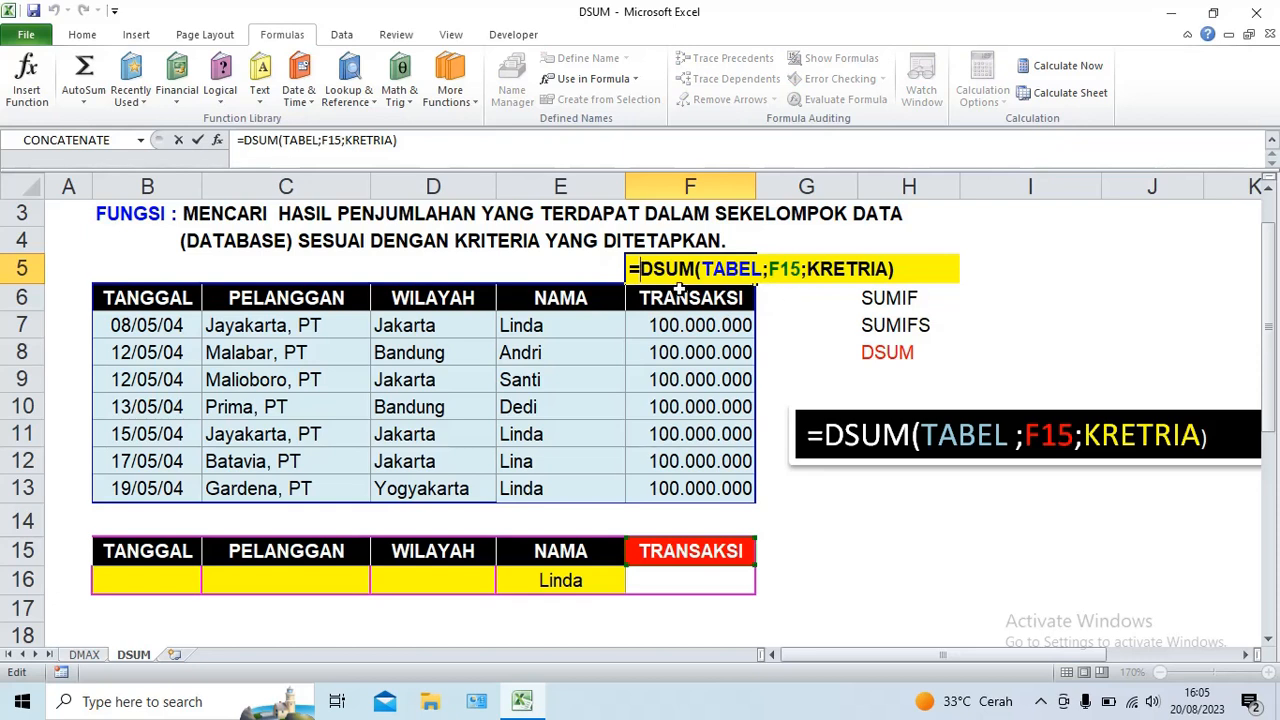
click(197, 143)
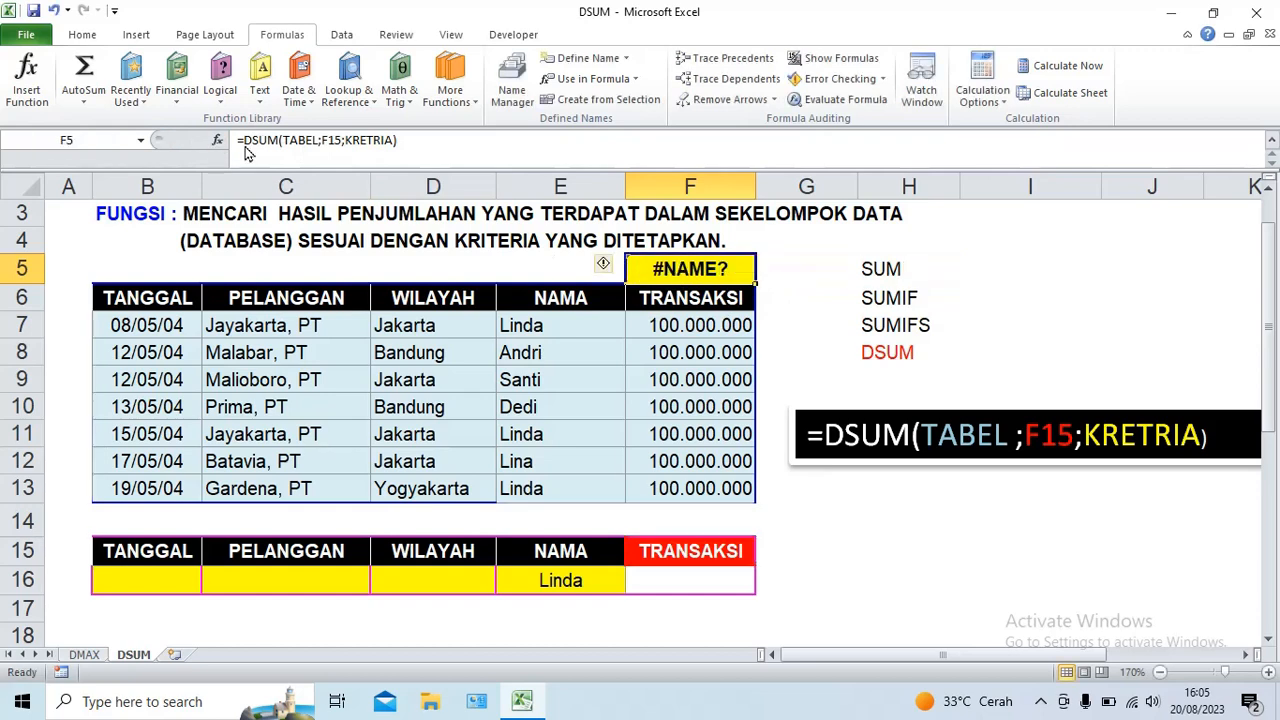
click(505, 85)
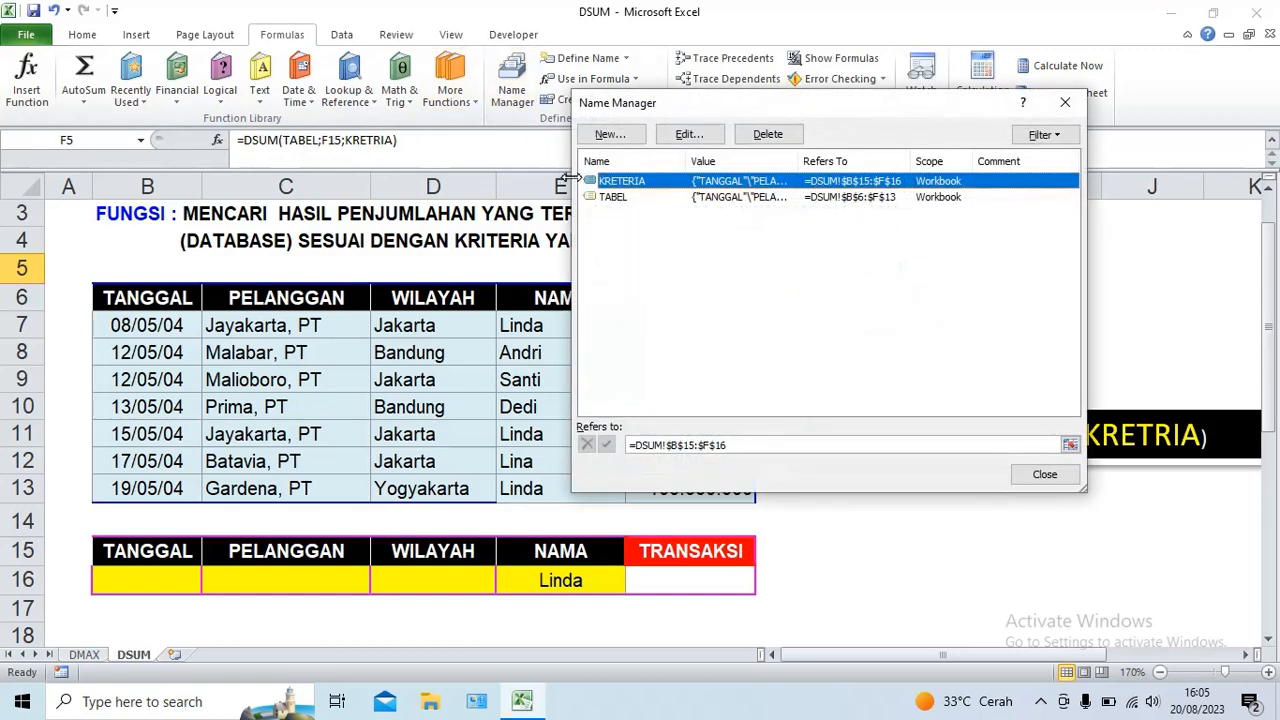
double_click(622, 183)
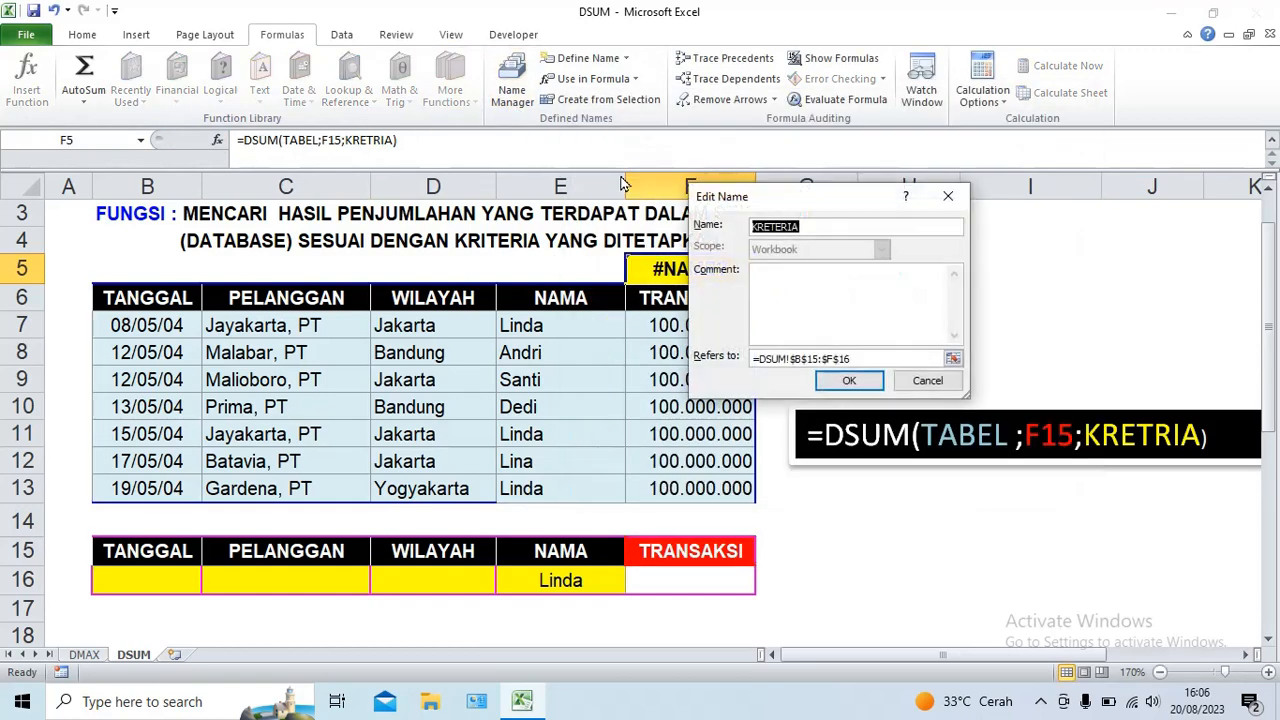
drag(804, 226, 741, 228)
click(947, 200)
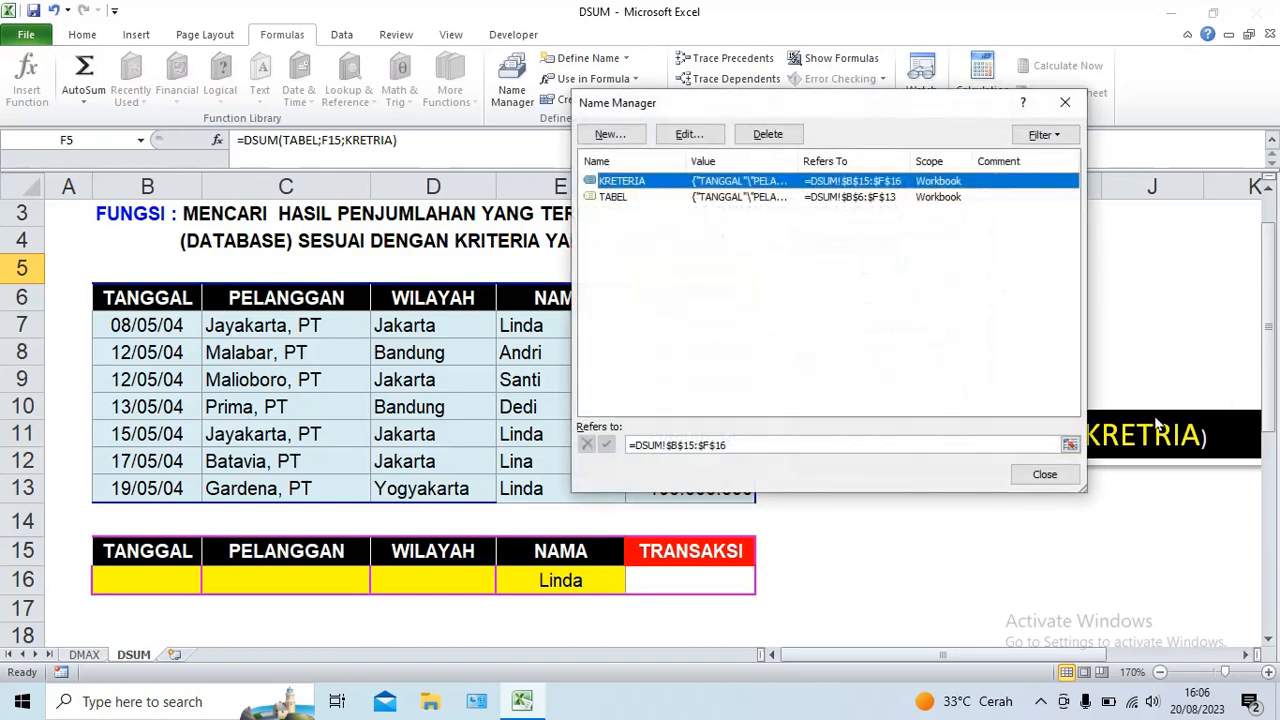
click(1062, 100)
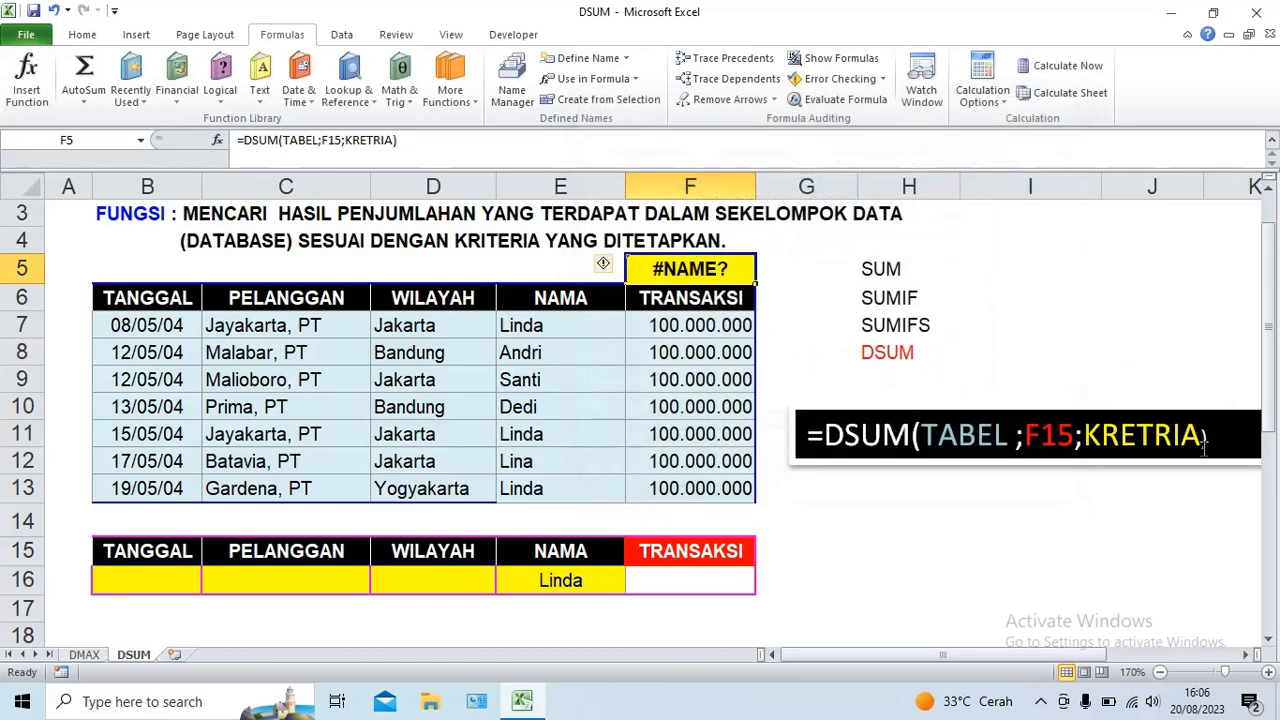
- Correct the criteria name to KRETERIA in the DSUM syntax text box and copy the whole formula
drag(1198, 437, 1090, 437)
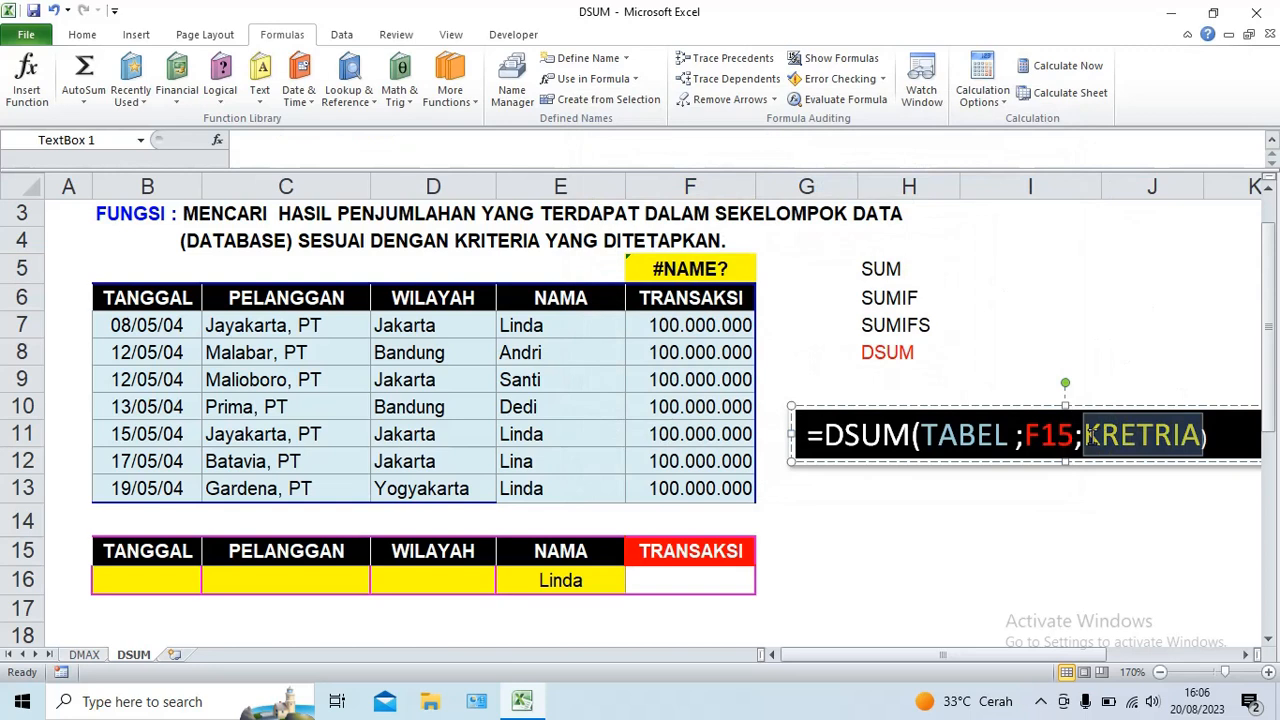
text(KRETERIA)
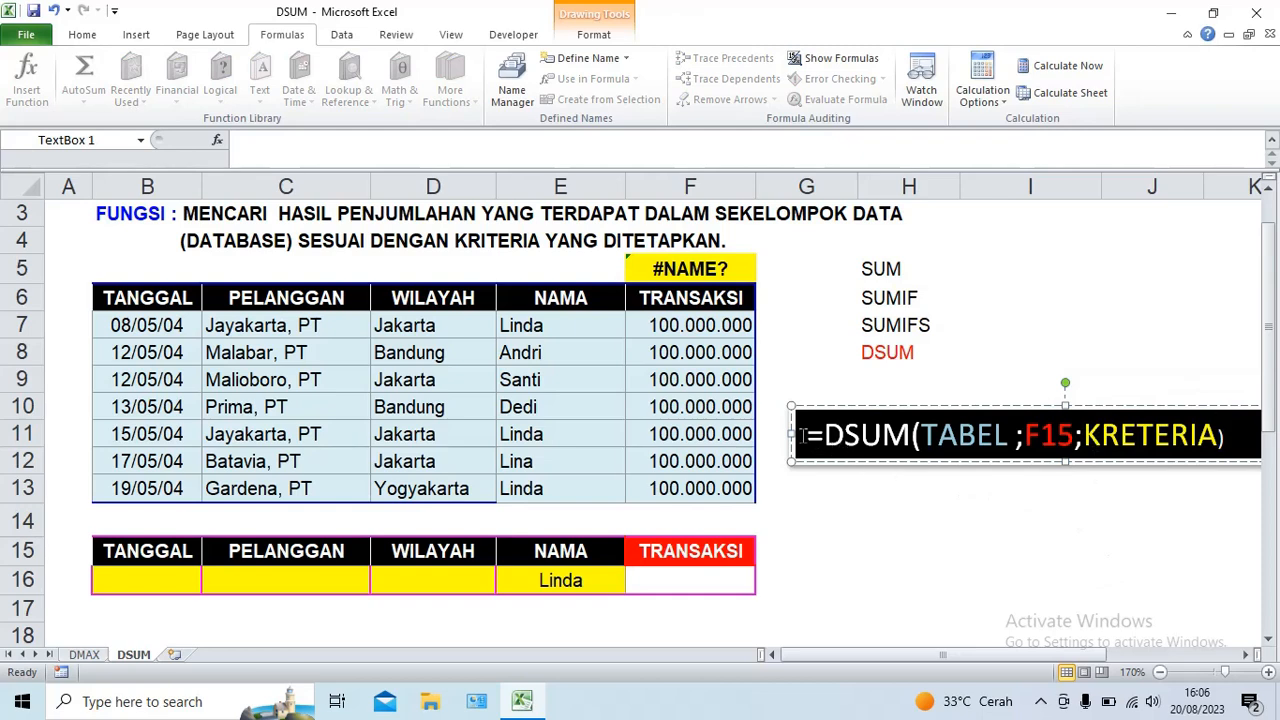
drag(803, 436, 1253, 447)
key(ctrl+c)
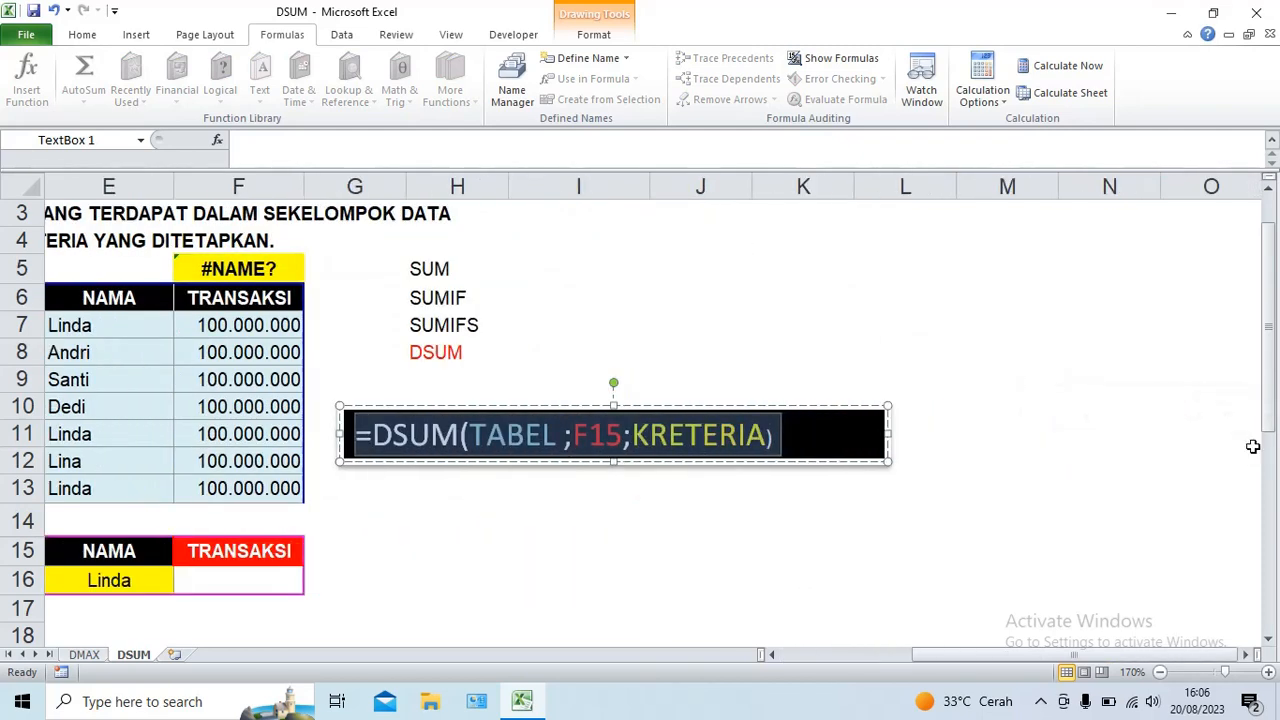
- Replace the formula in F5 with the copied =DSUM(TABEL;F15;KRETERIA)
click(255, 274)
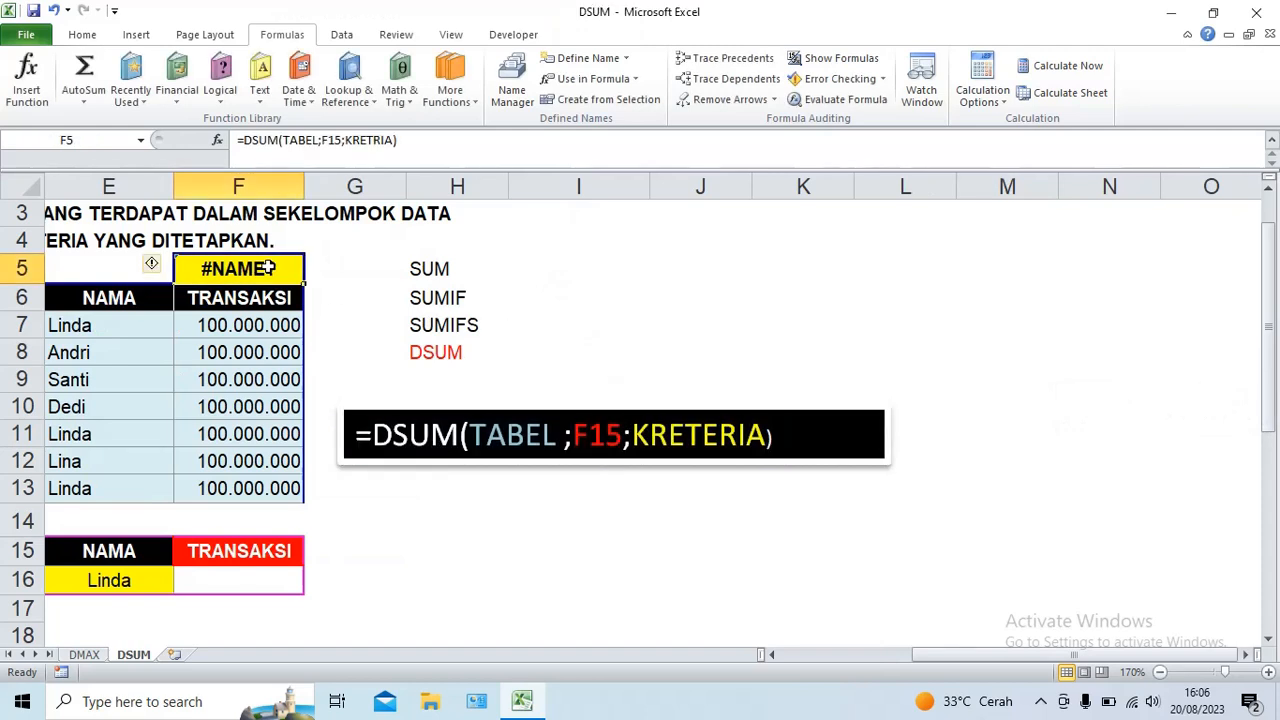
double_click(265, 269)
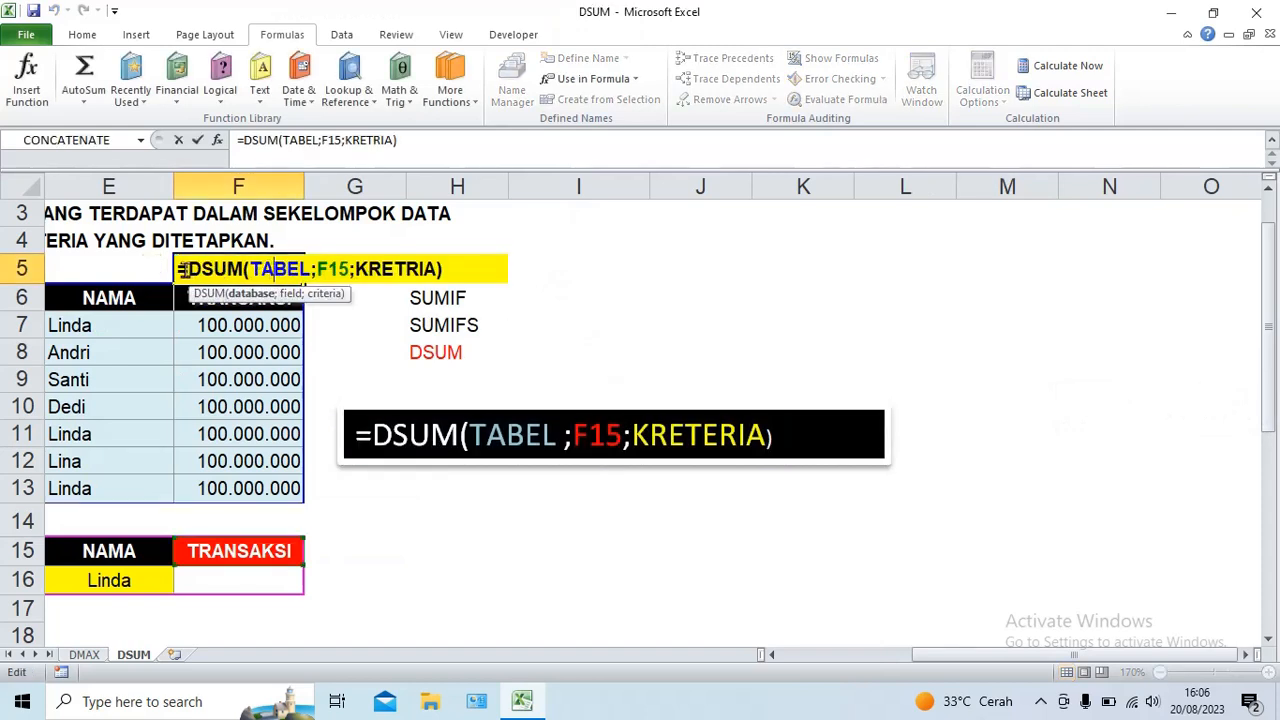
drag(178, 269, 362, 287)
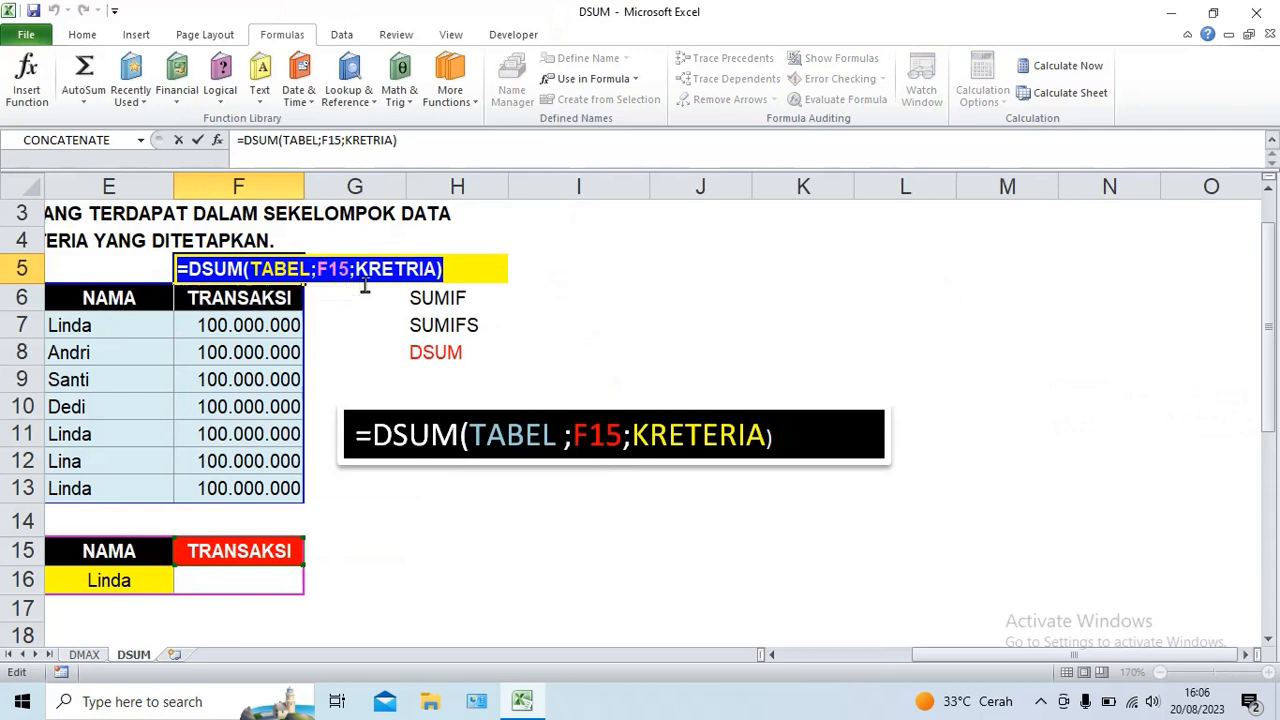
key(ctrl+v)
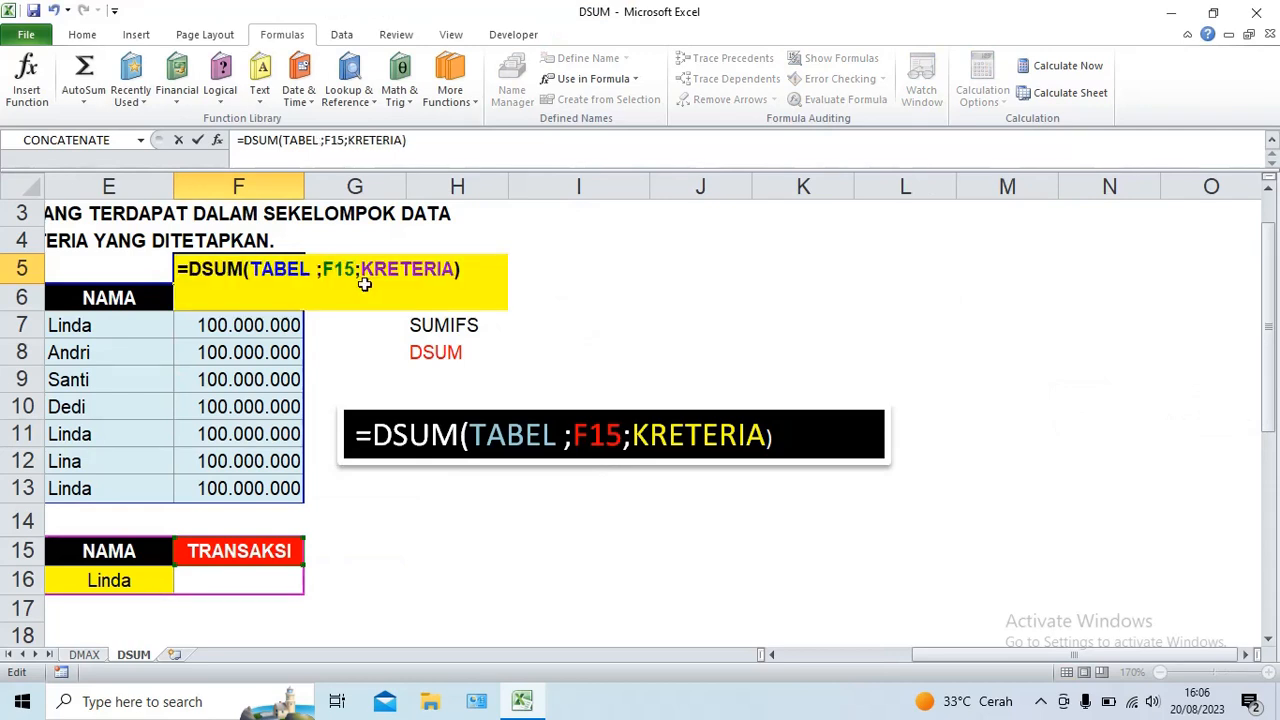
click(199, 143)
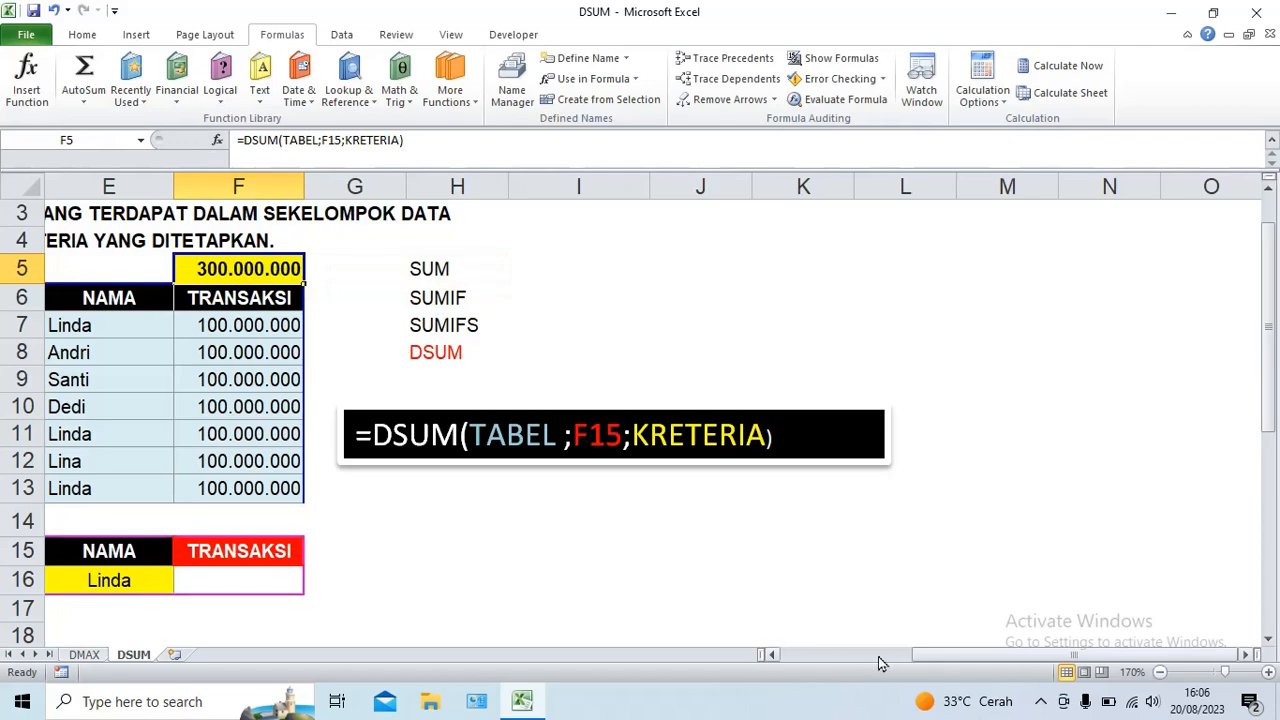
click(347, 522)
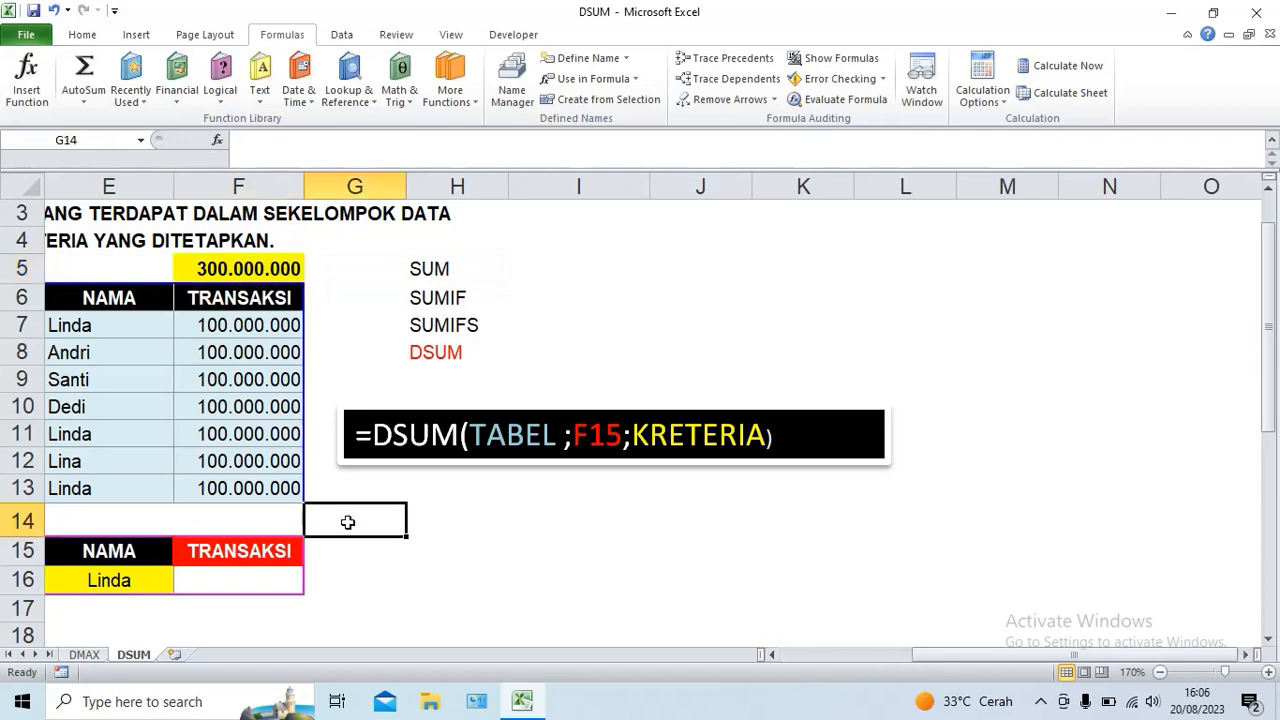
key(Home)
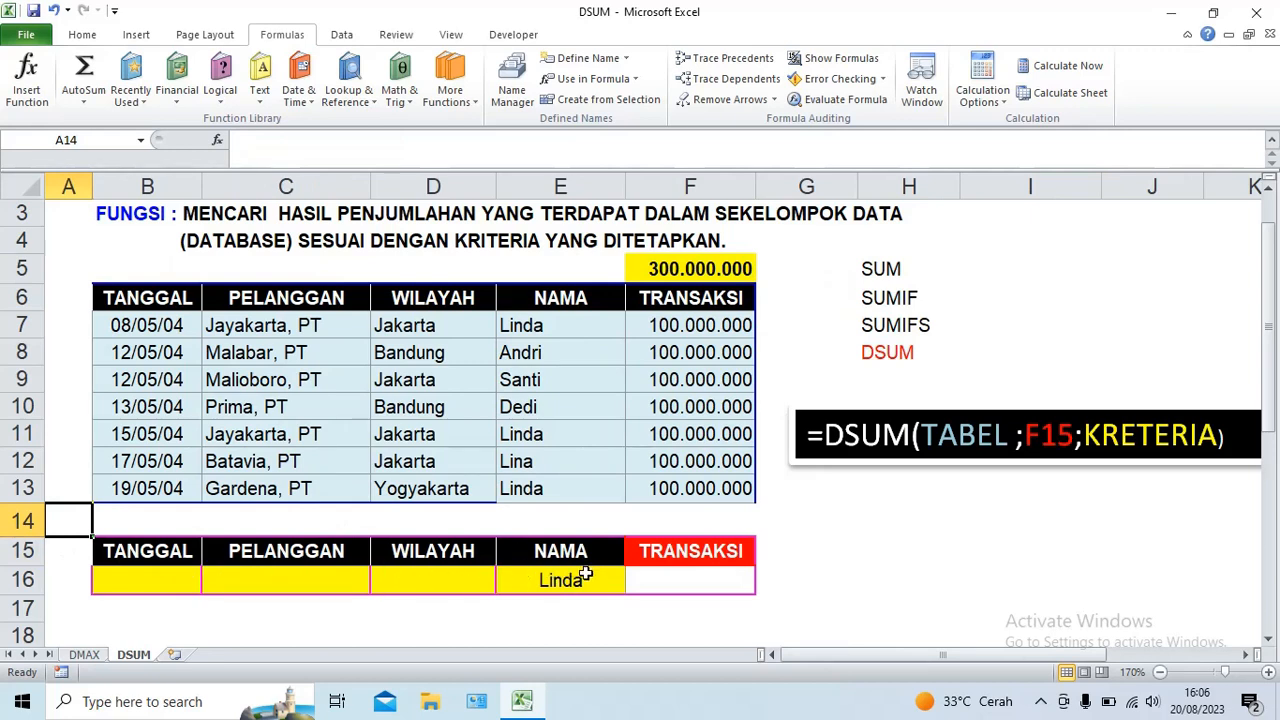
- Fill the NAMA and TRANSAKSI cells of the rows matching the name criterion, E7:F7, E11:F11 and E13:F13, with standard yellow
click(516, 326)
drag(516, 326, 652, 326)
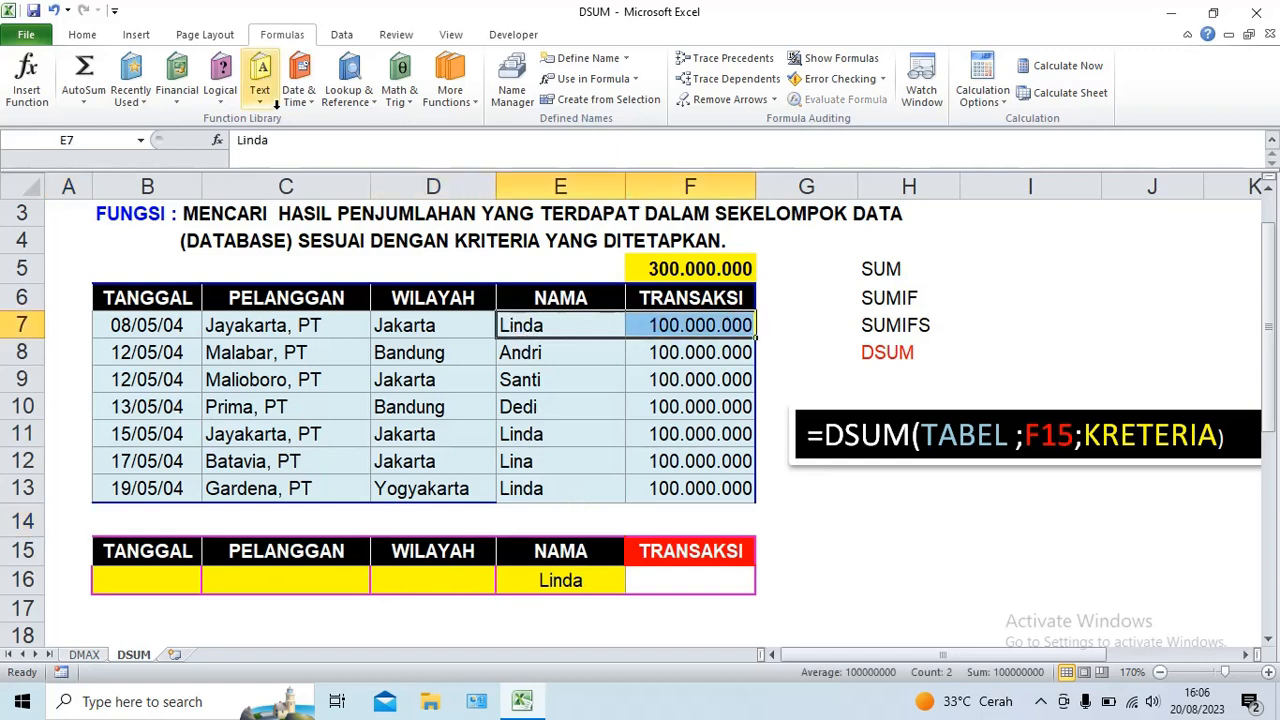
click(80, 35)
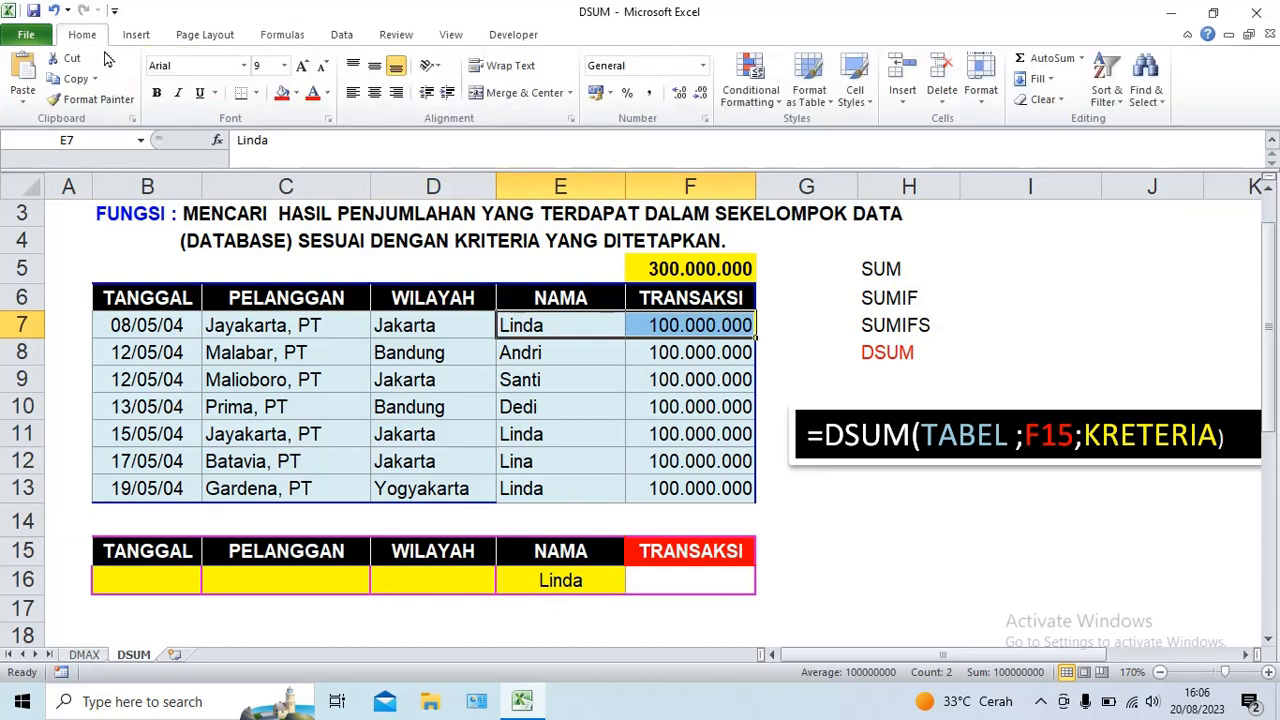
click(296, 93)
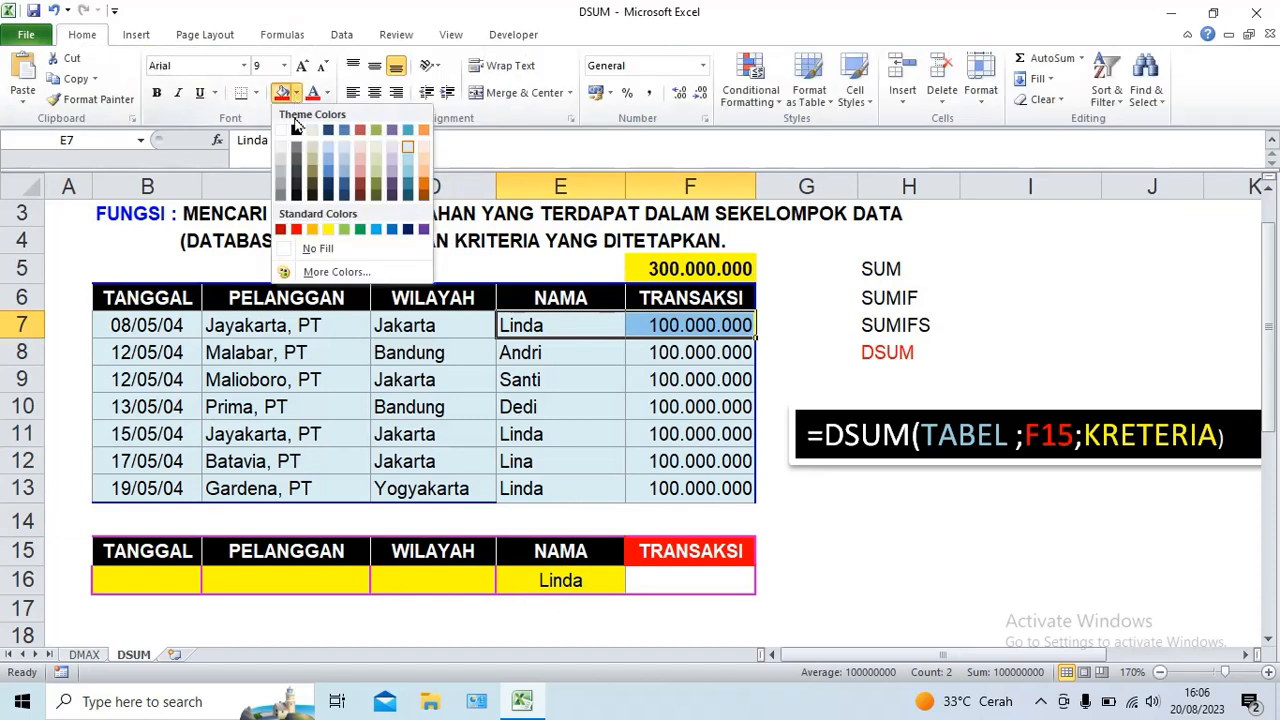
click(327, 230)
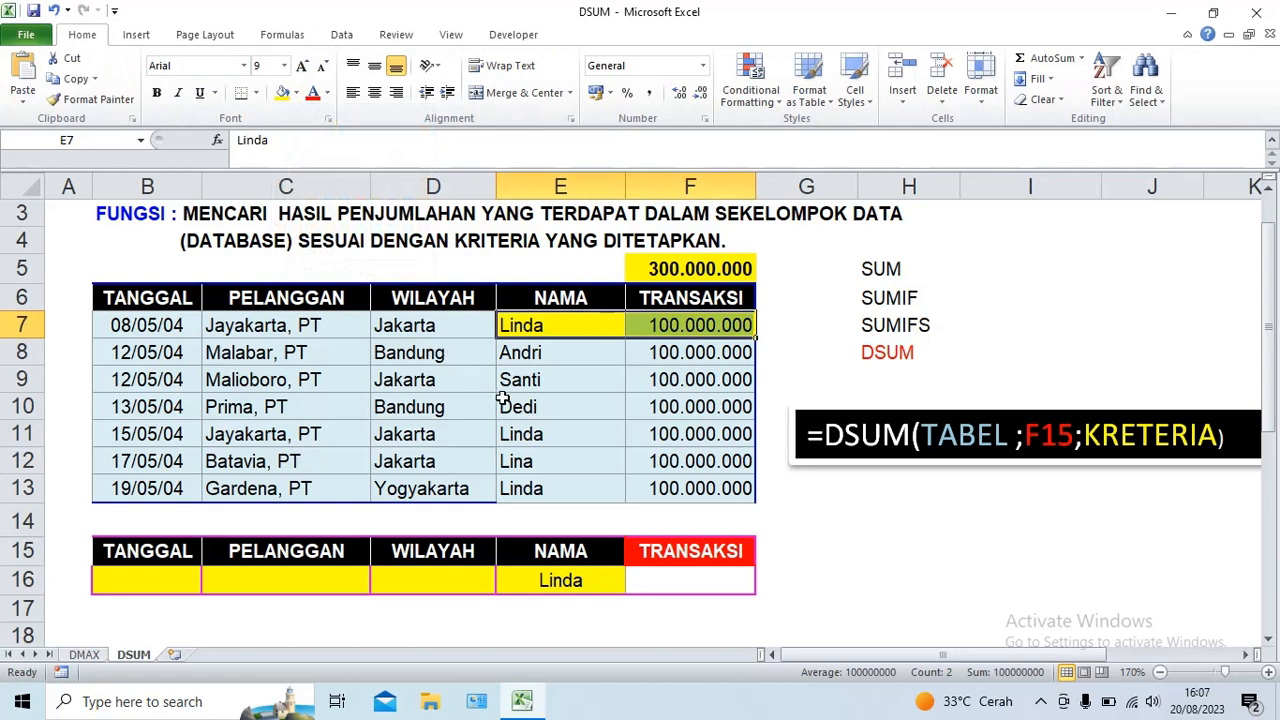
drag(502, 430, 633, 431)
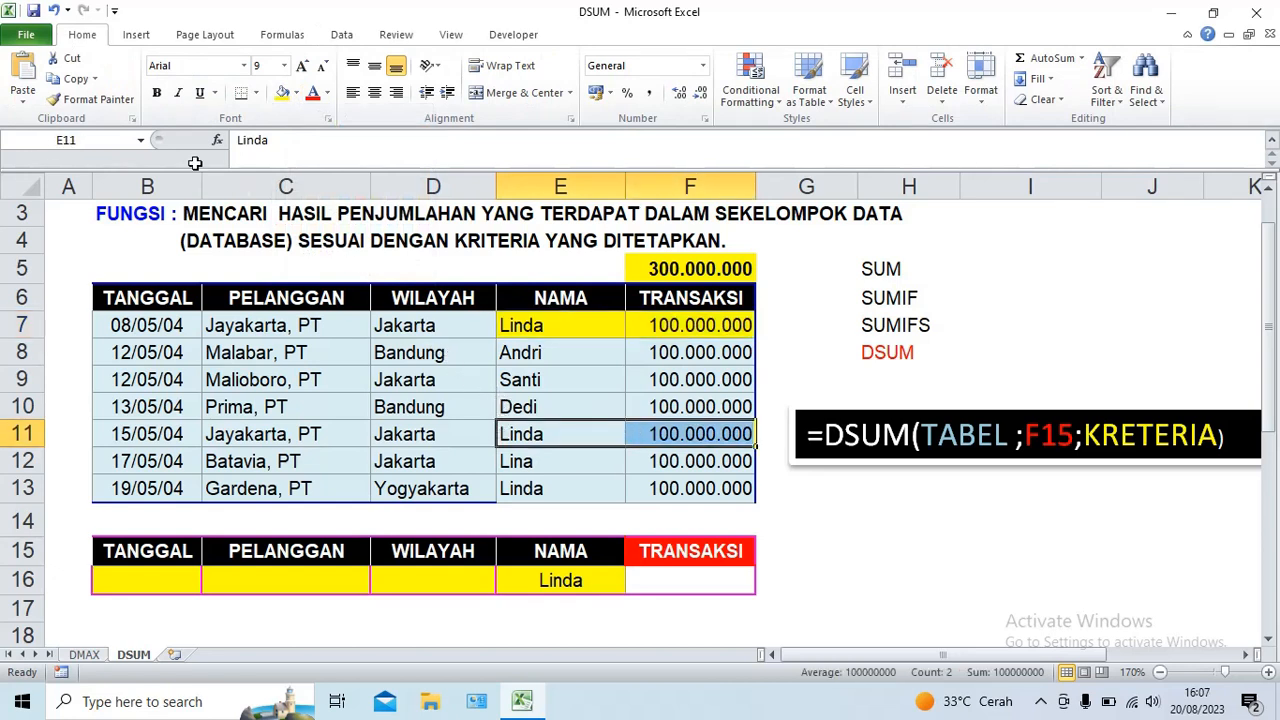
click(281, 95)
drag(514, 490, 658, 497)
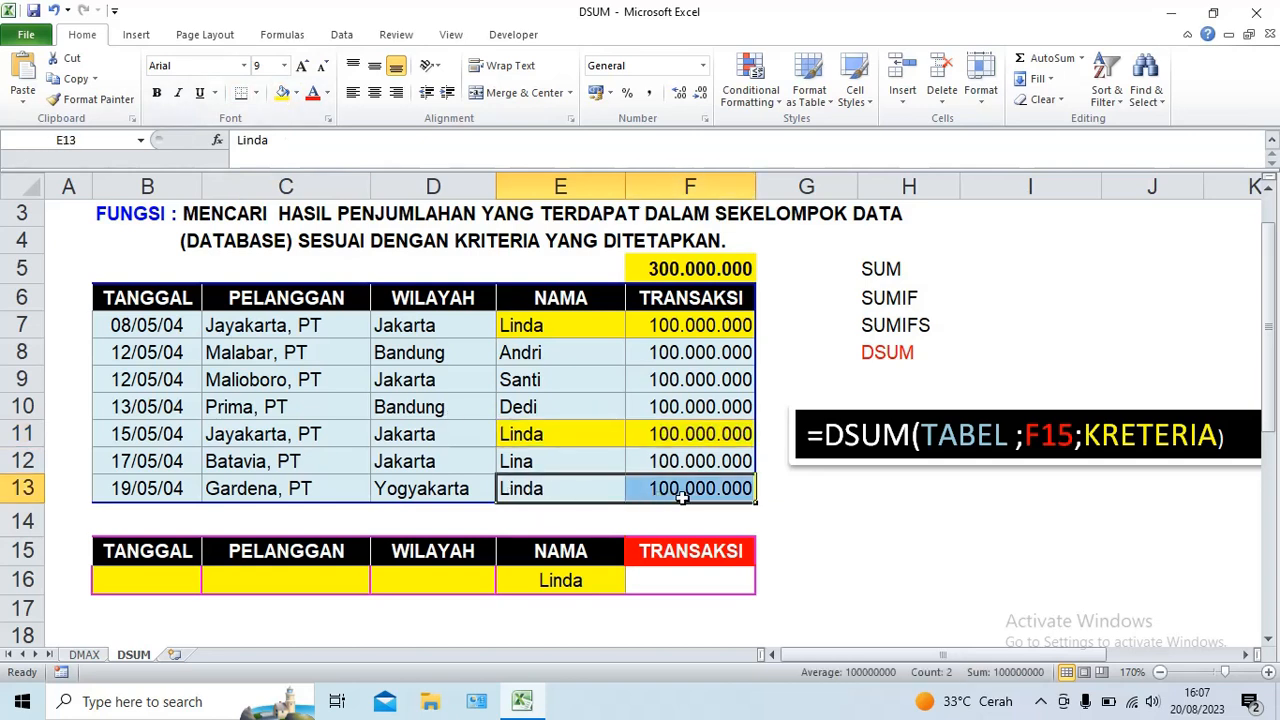
click(284, 95)
click(633, 272)
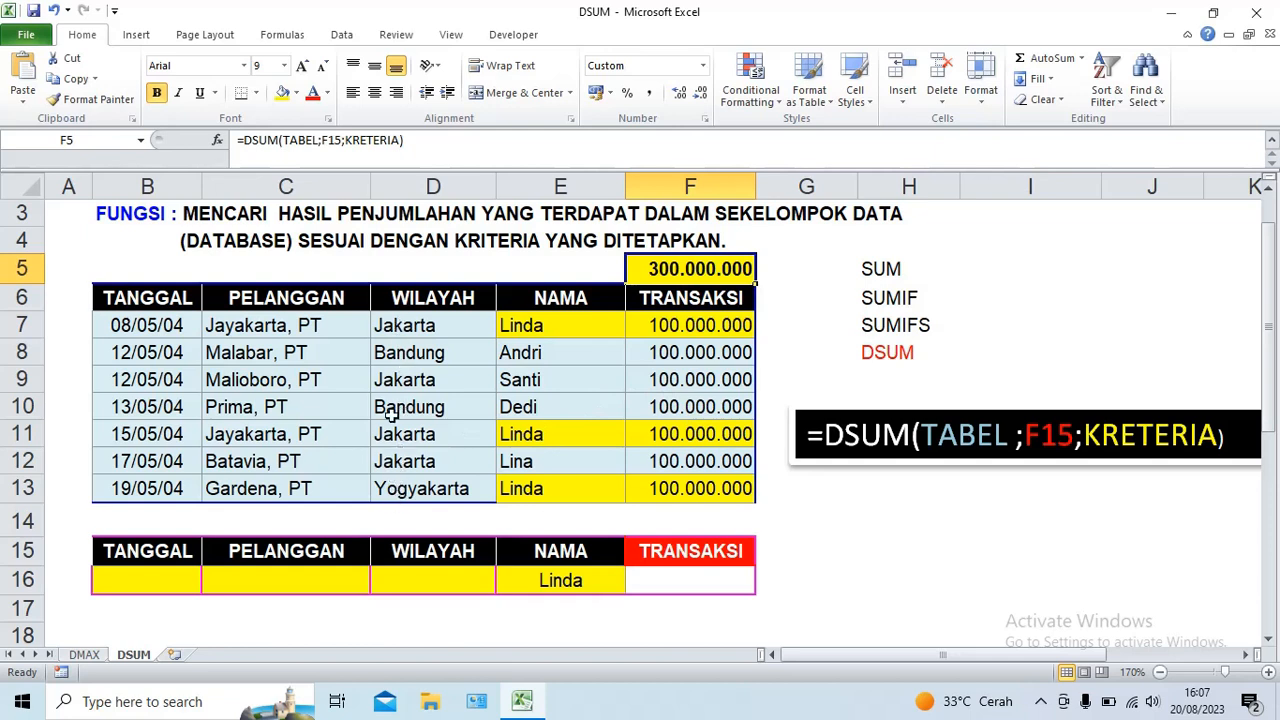
- Fill the Jakarta cells D7 and D11 in the WILAYAH column with standard yellow
click(392, 326)
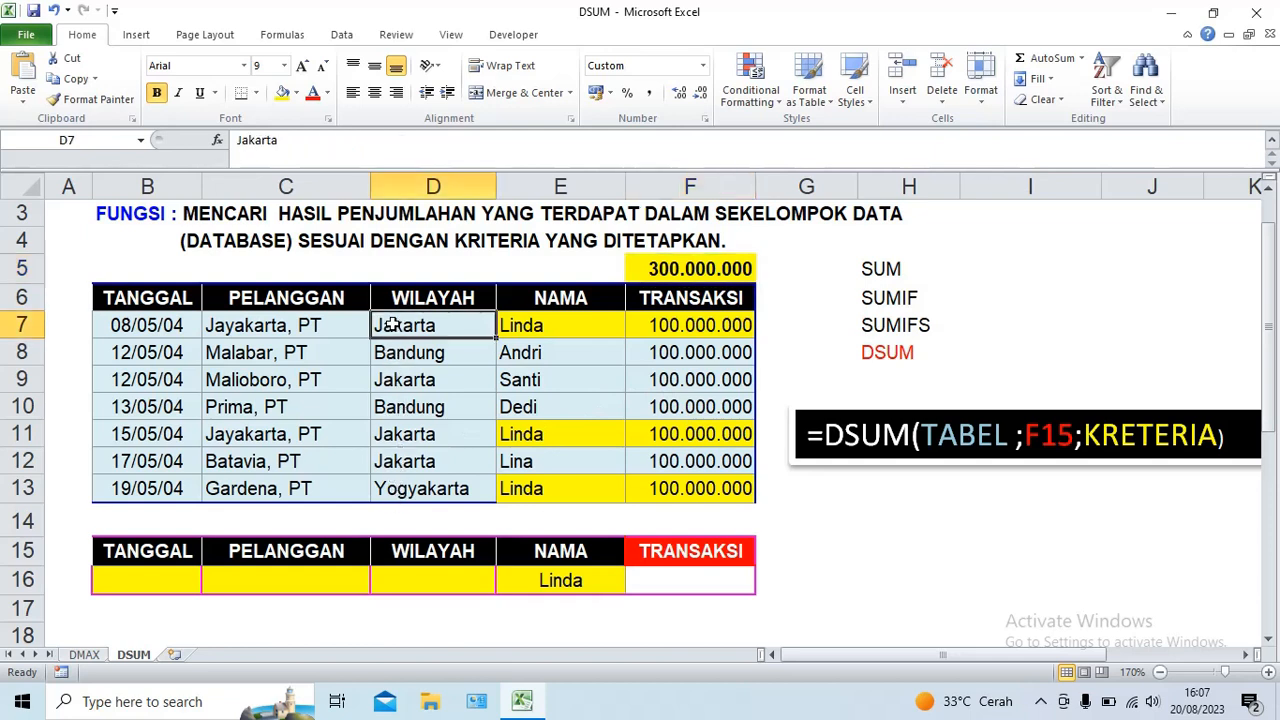
click(296, 93)
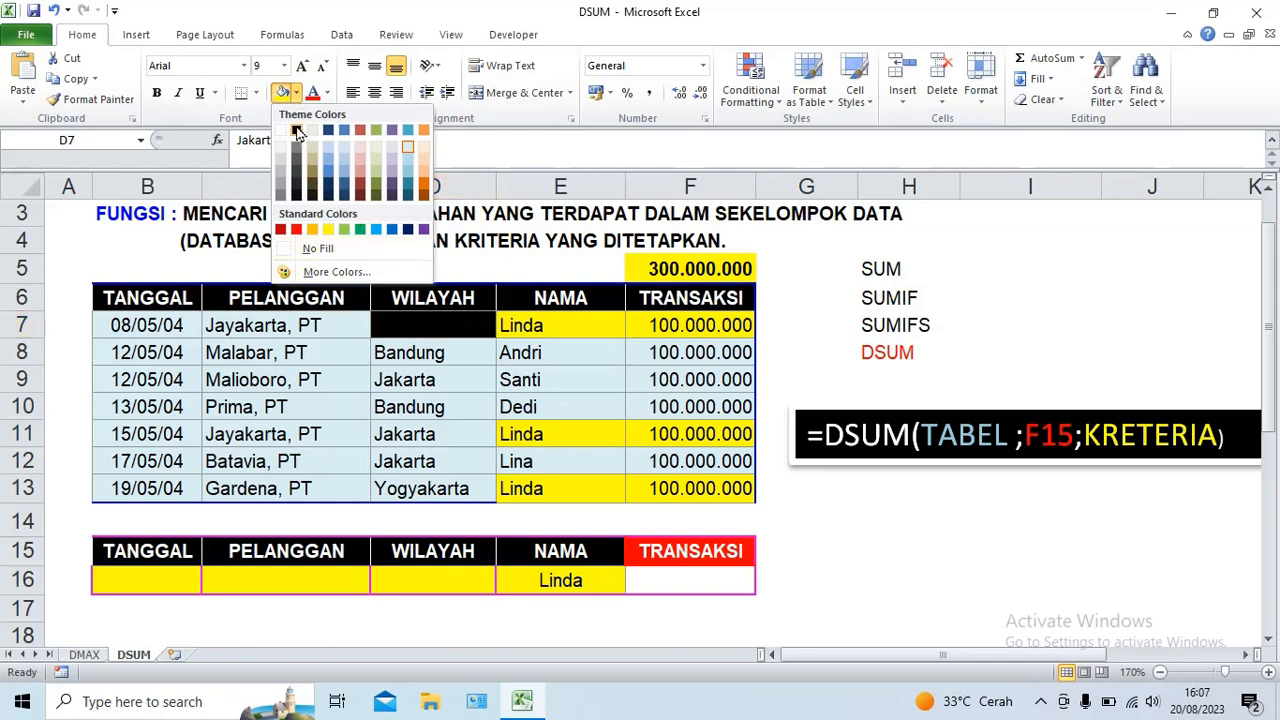
click(328, 229)
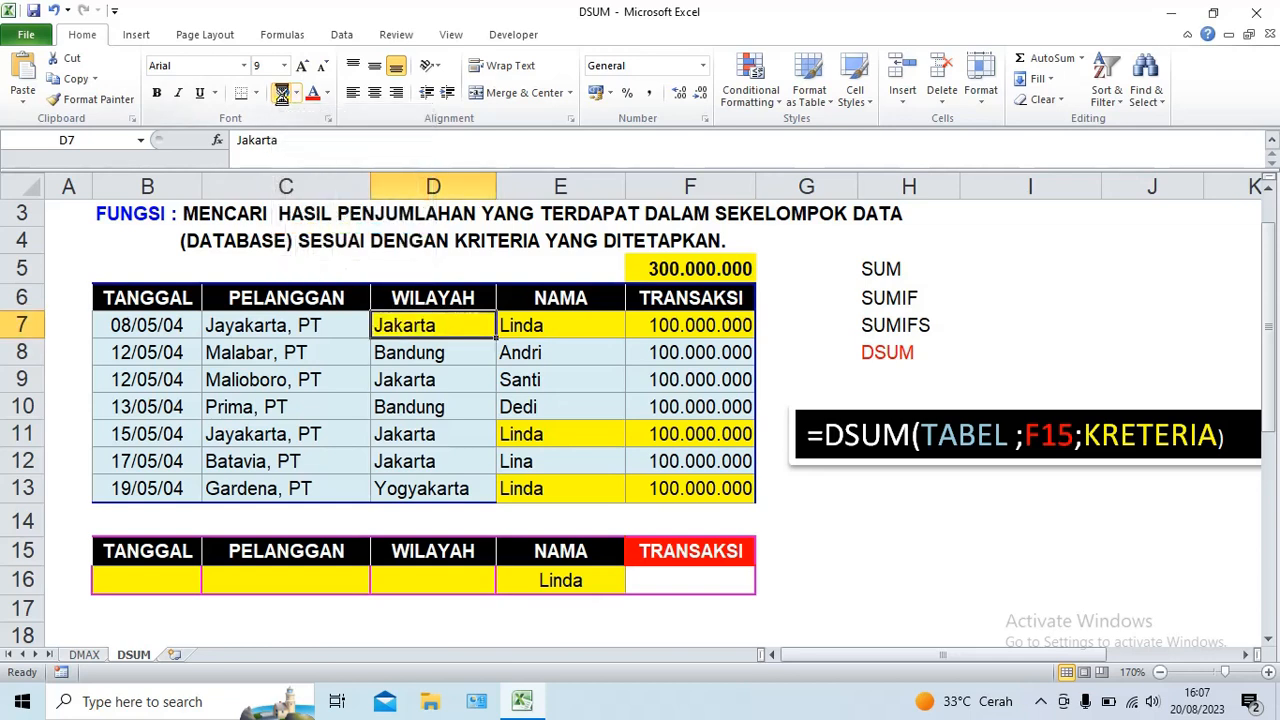
click(390, 433)
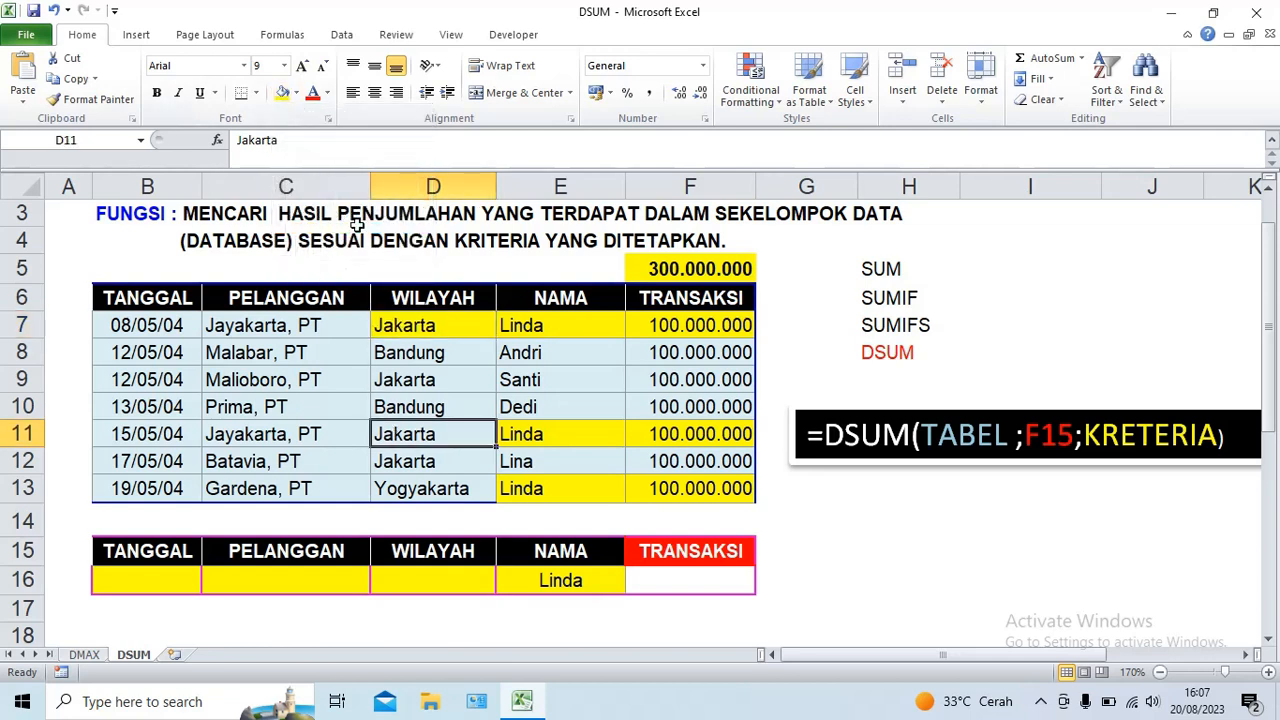
click(283, 93)
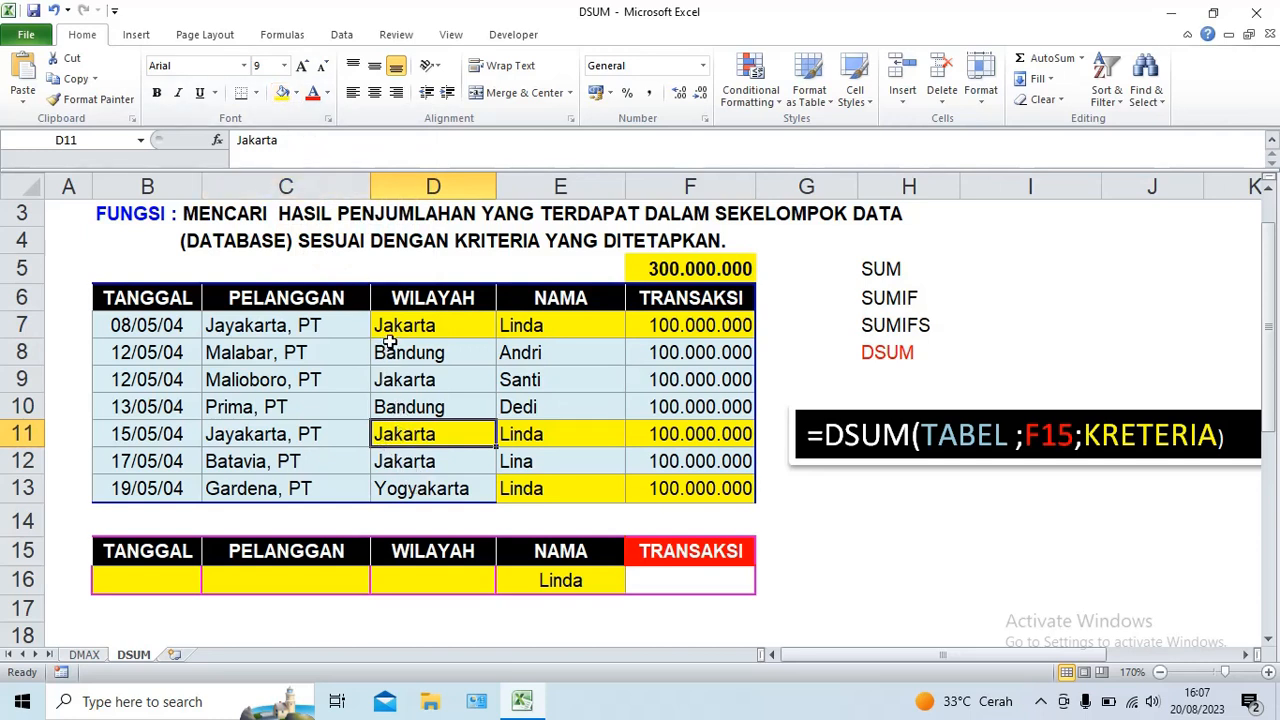
- Choose Jakarta as the WILAYAH criterion in D16 and check the DSUM total in F5
click(465, 575)
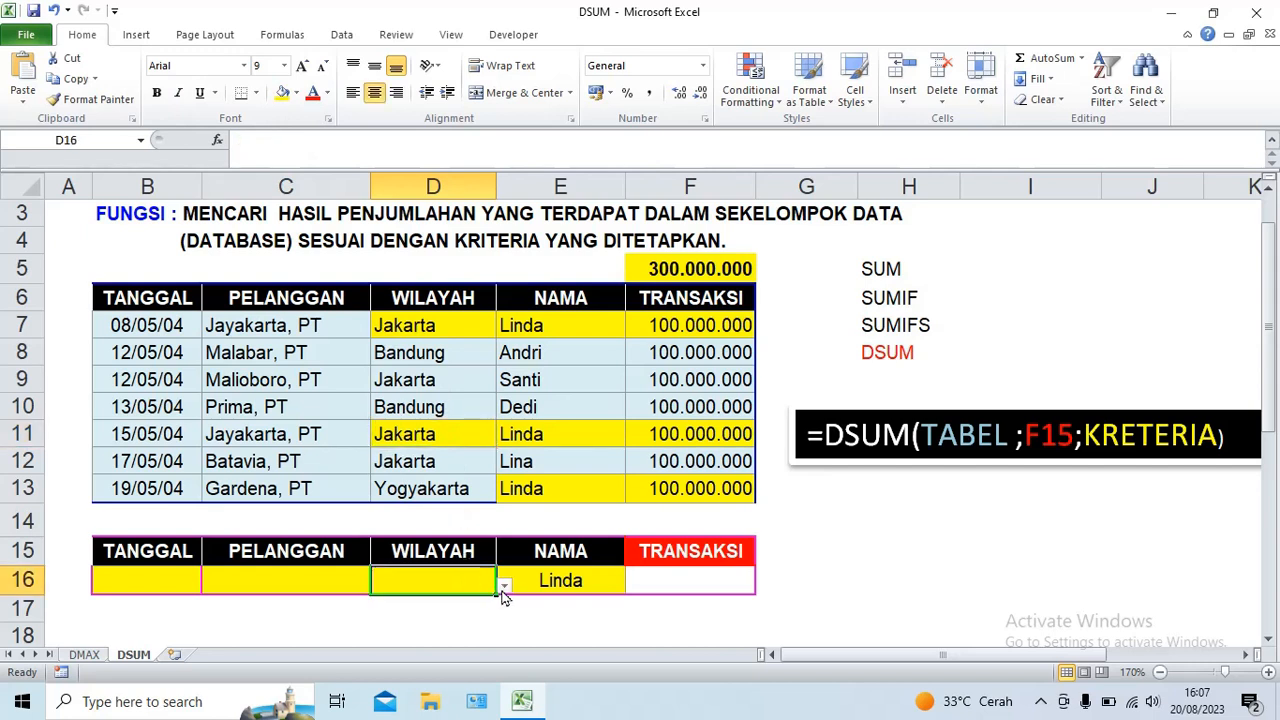
click(504, 587)
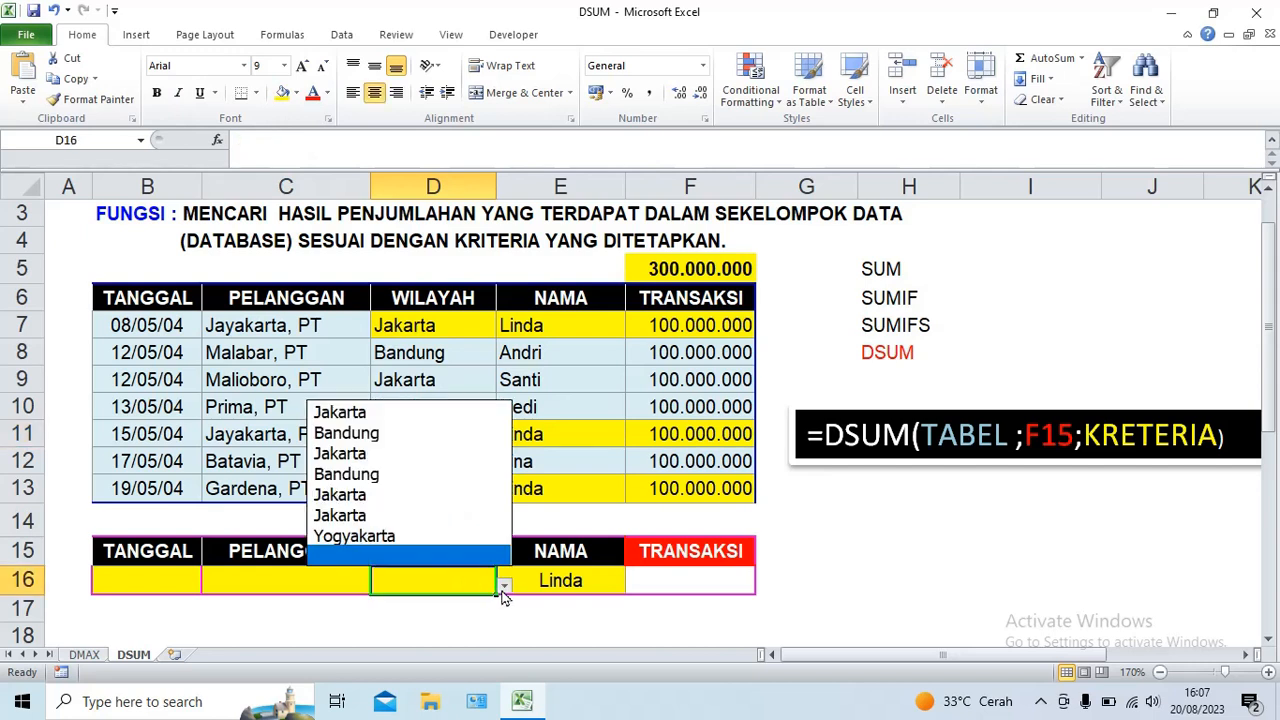
click(322, 458)
click(587, 409)
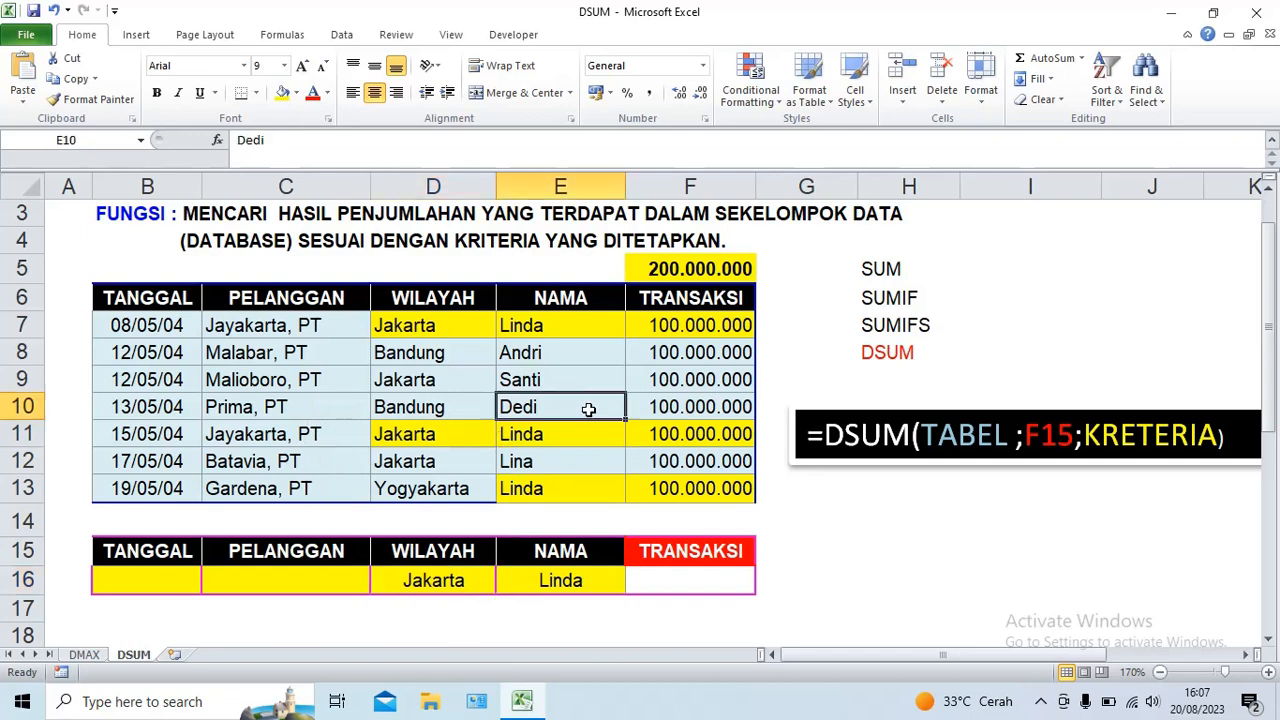
click(640, 275)
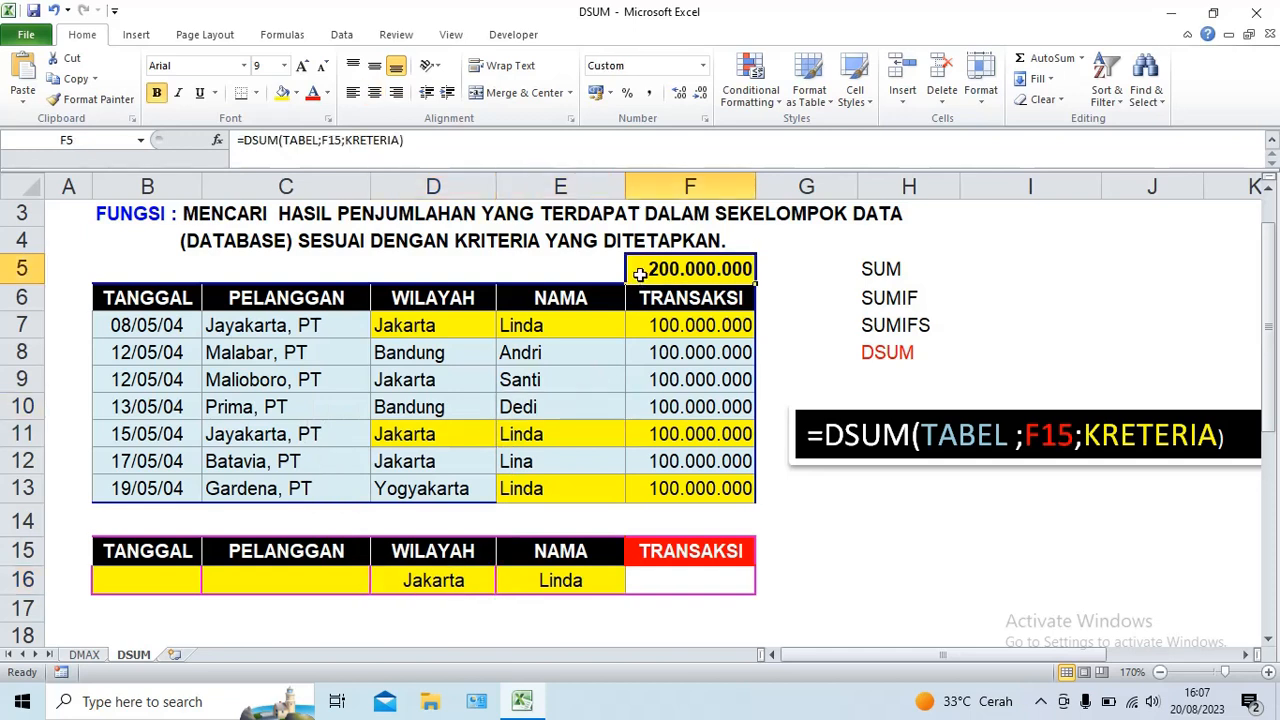
- Set the WILAYAH criterion in D16 back to blank and check the DSUM total in F5
click(470, 582)
click(503, 586)
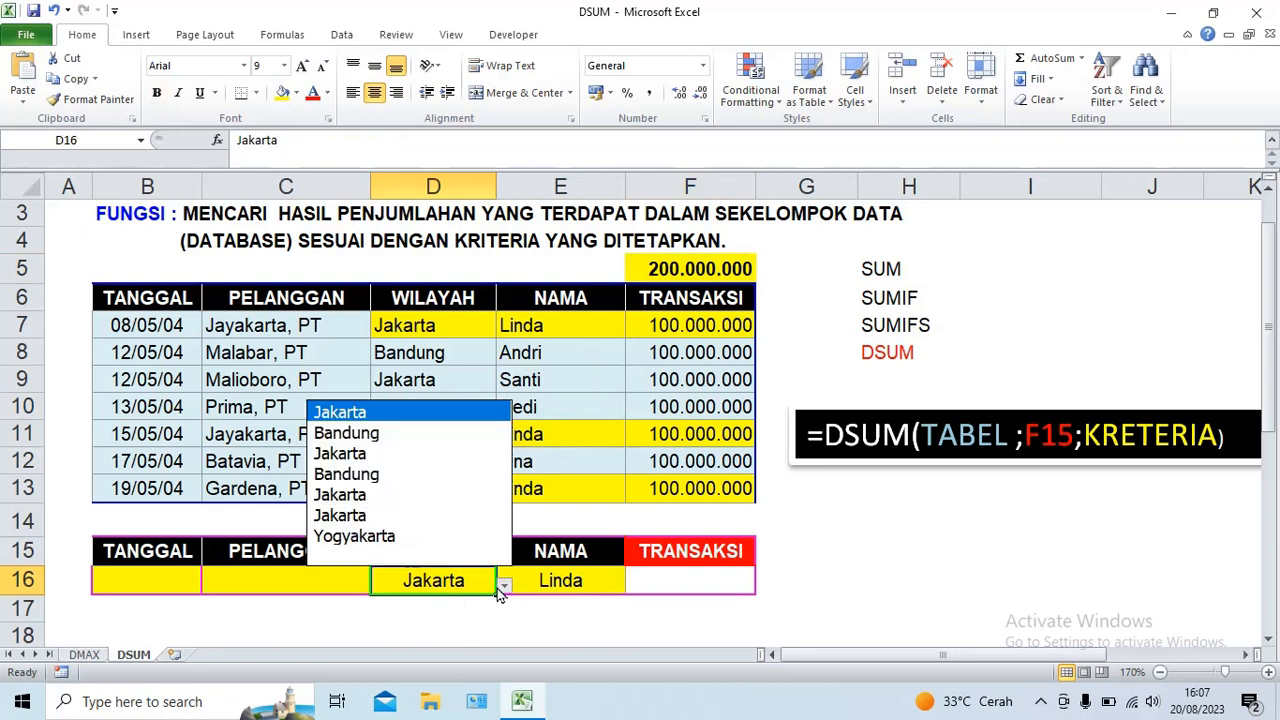
click(343, 562)
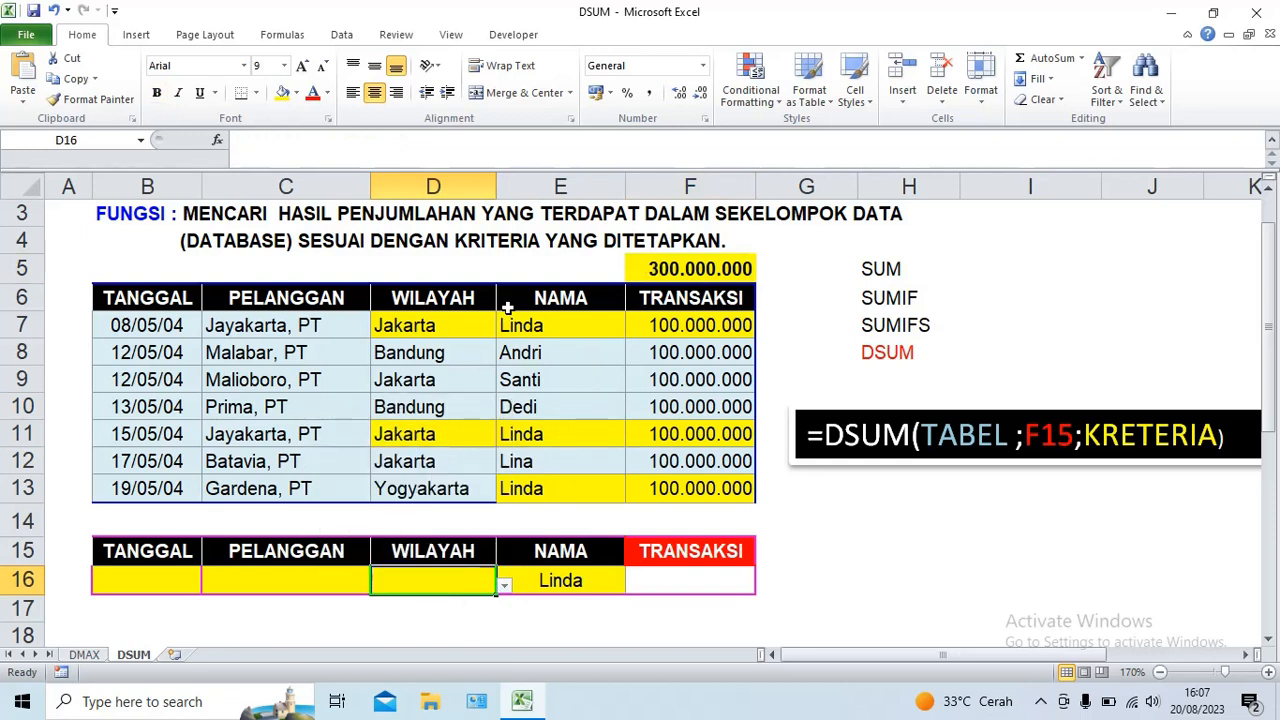
click(655, 275)
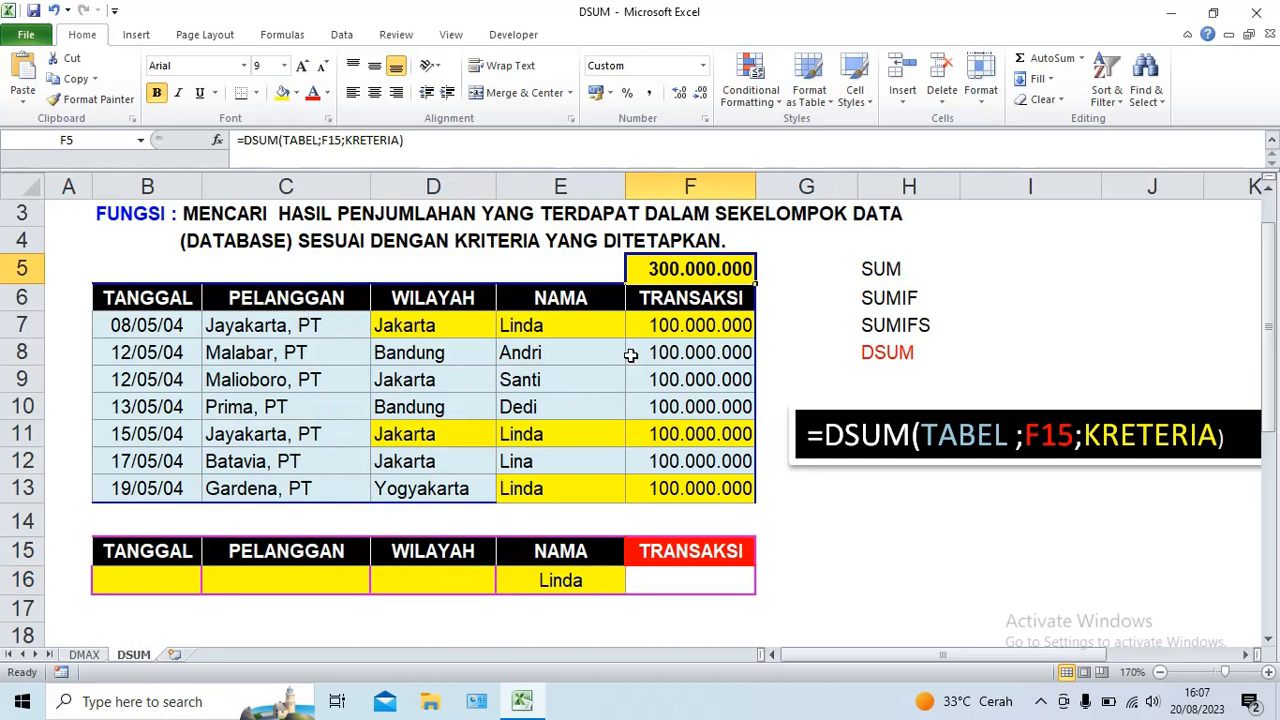
- Fill the two Jayakarta, PT cells in the PELANGGAN column, C7 and C11, with yellow
click(232, 326)
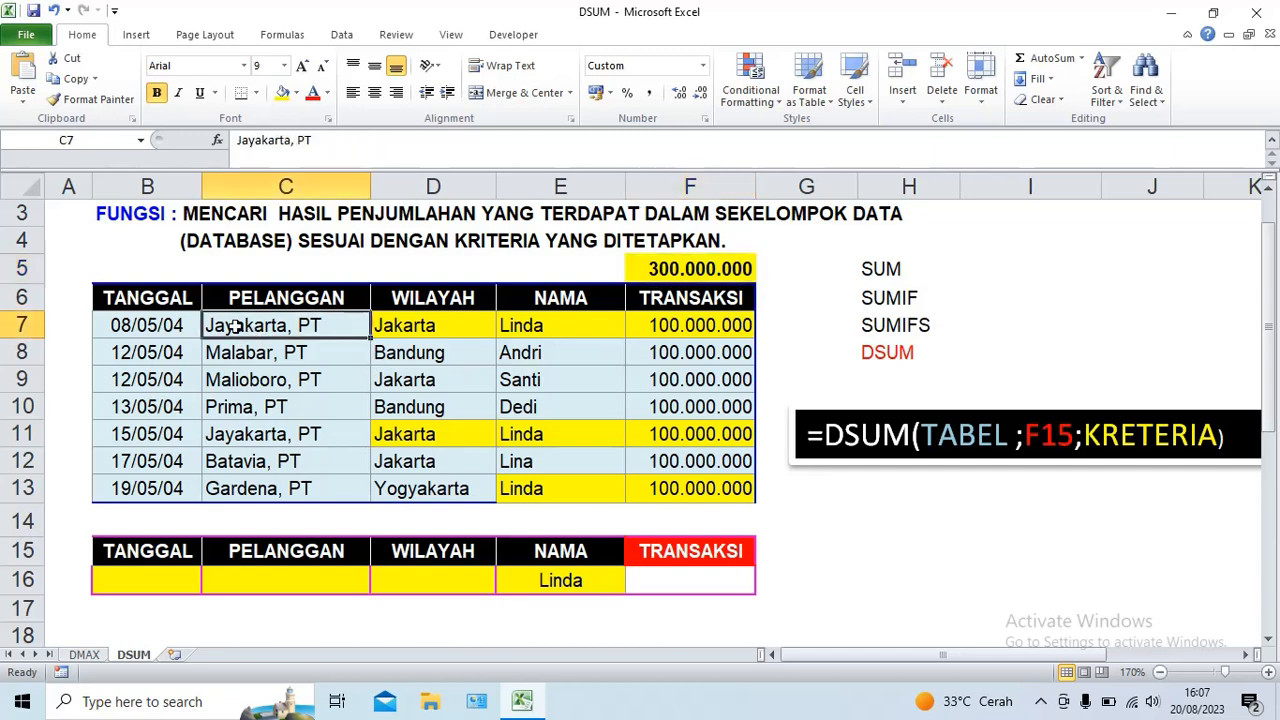
click(282, 92)
click(264, 430)
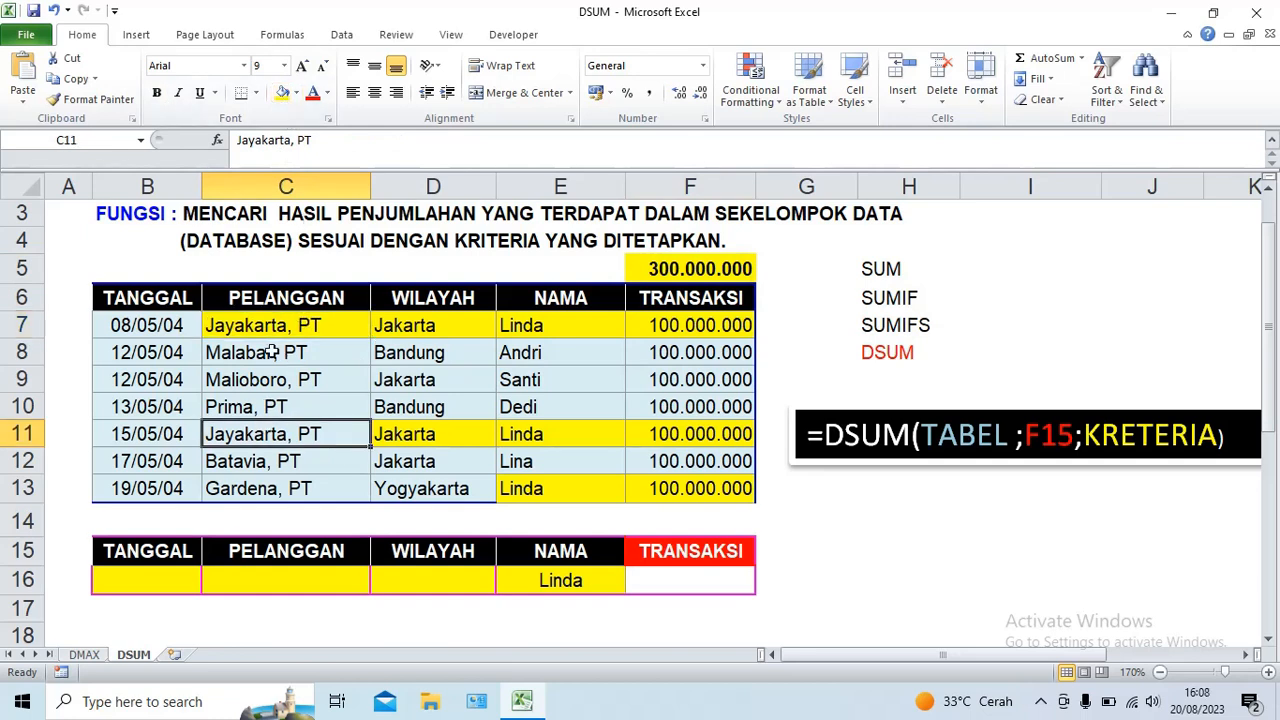
click(282, 92)
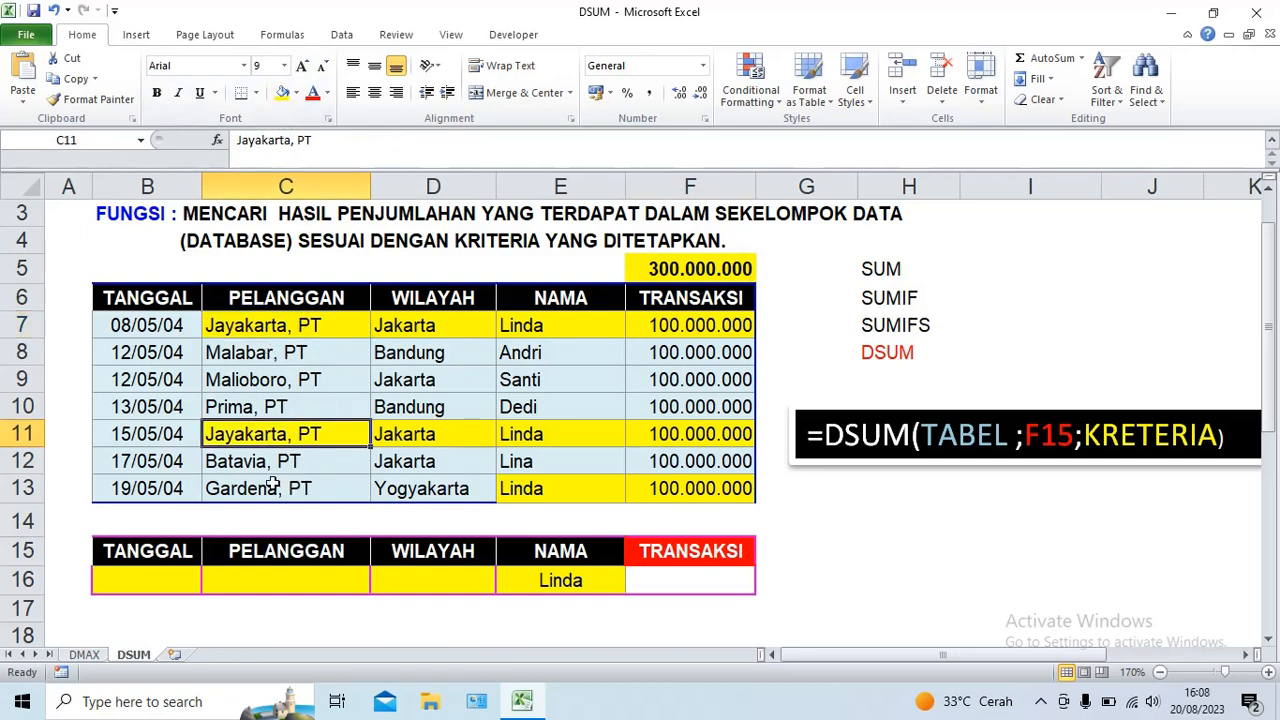
- Select Jakarta for WILAYAH in D16 of the criteria table
click(408, 588)
click(503, 587)
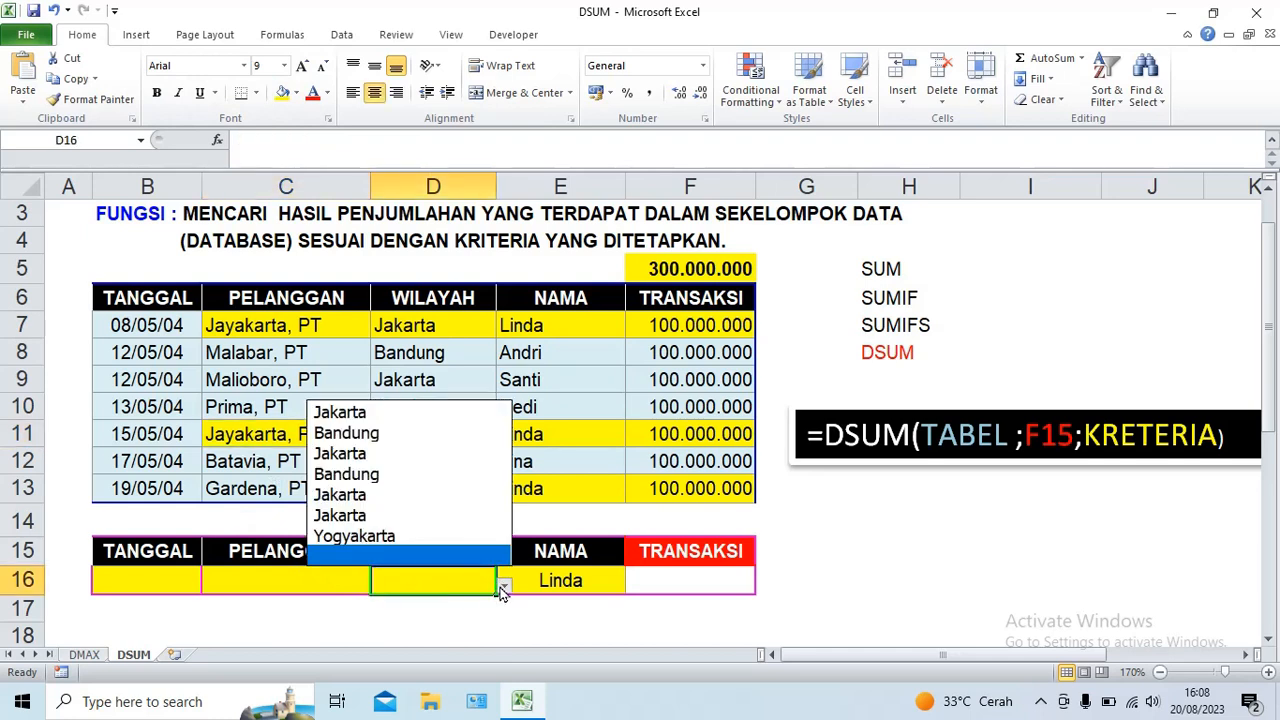
click(363, 460)
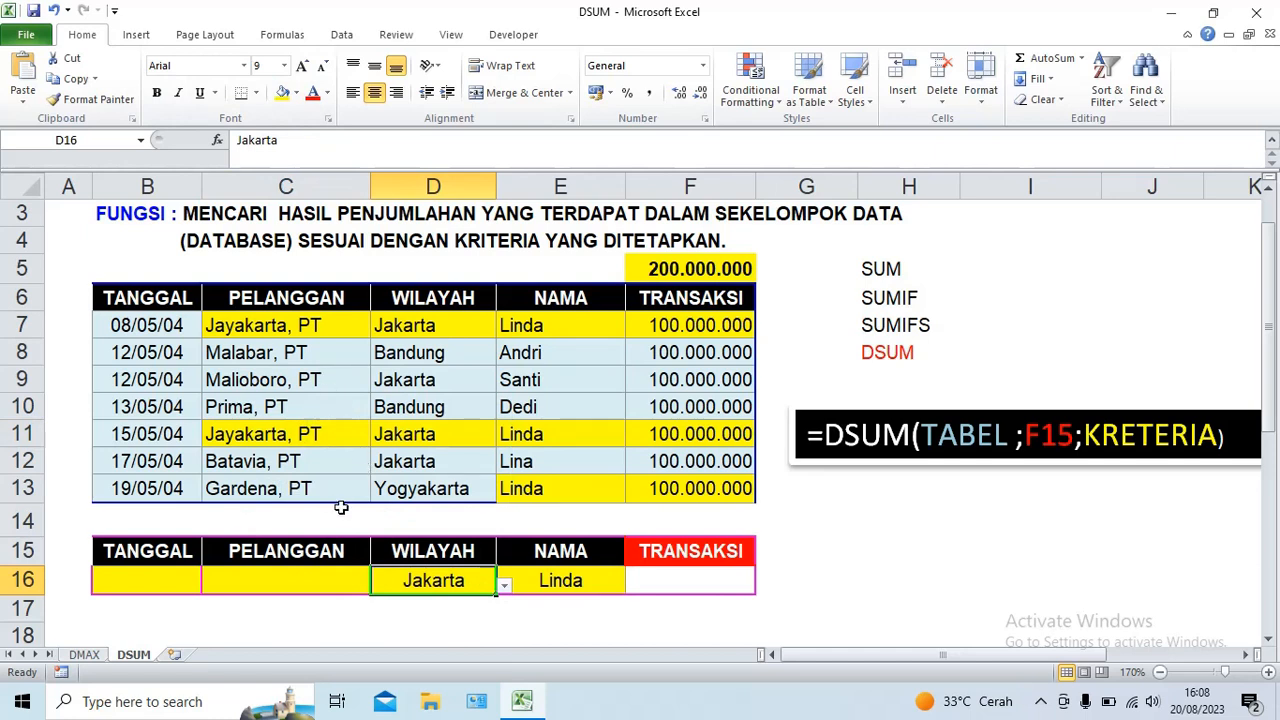
- Choose Jayakarta, PT as the PELANGGAN criterion in C16 of the criteria table
click(331, 579)
click(379, 586)
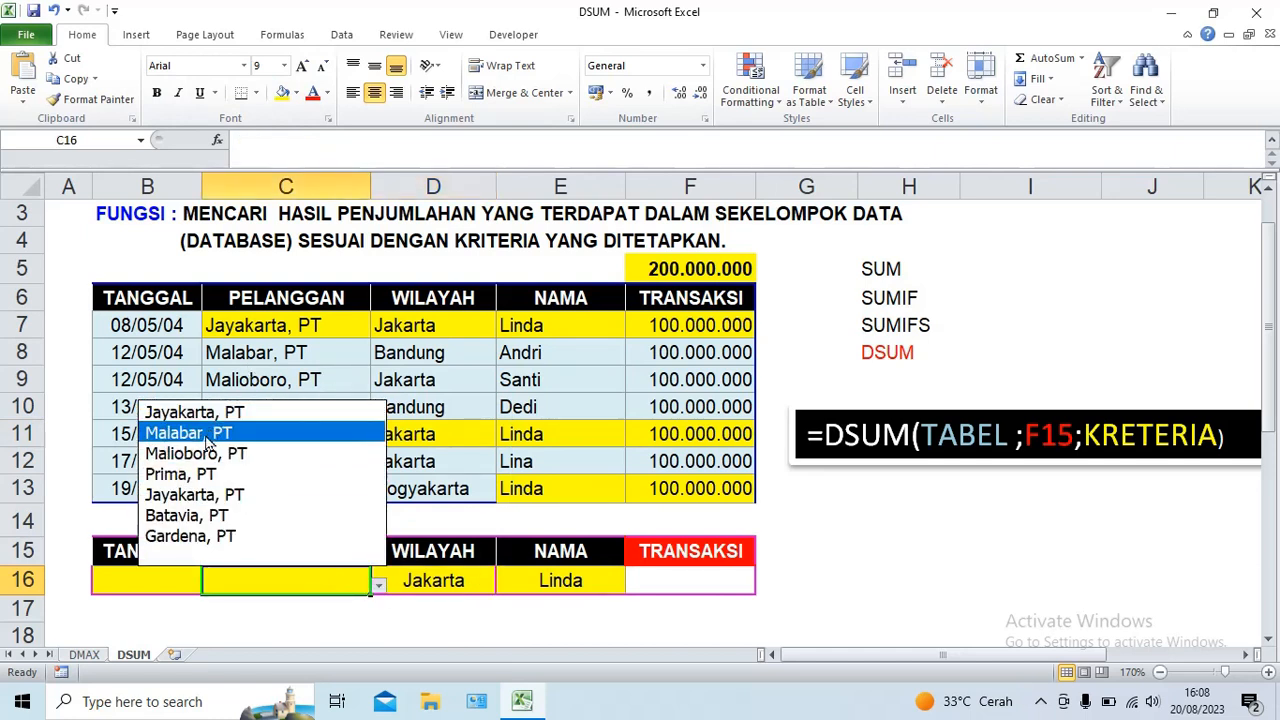
click(190, 495)
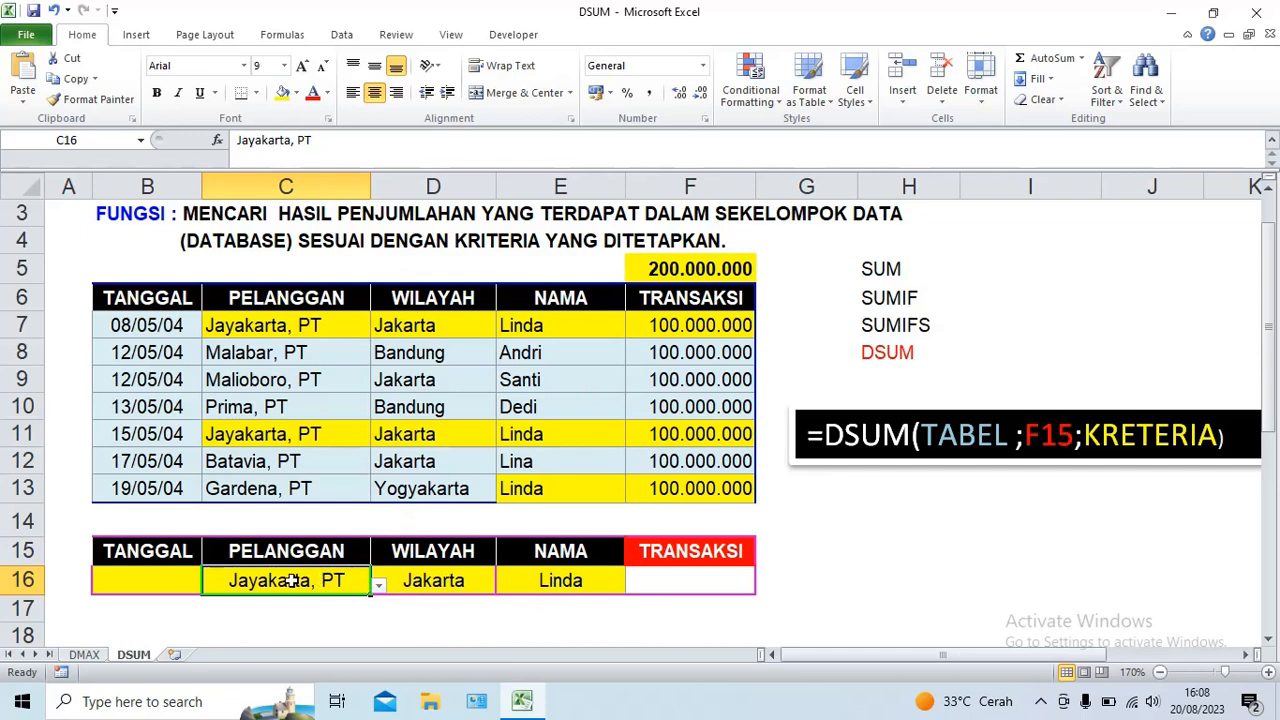
- Fill the date cell B7 with yellow, and choose 08/05/04 as the TANGGAL criterion in B16
click(185, 577)
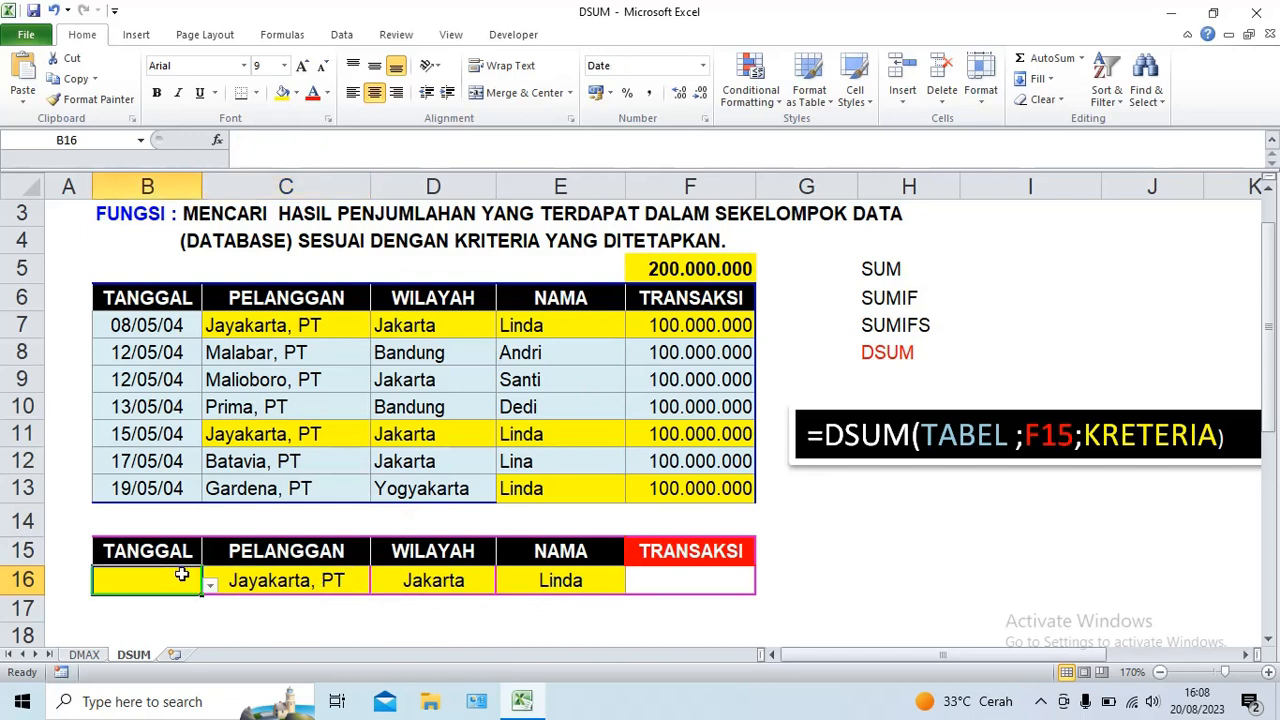
click(136, 330)
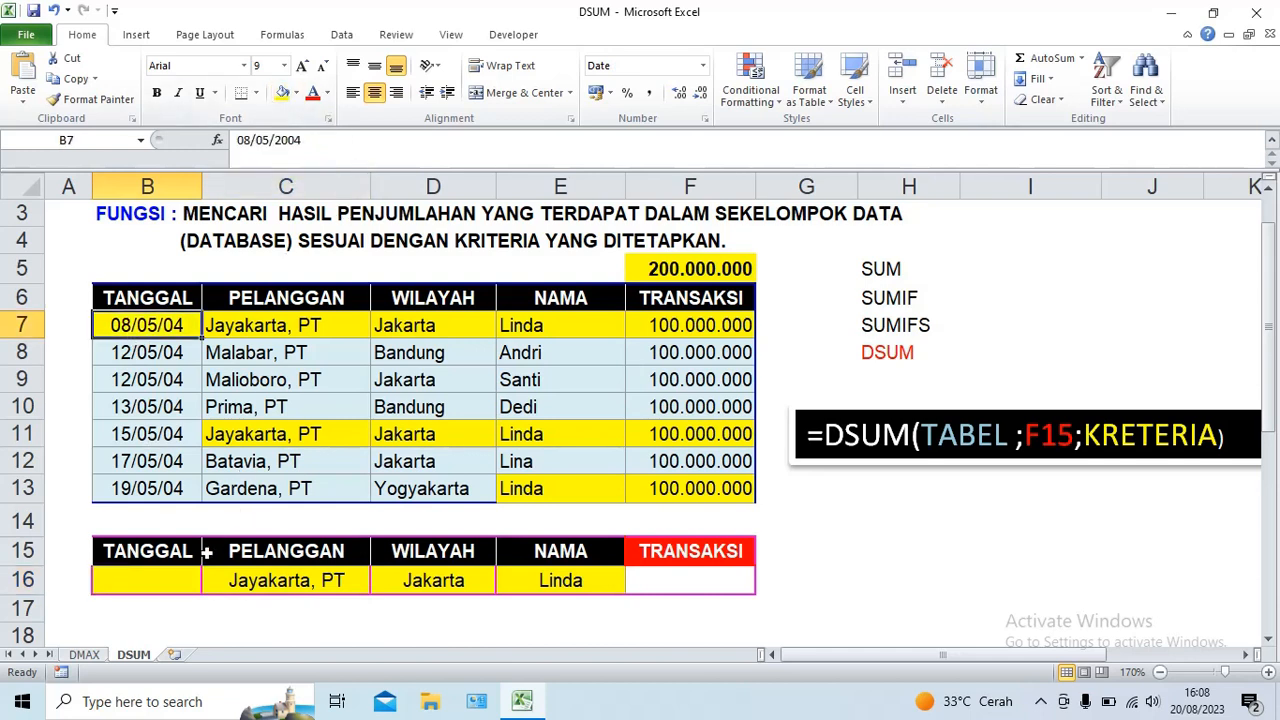
click(169, 582)
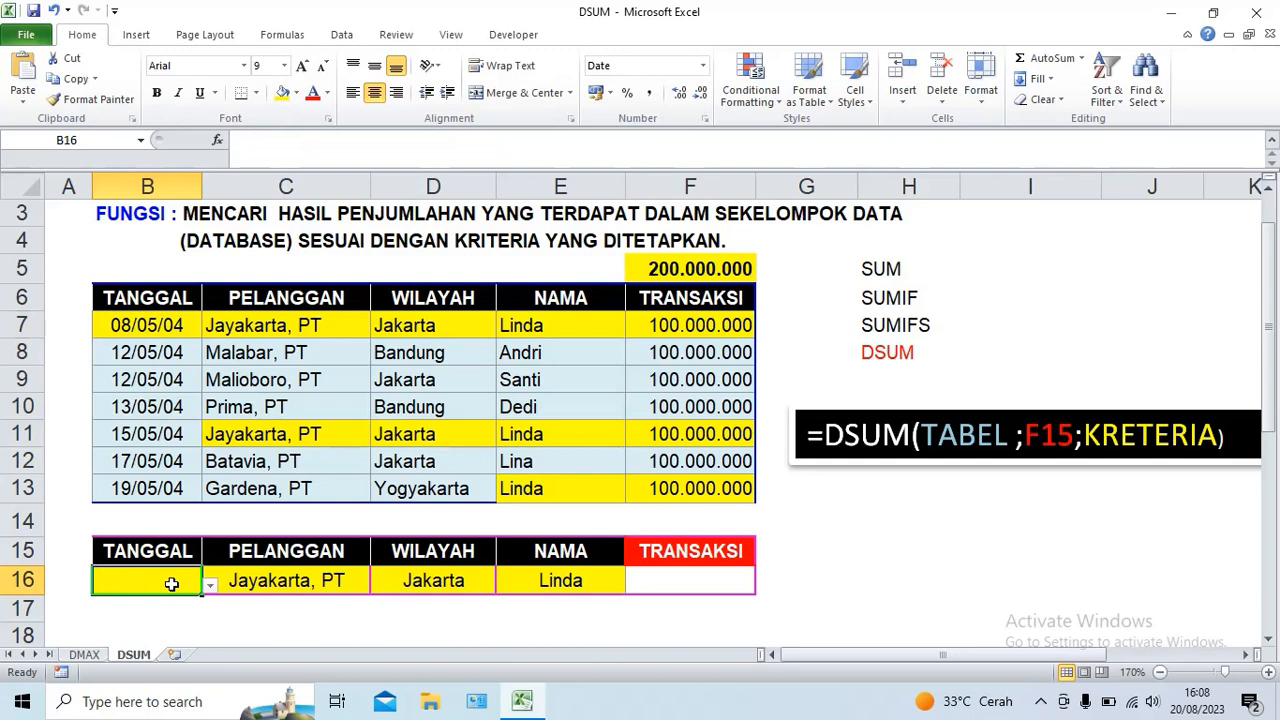
click(210, 587)
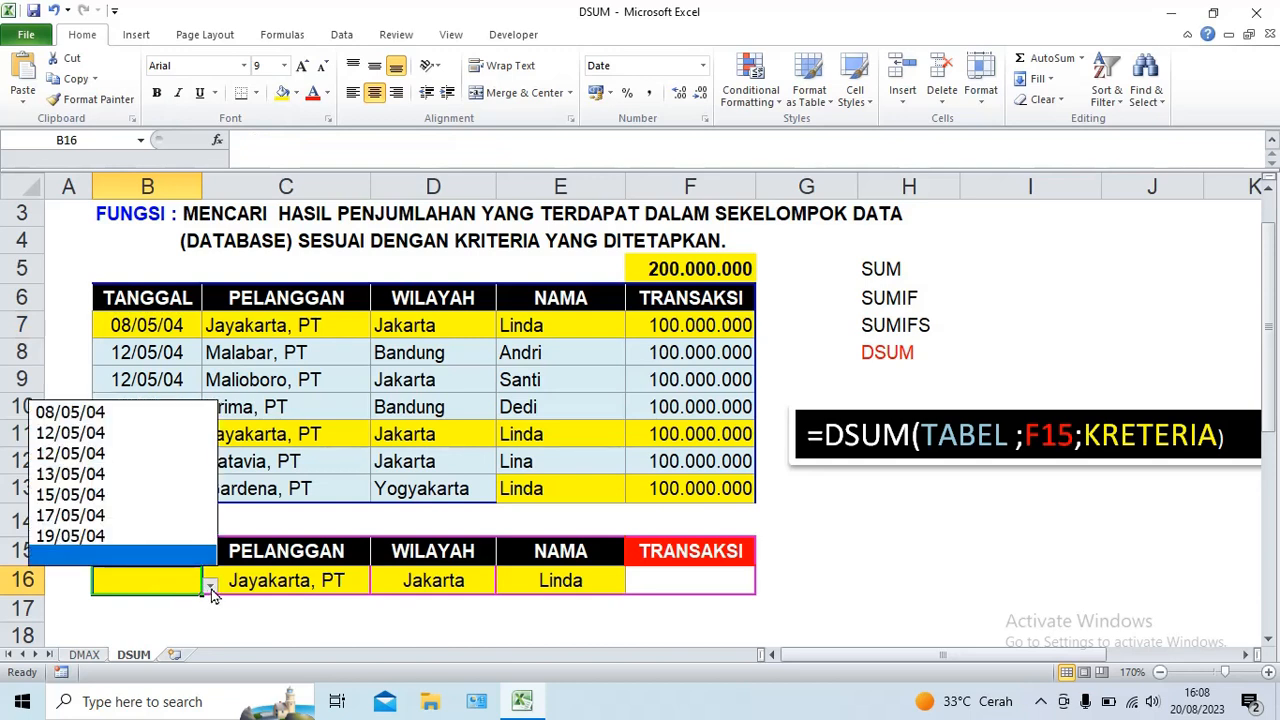
click(82, 413)
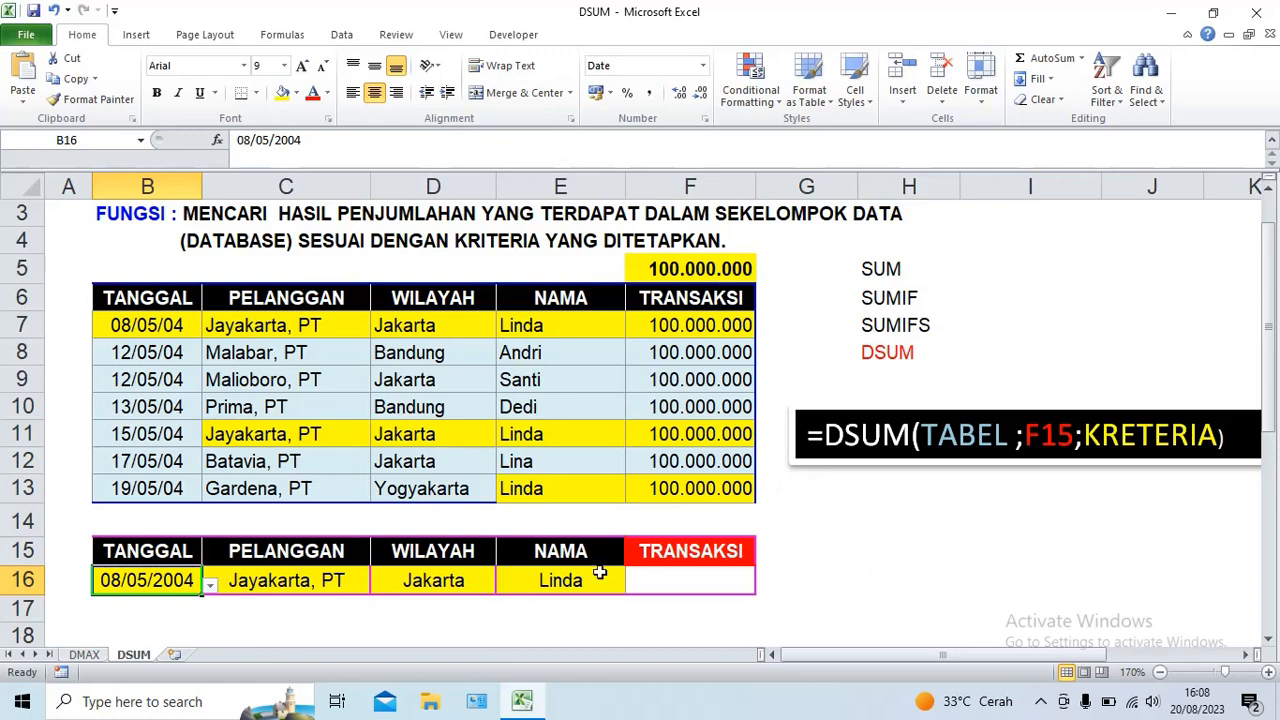
scroll(600, 572, up, 1)
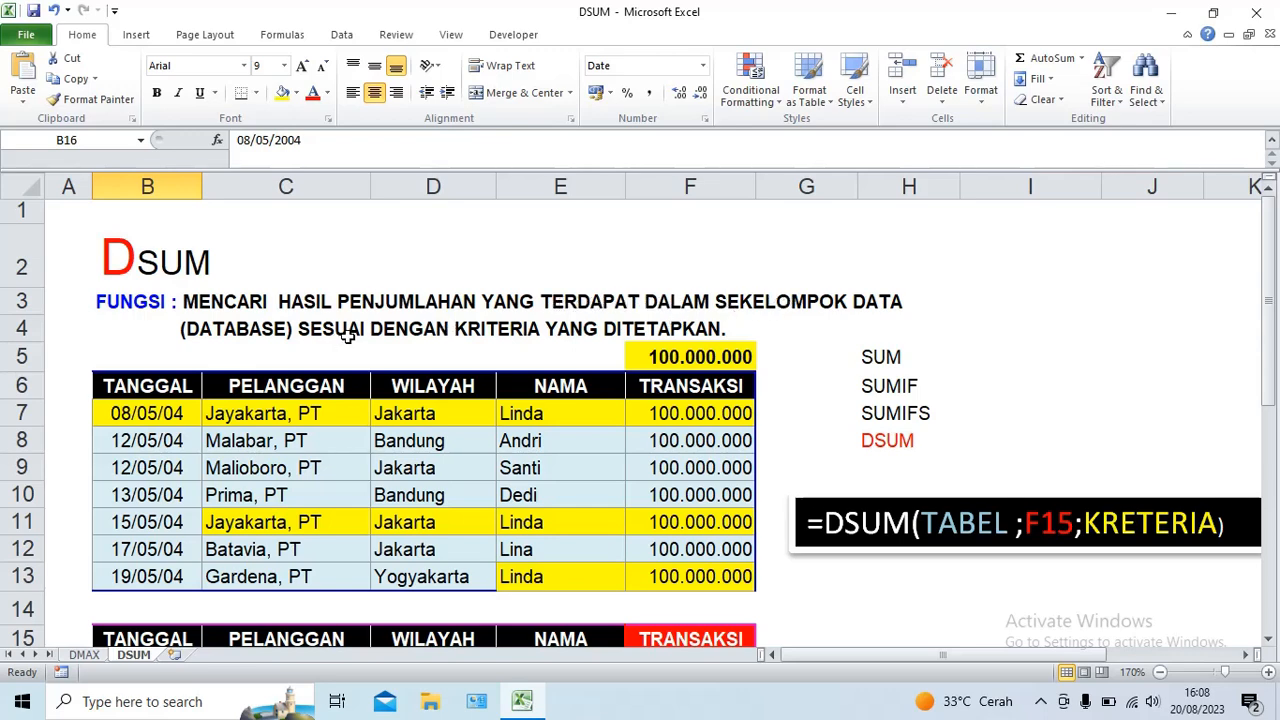
scroll(347, 337, down, 1)
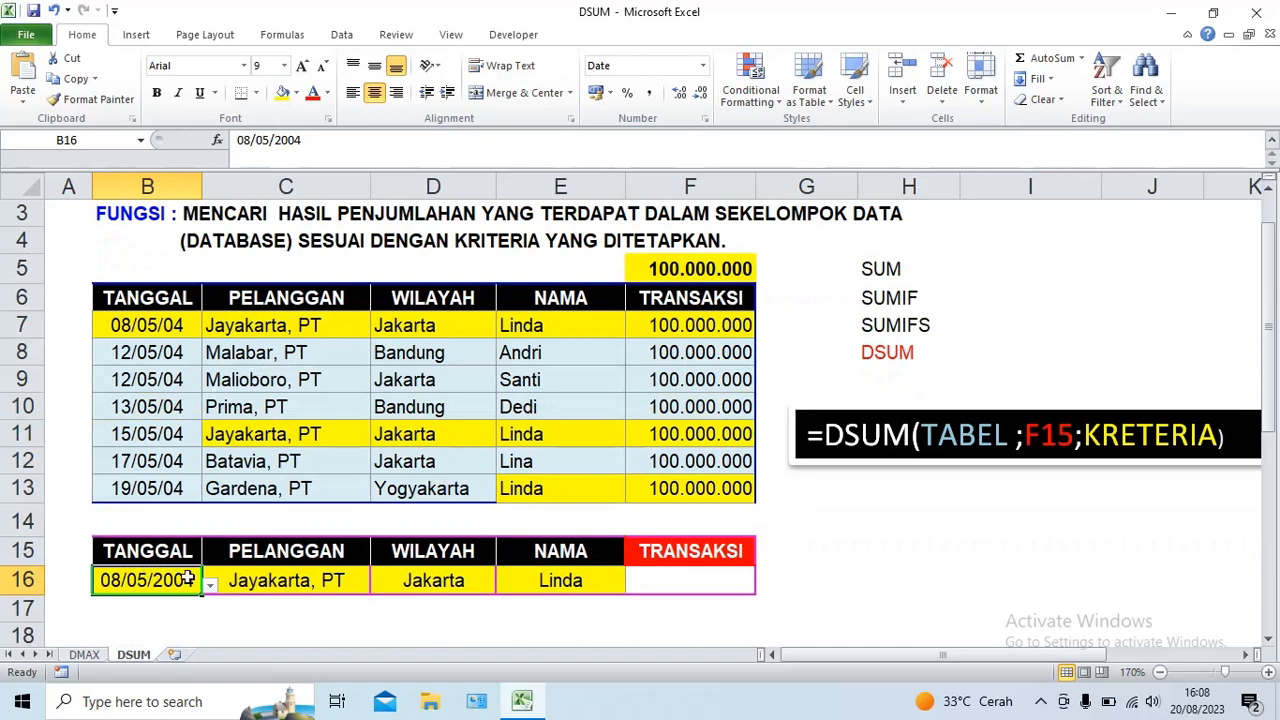
- Set the WILAYAH criterion in D16 to the blank option
scroll(488, 576, down, 1)
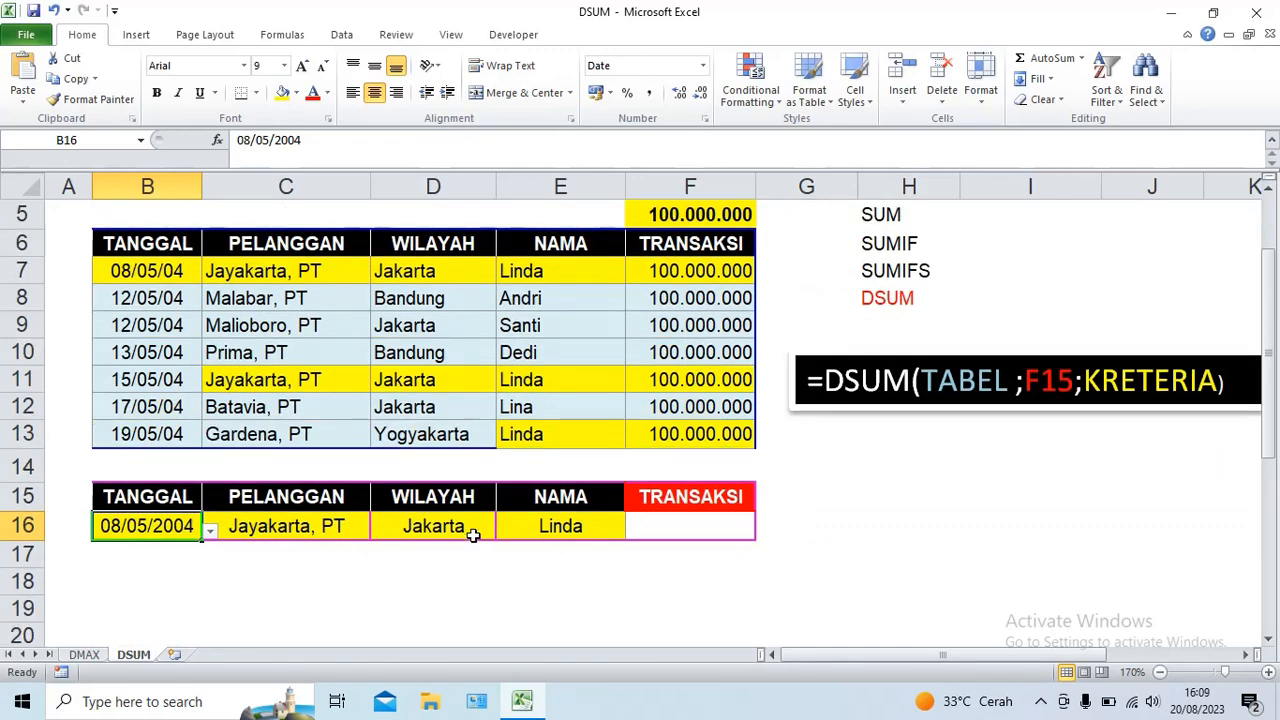
click(476, 526)
click(504, 533)
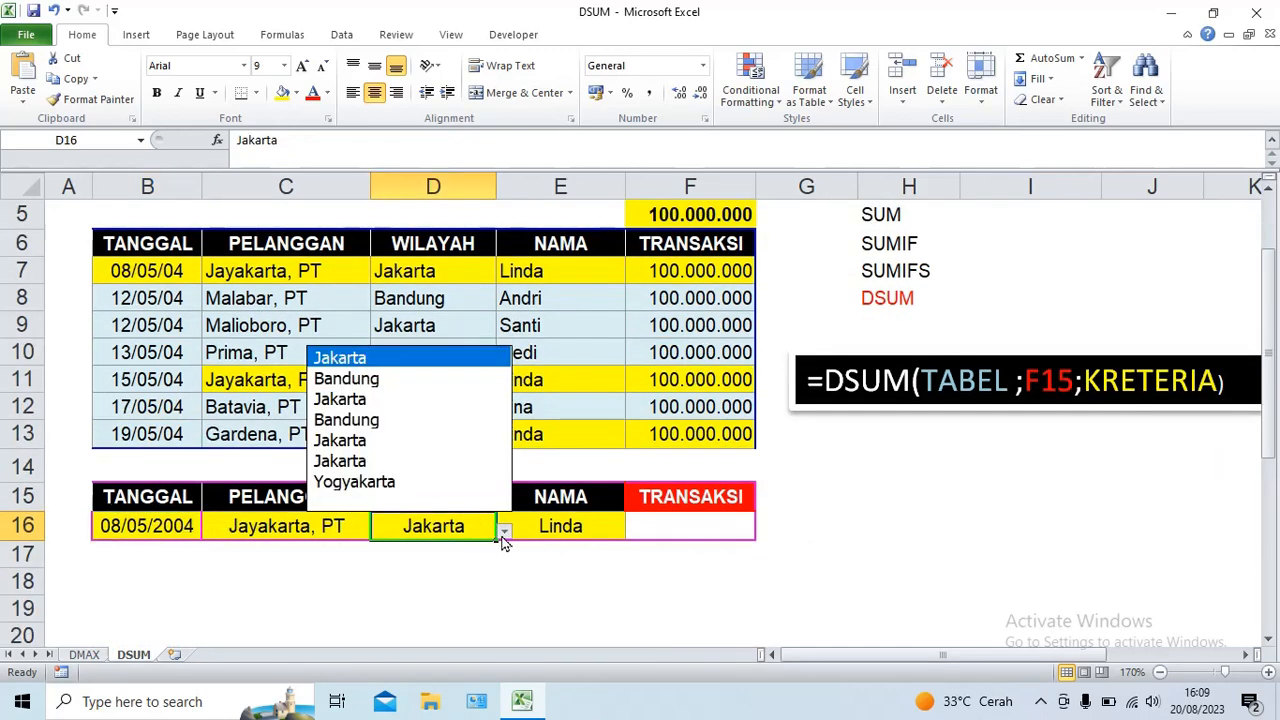
click(318, 497)
click(350, 616)
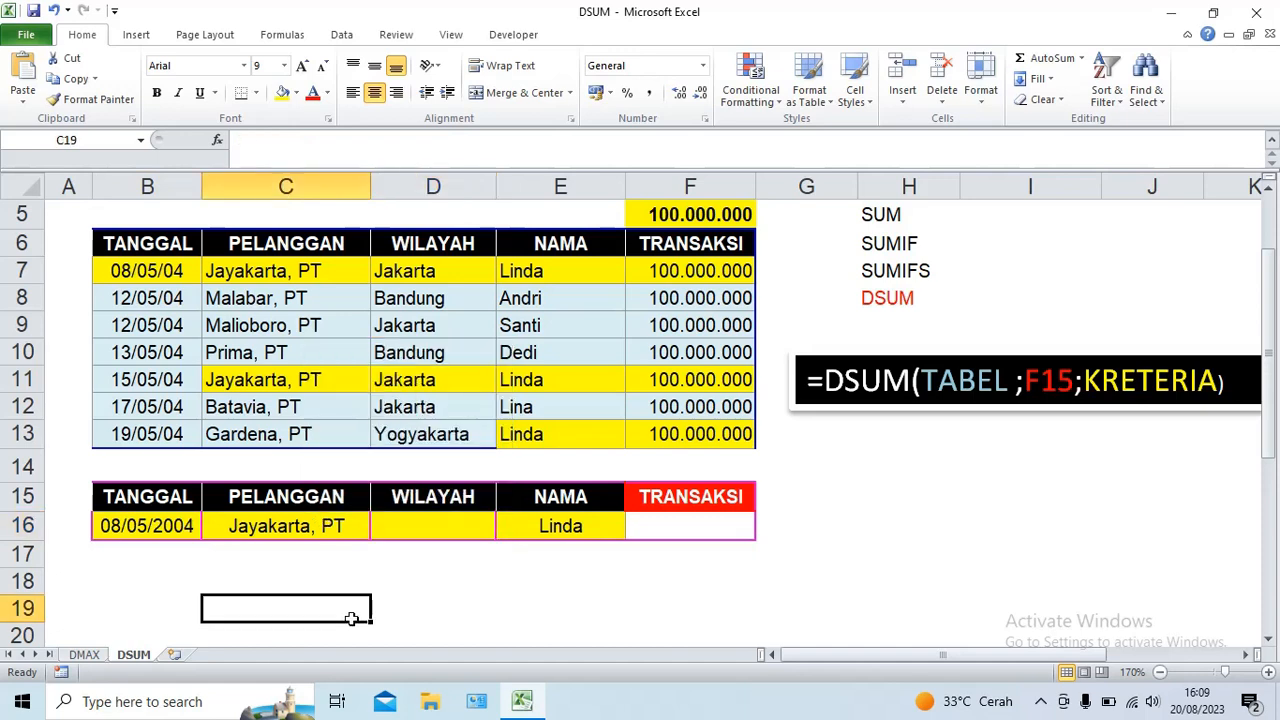
- Set the PELANGGAN criterion in C16 to the blank option
click(344, 540)
click(375, 537)
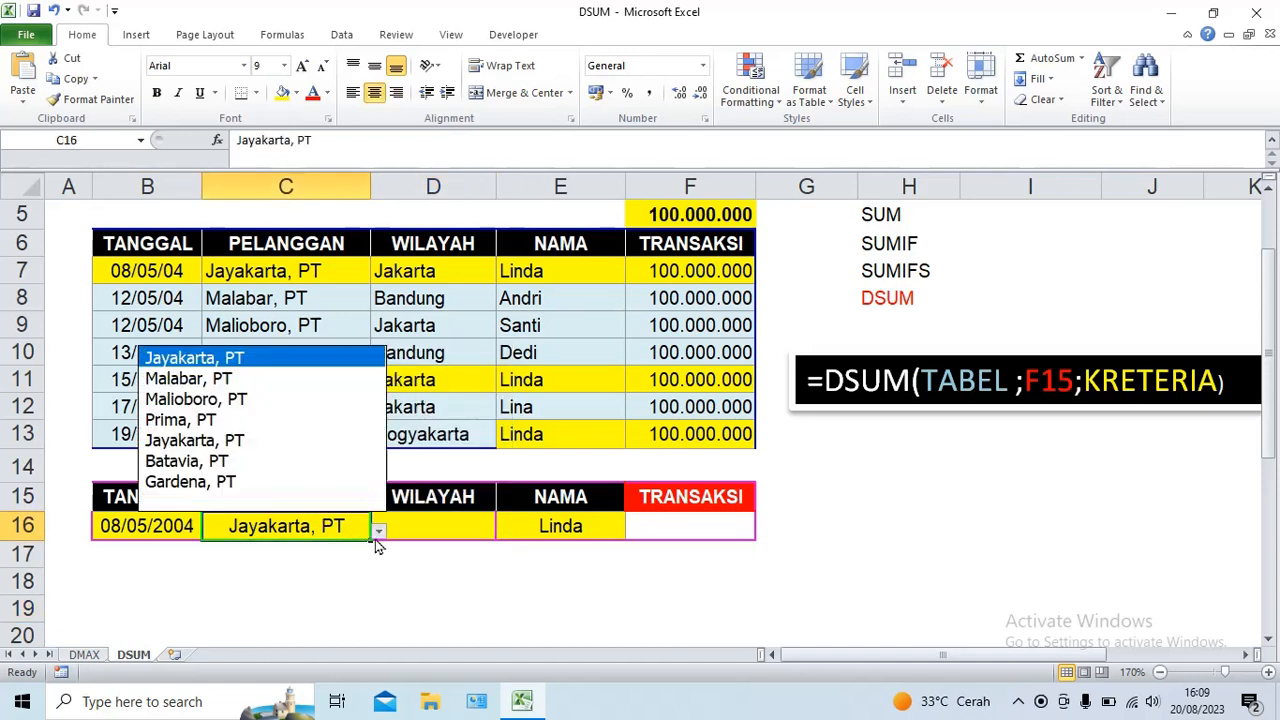
click(144, 508)
click(152, 590)
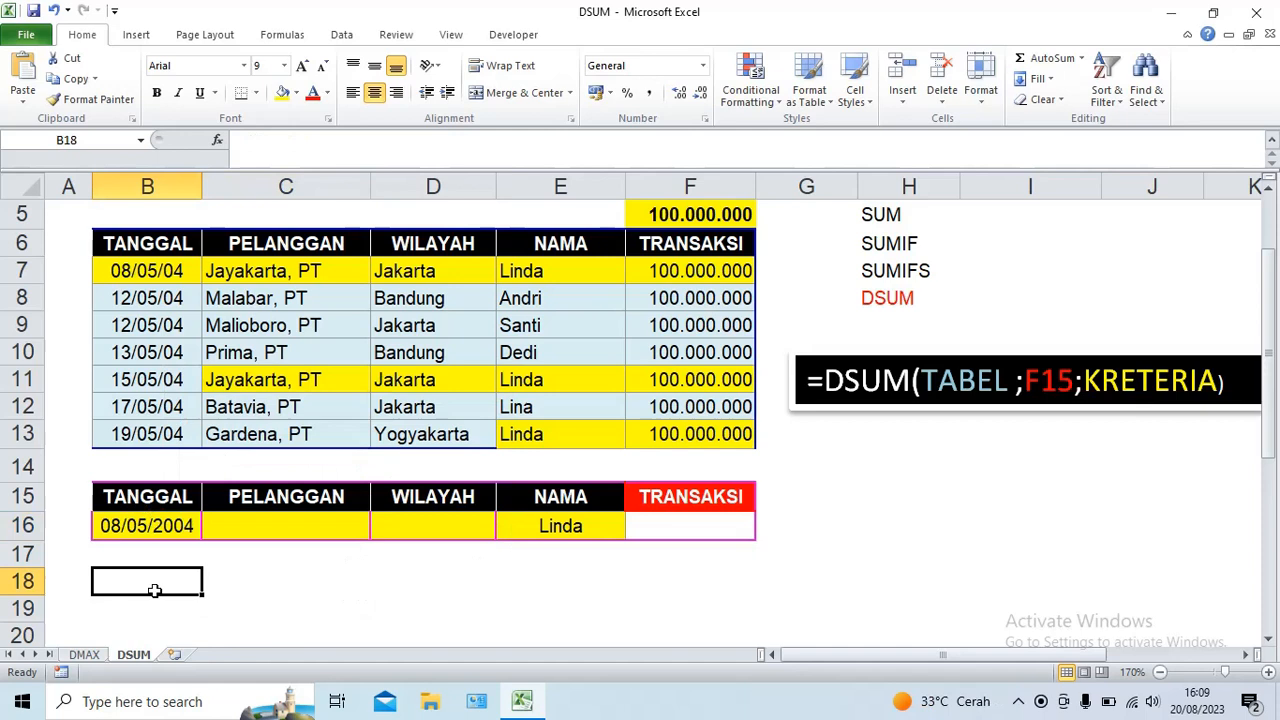
- Set the TANGGAL criterion in B16 to the blank option so only the NAMA criterion remains
click(166, 533)
click(212, 535)
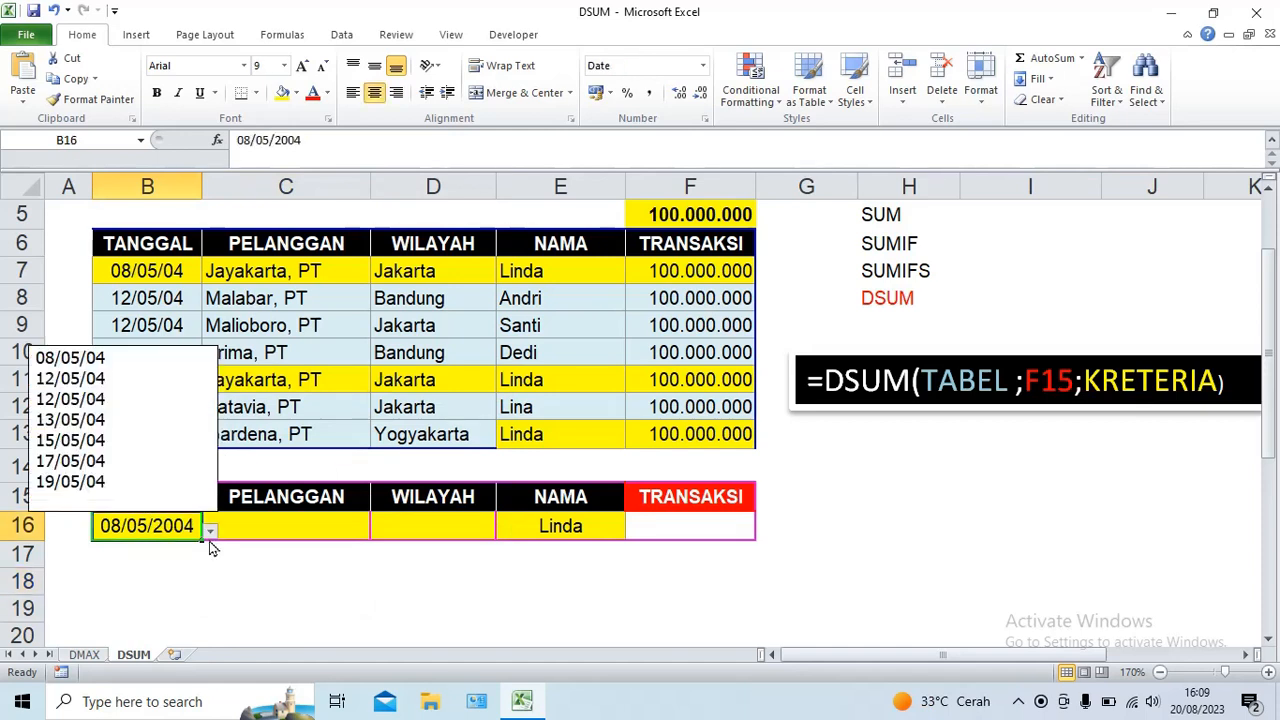
click(74, 503)
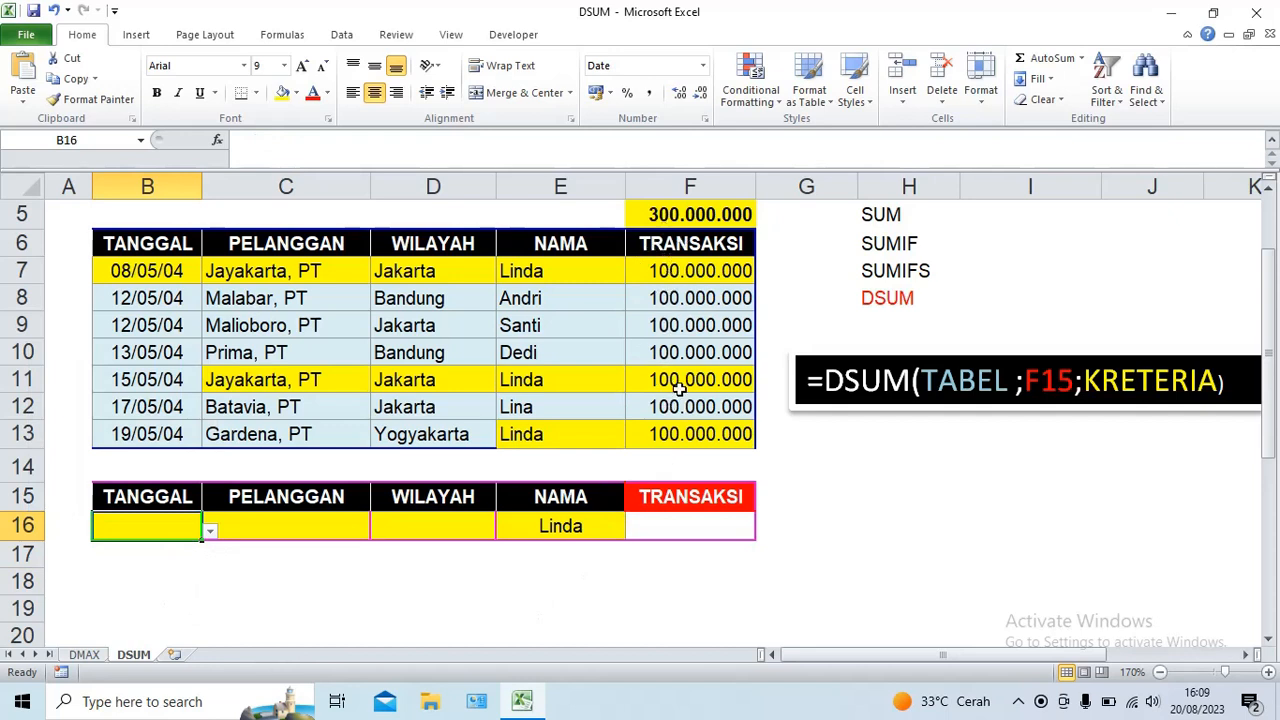
click(866, 559)
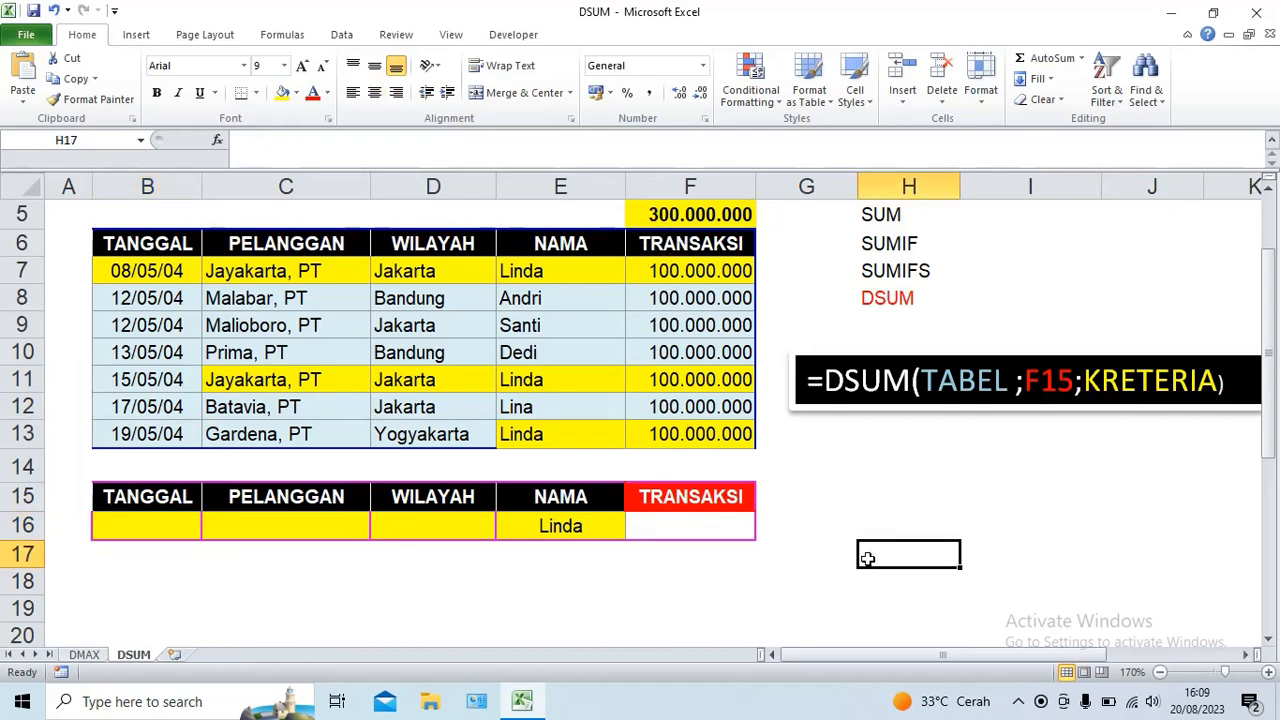
- Insert a new column before the WILAYAH column, between PELANGGAN and WILAYAH
scroll(857, 549, up, 1)
scroll(296, 330, up, 1)
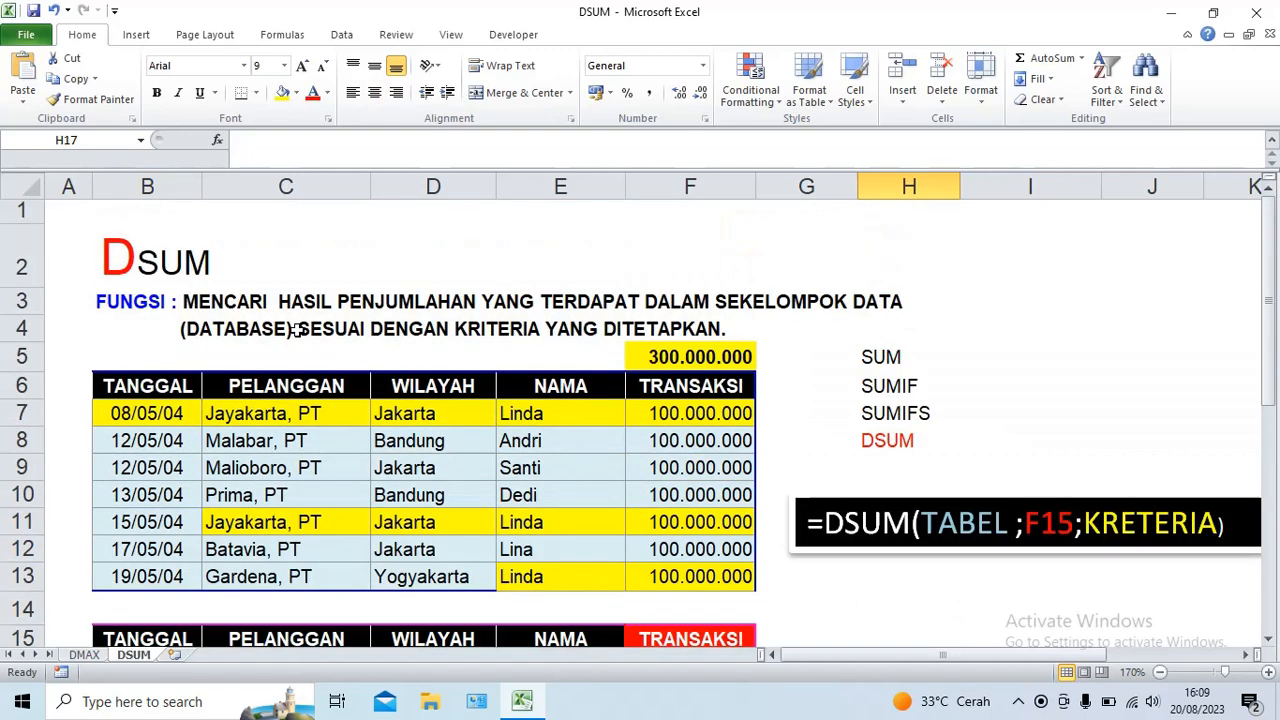
scroll(300, 330, down, 1)
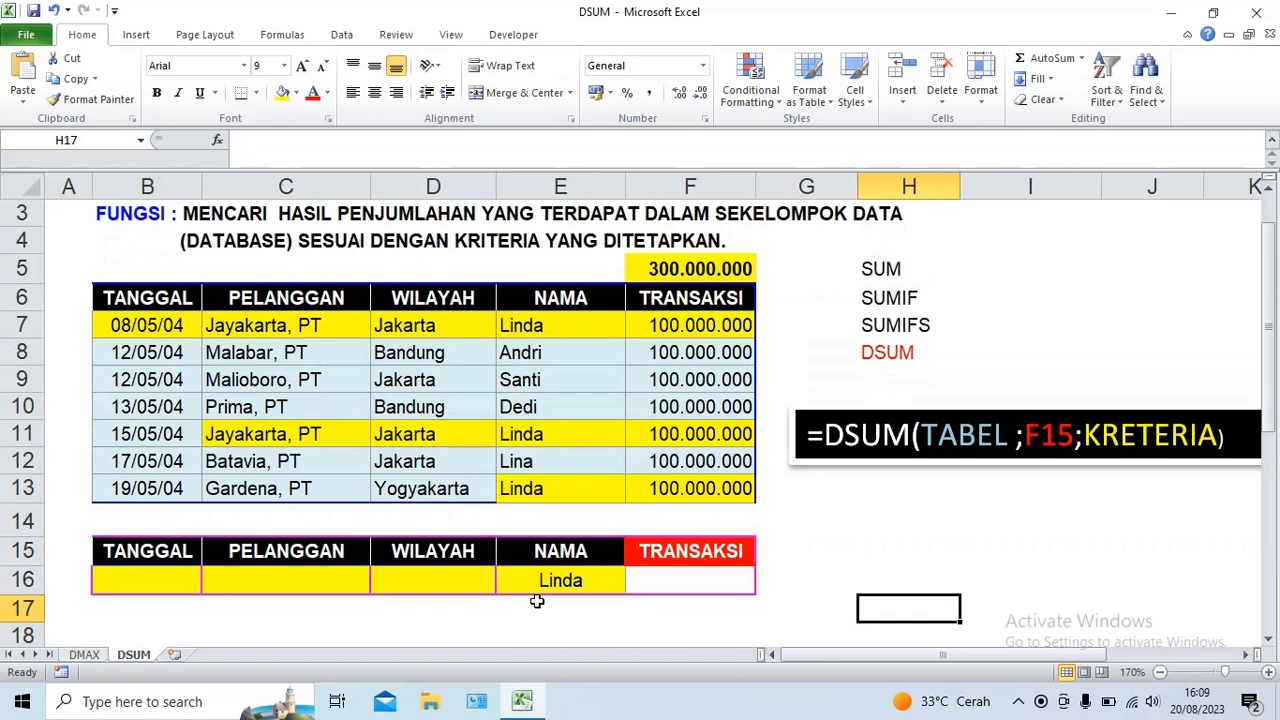
scroll(536, 556, up, 1)
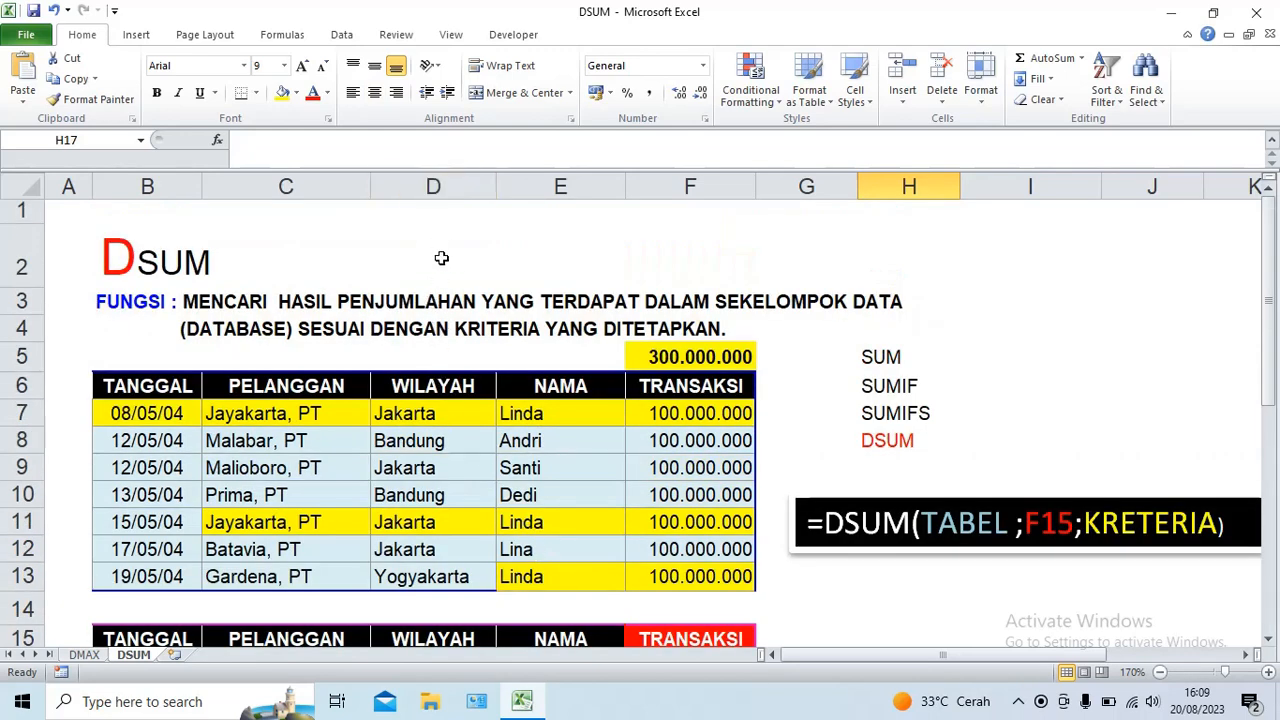
click(433, 188)
right_click(434, 192)
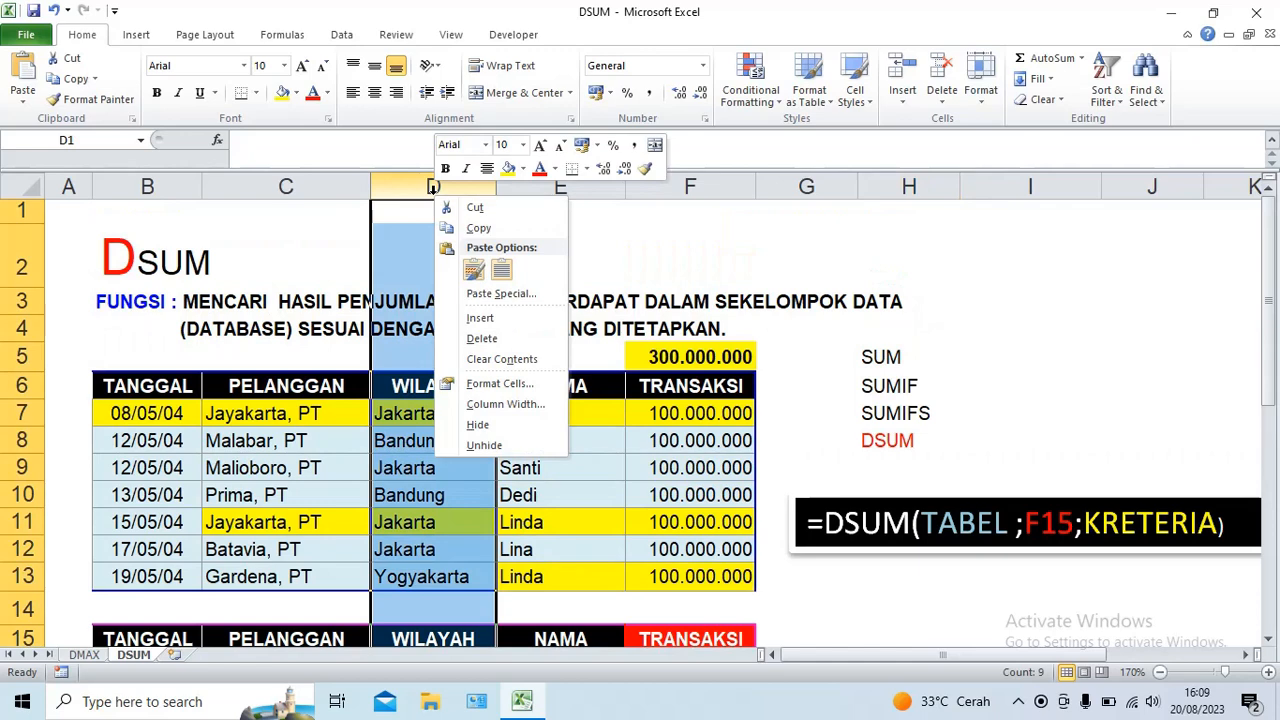
click(477, 318)
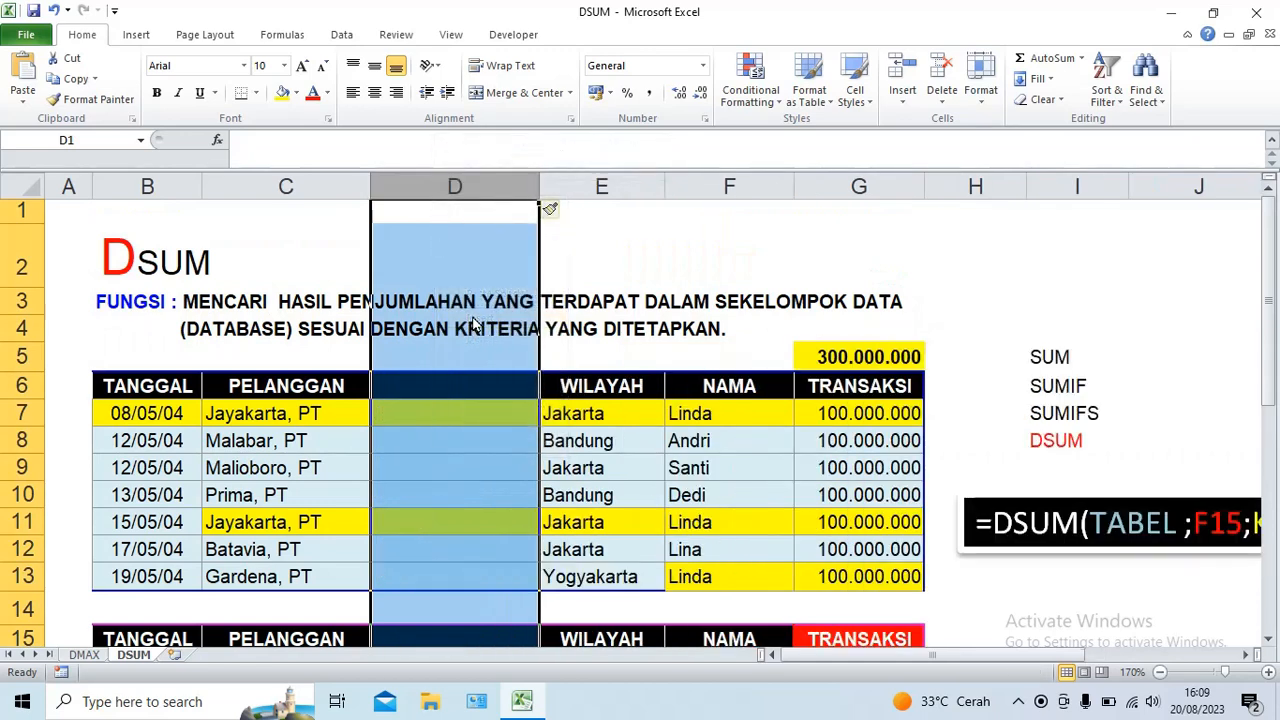
- Enter the heading KOTA in D6 of the new column in the data table
scroll(474, 323, down, 1)
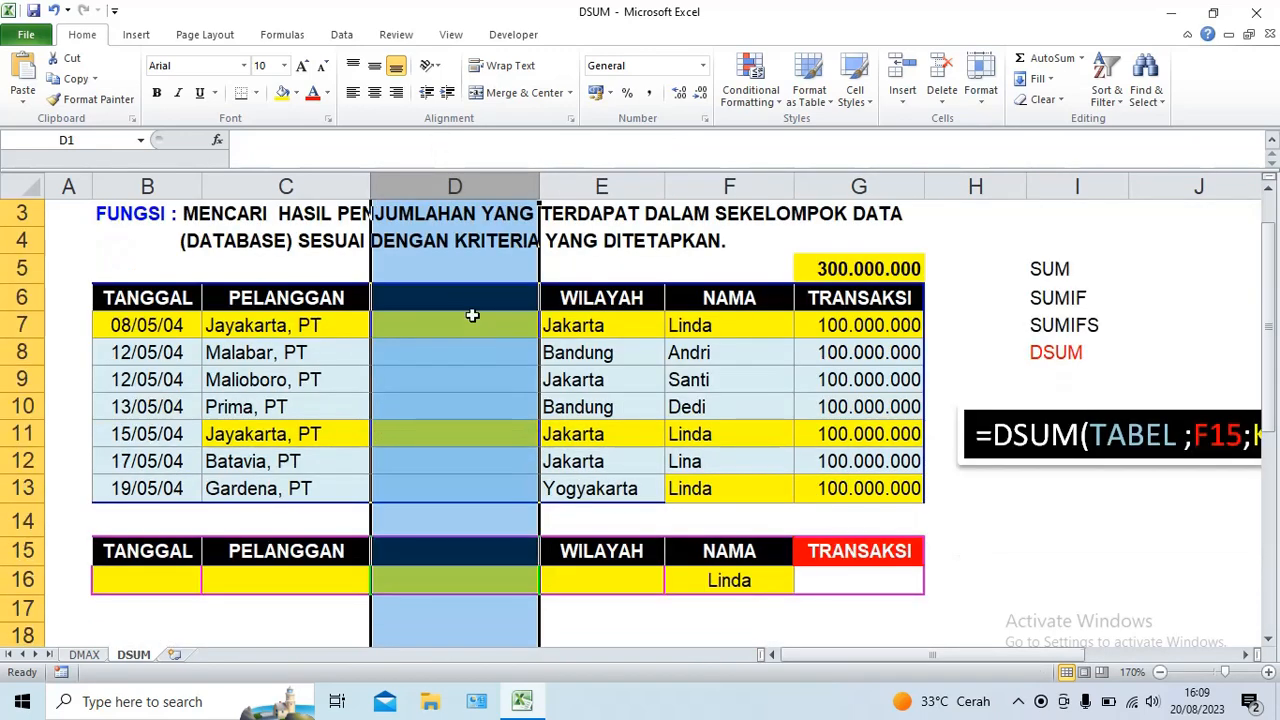
click(423, 301)
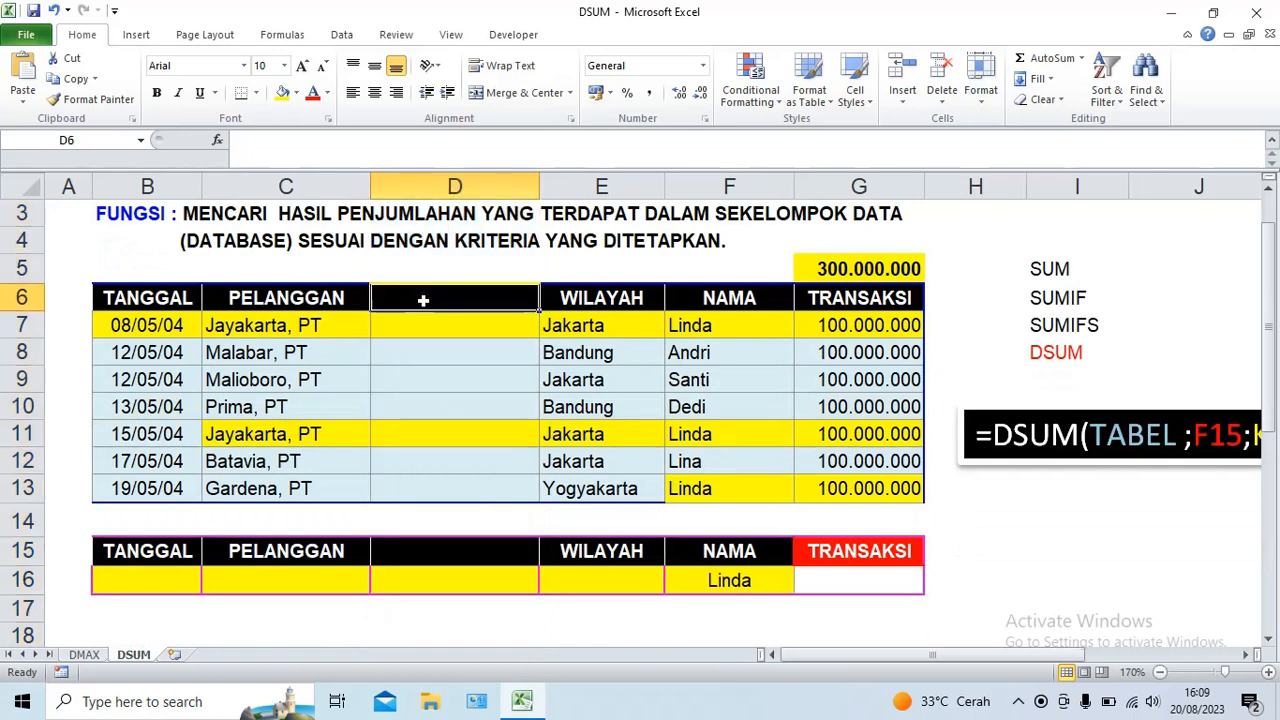
text(KOTA)
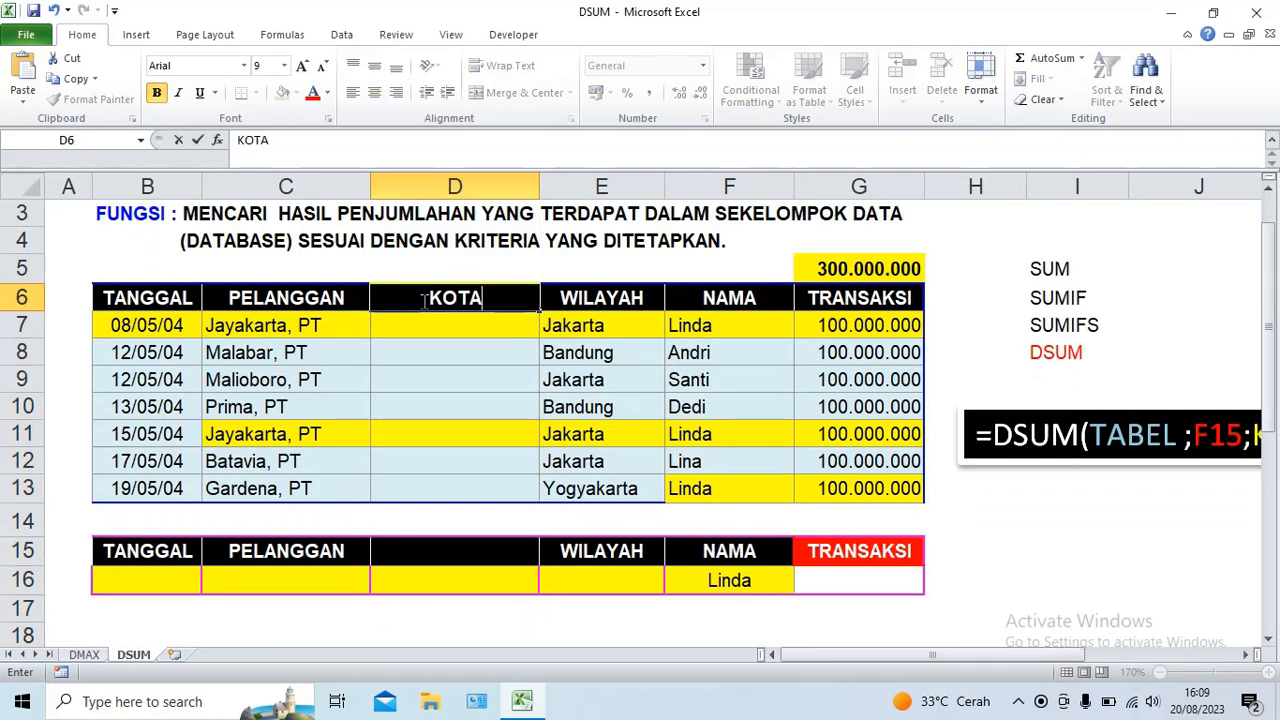
- Enter KOTA1 in D7 and extend the series down the KOTA column to KOTA7 in D13
click(436, 318)
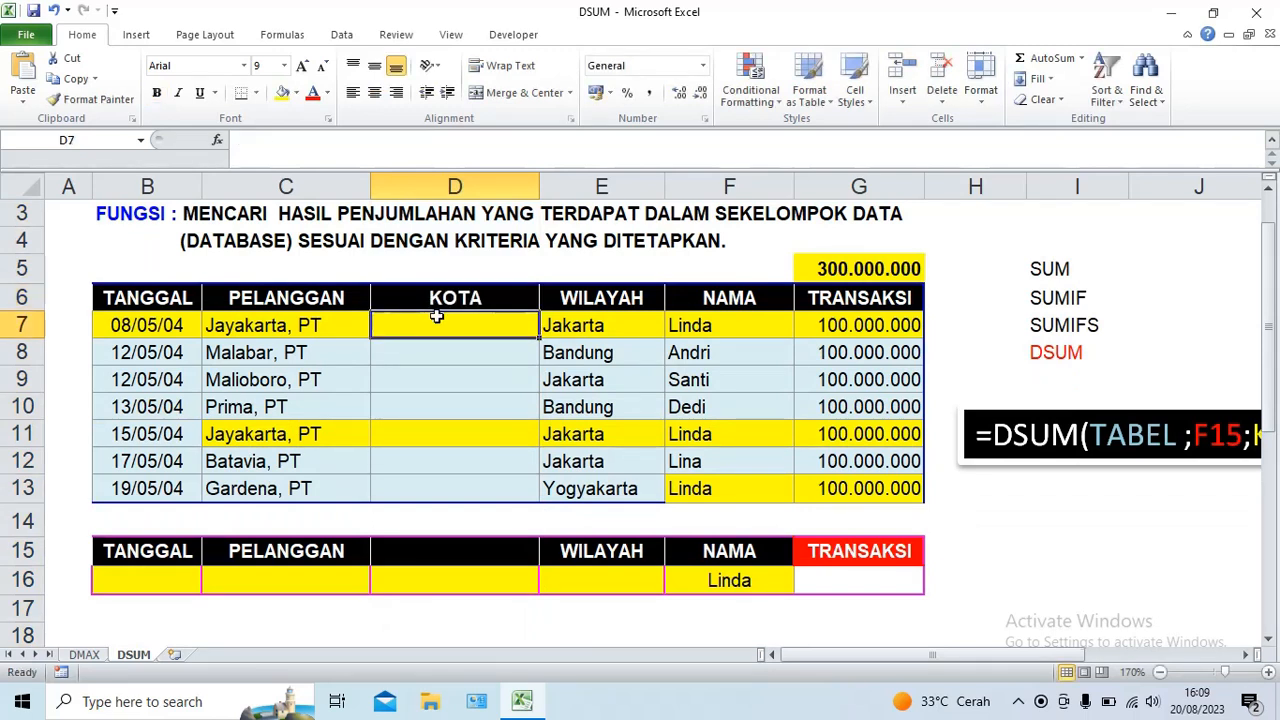
text(KOTAQ)
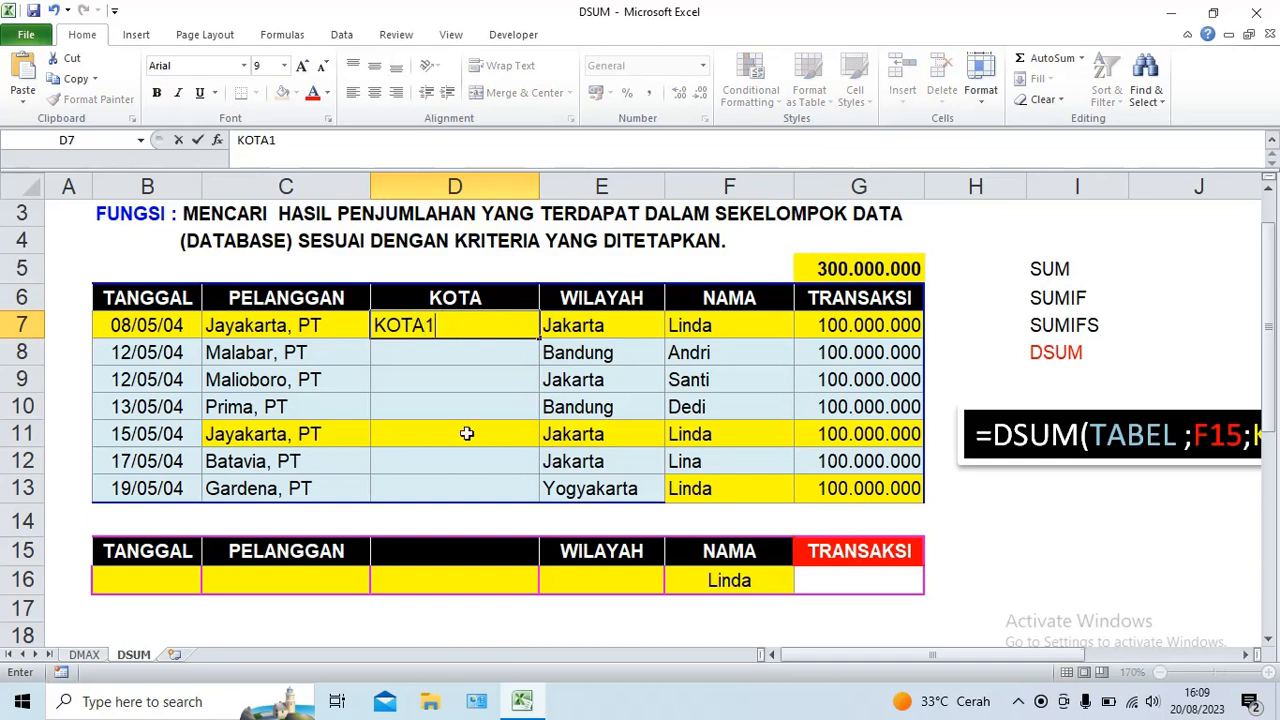
key(Return)
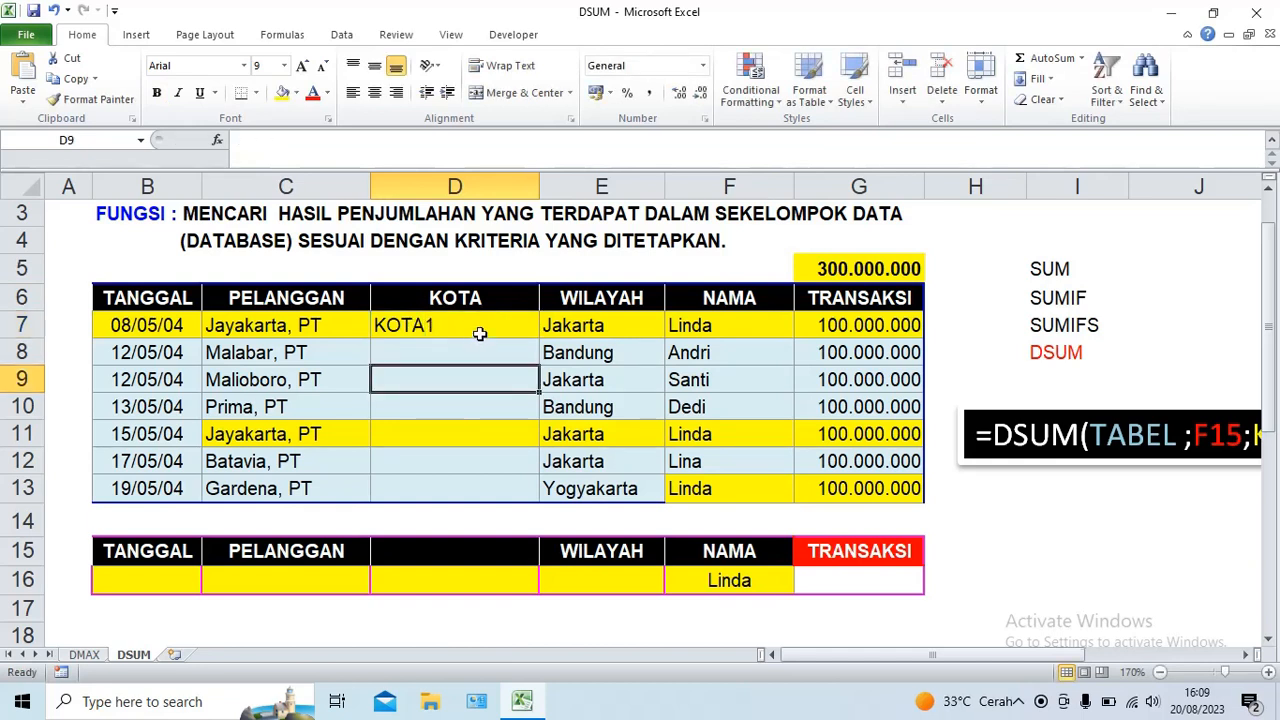
click(481, 330)
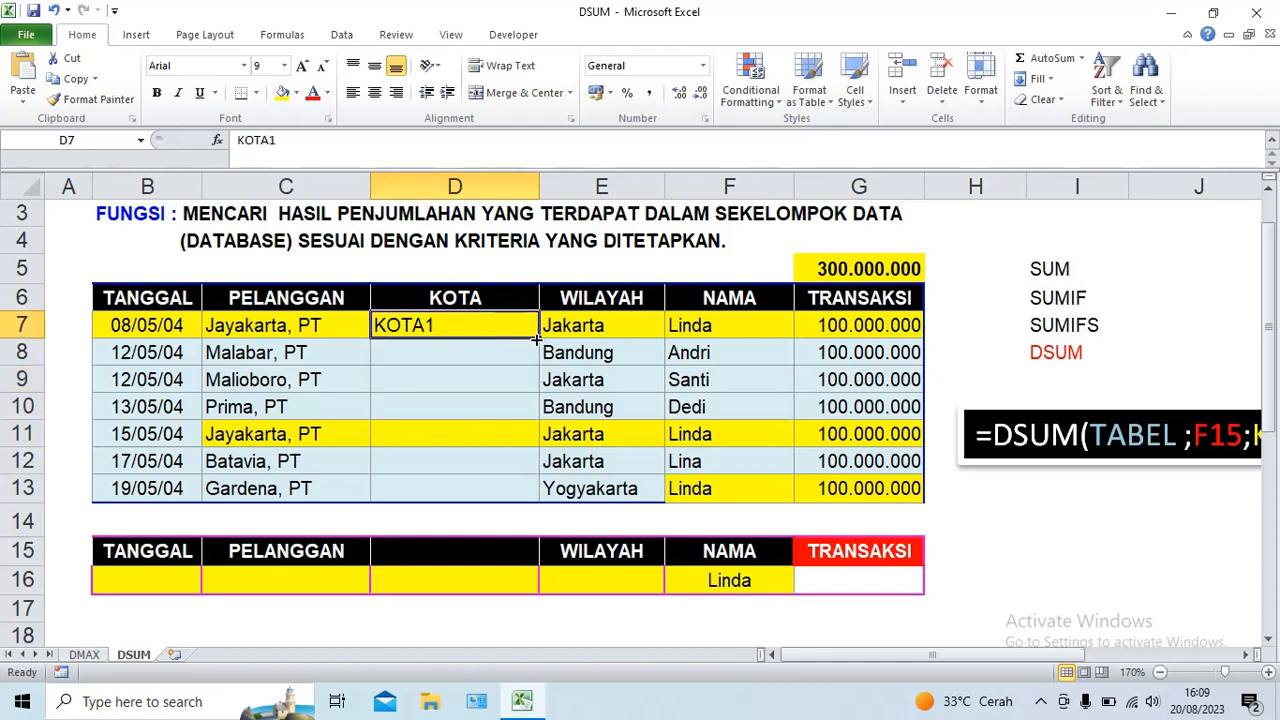
drag(536, 340, 520, 490)
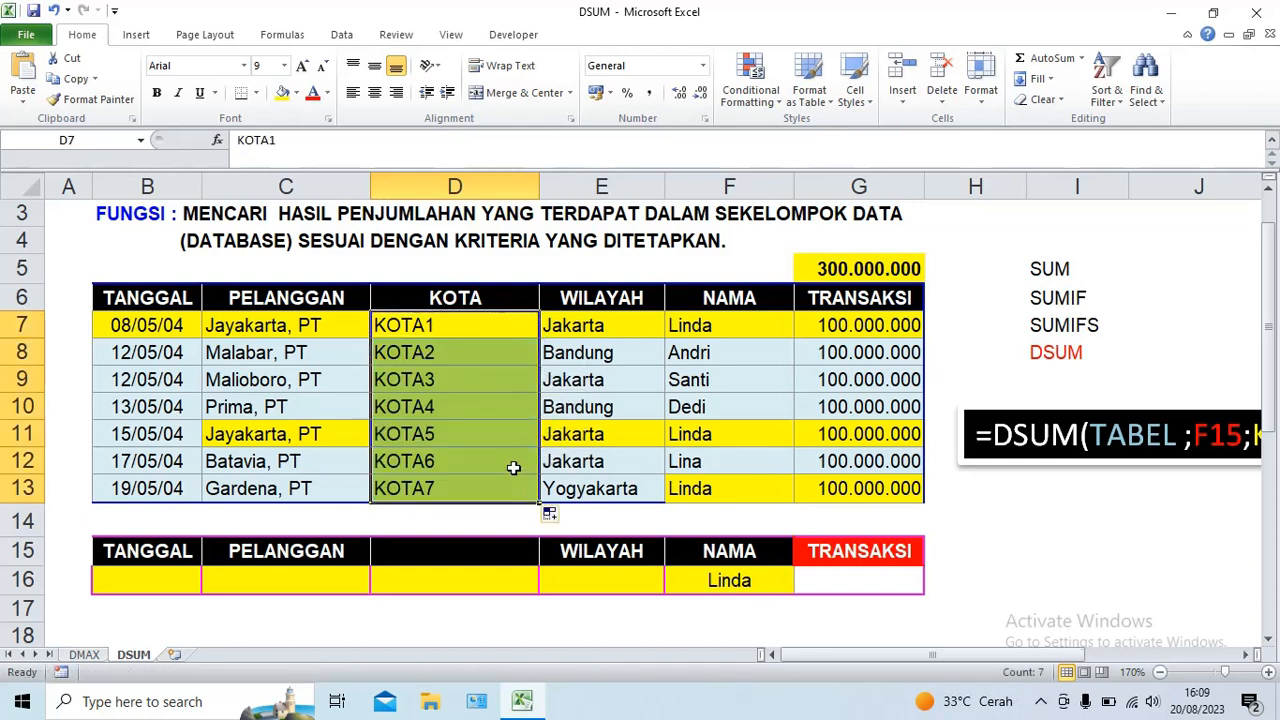
click(510, 461)
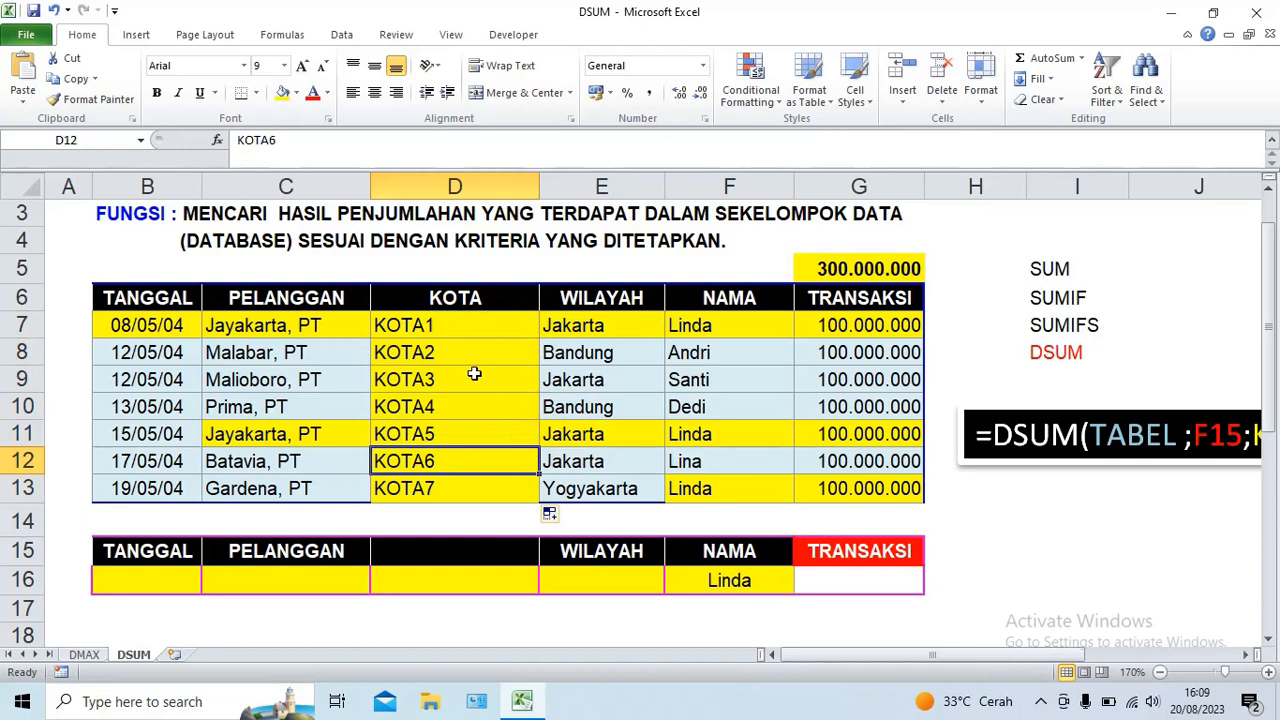
- Copy KOTA1 to KOTA3 from D7:D9 over the last three KOTA cells, D11:D13
drag(442, 323, 441, 370)
key(ctrl+c)
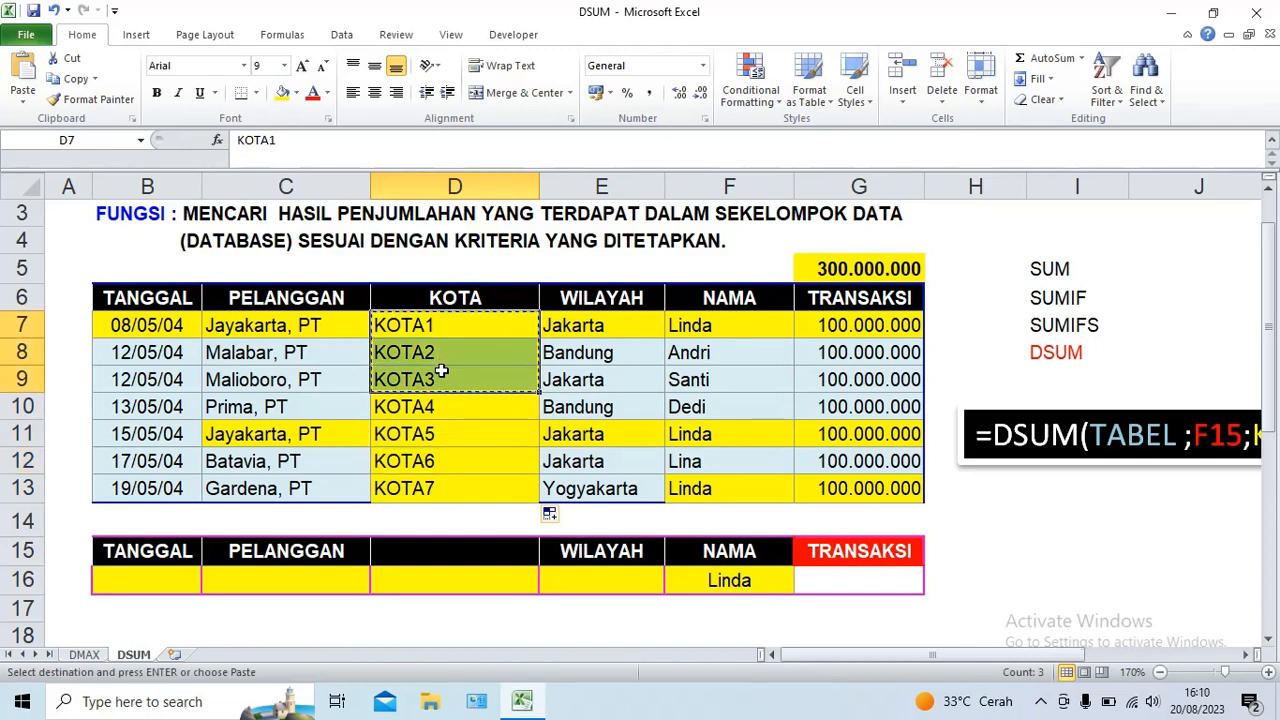
click(449, 437)
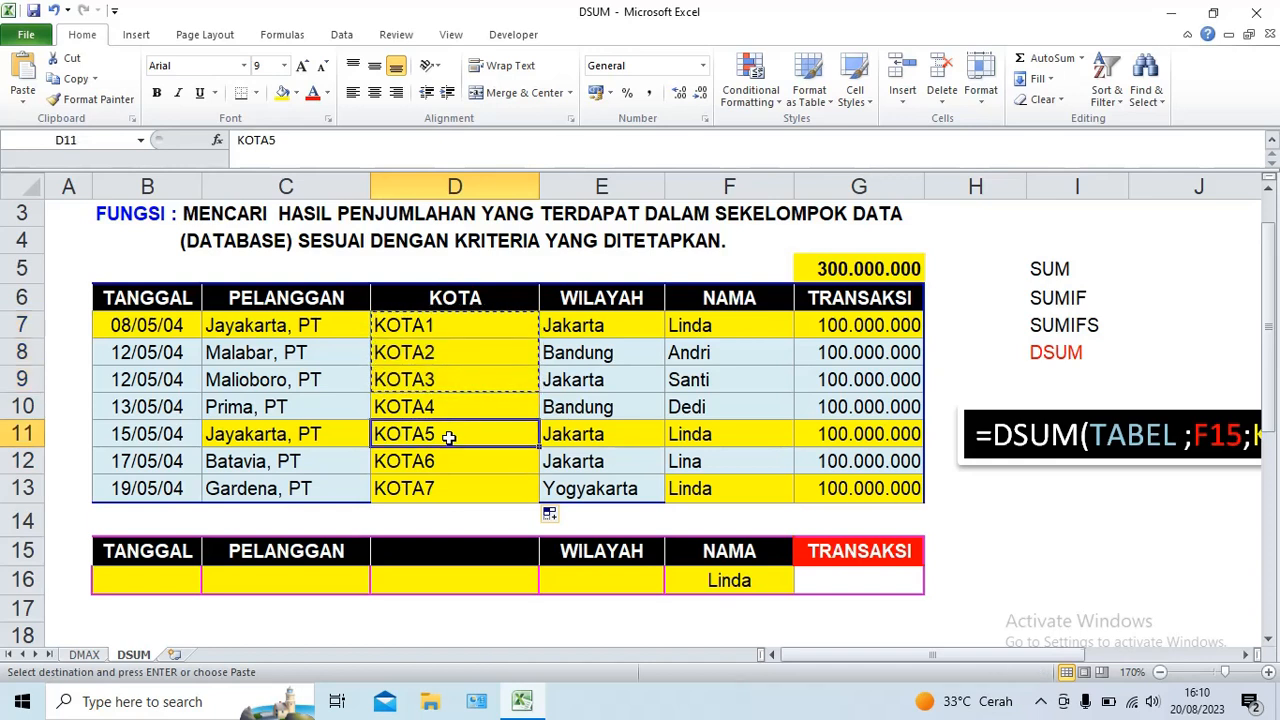
key(ctrl+v)
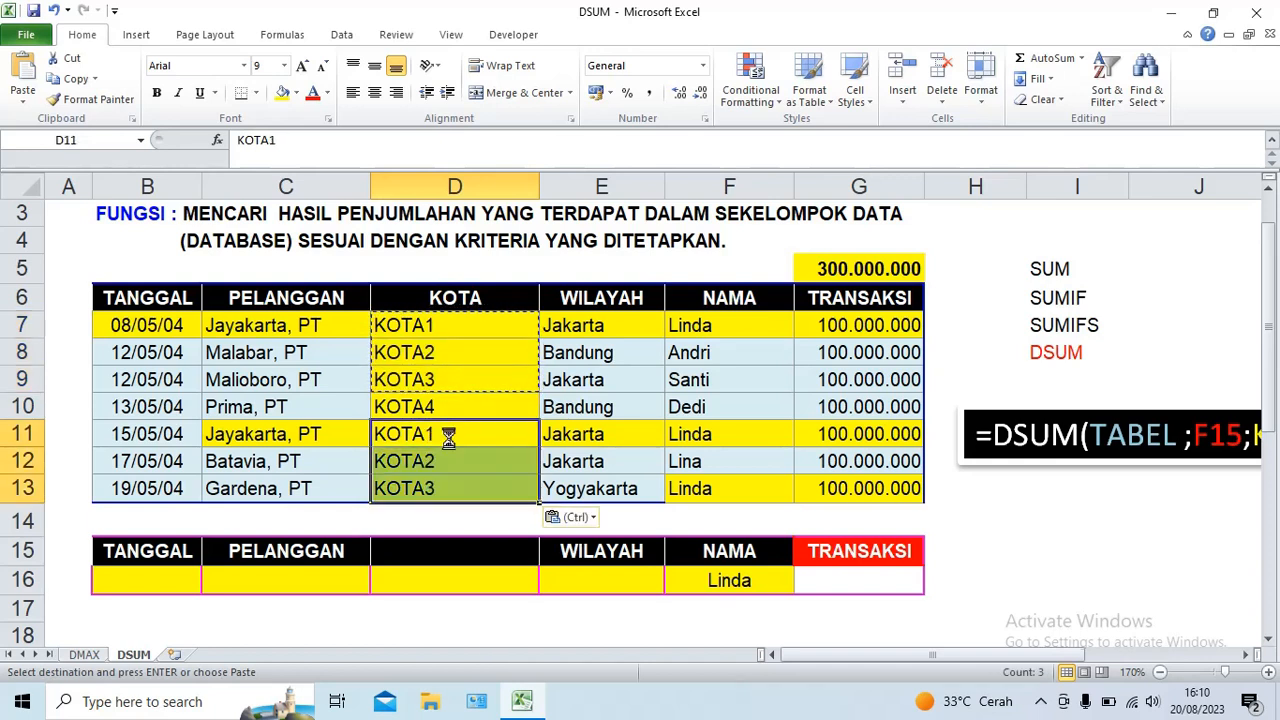
click(482, 579)
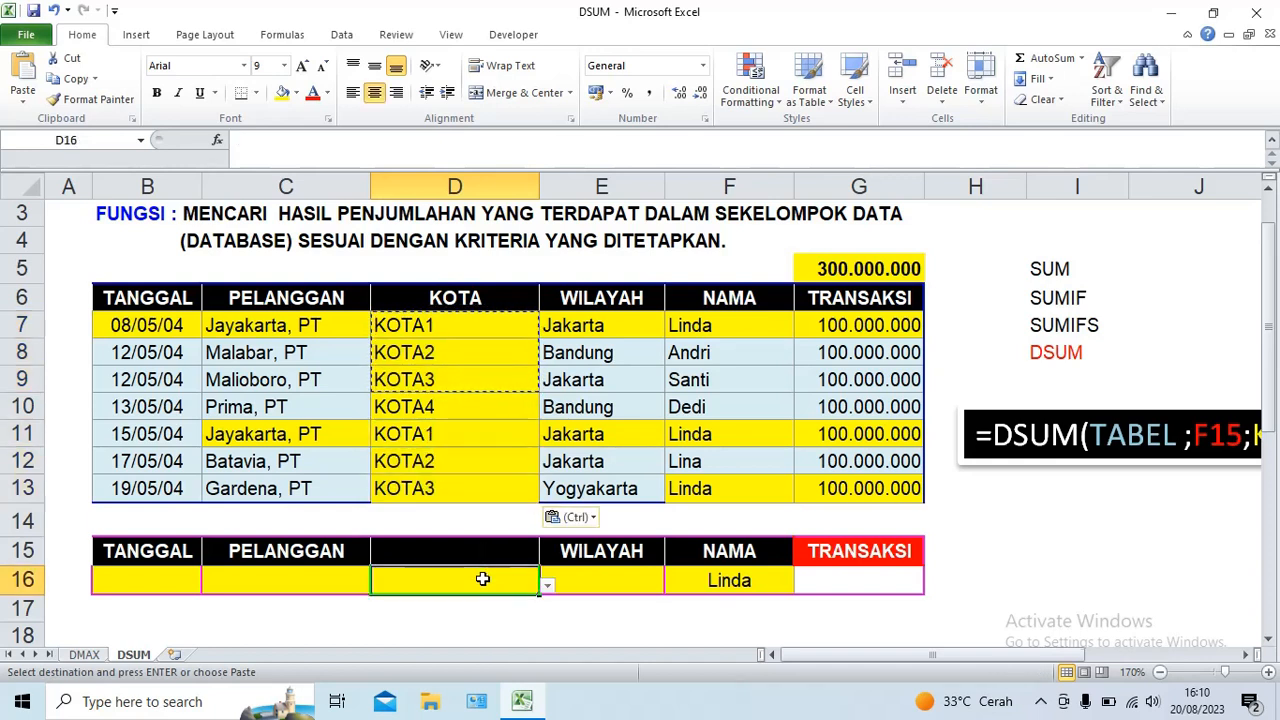
- Check the choices in the drop-down list of D16 against the KOTA values in the data table
click(547, 586)
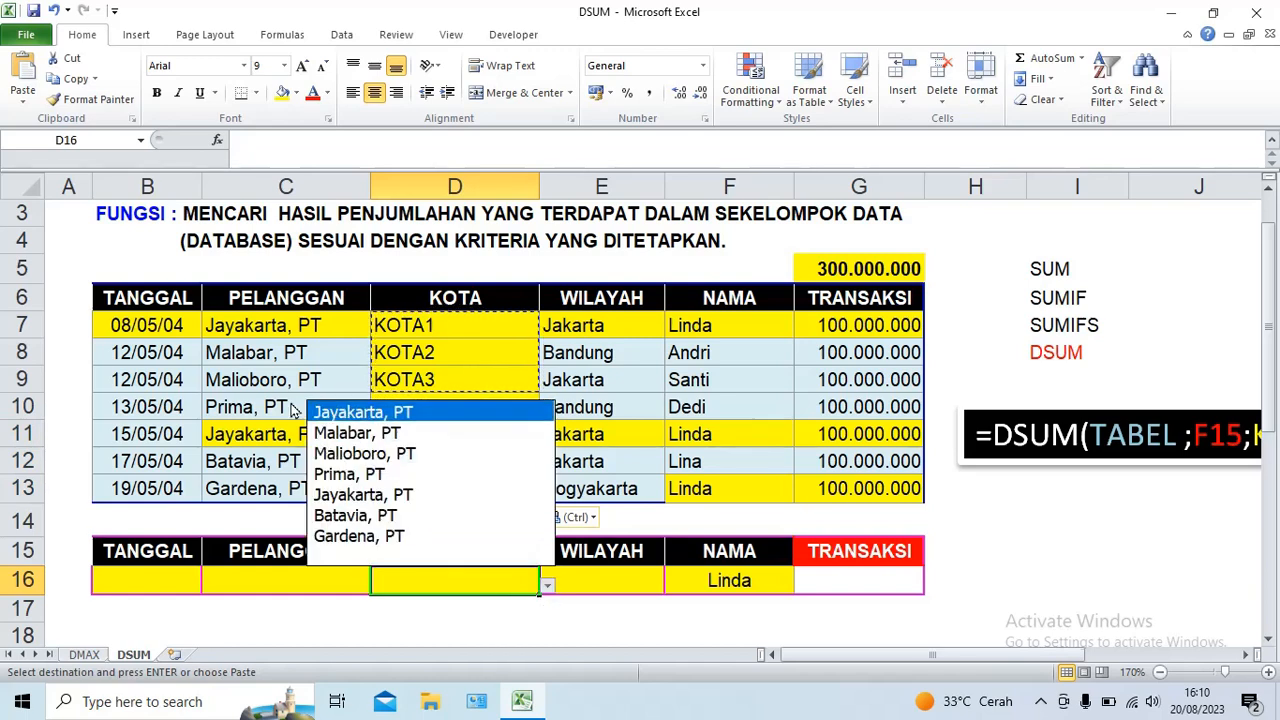
click(495, 638)
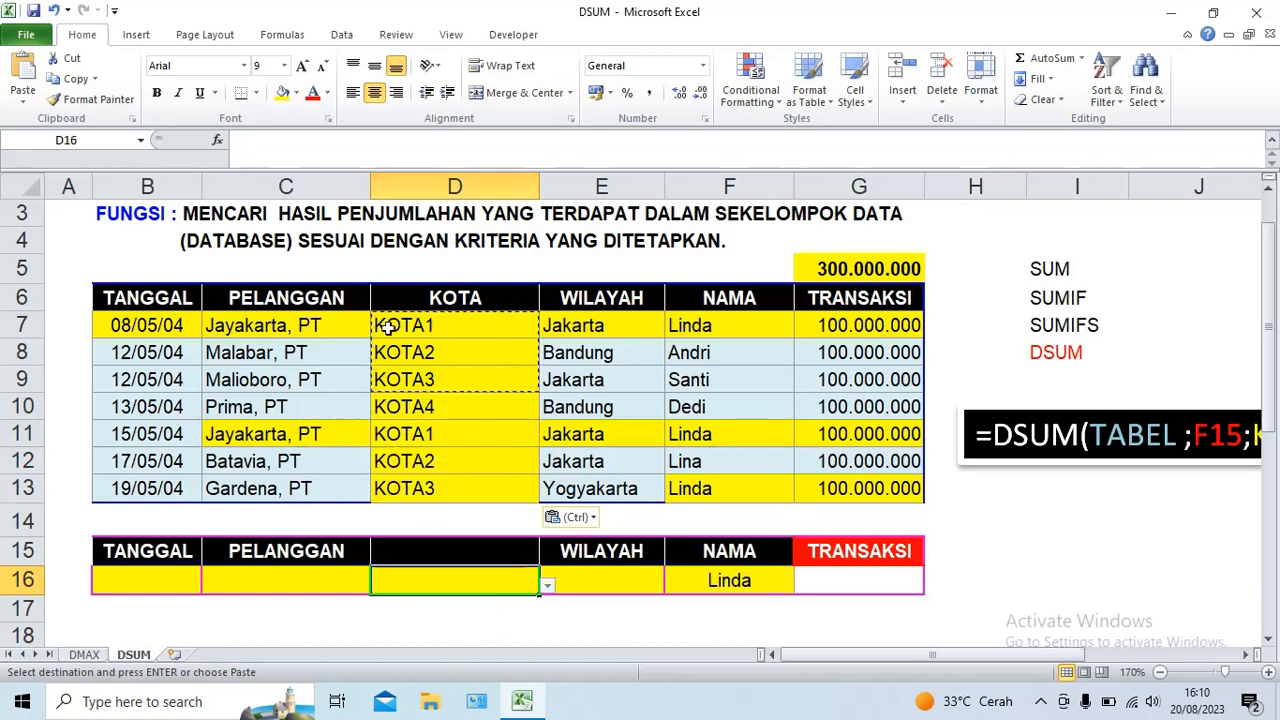
drag(389, 326, 420, 506)
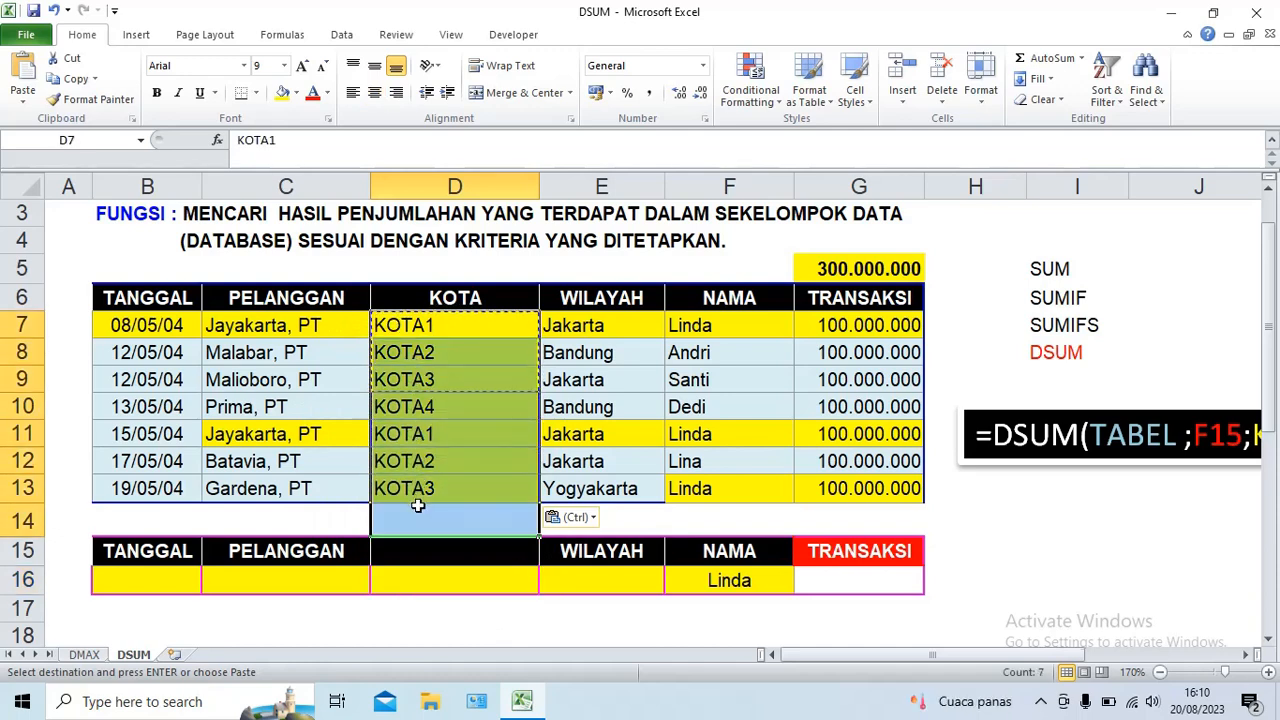
click(454, 573)
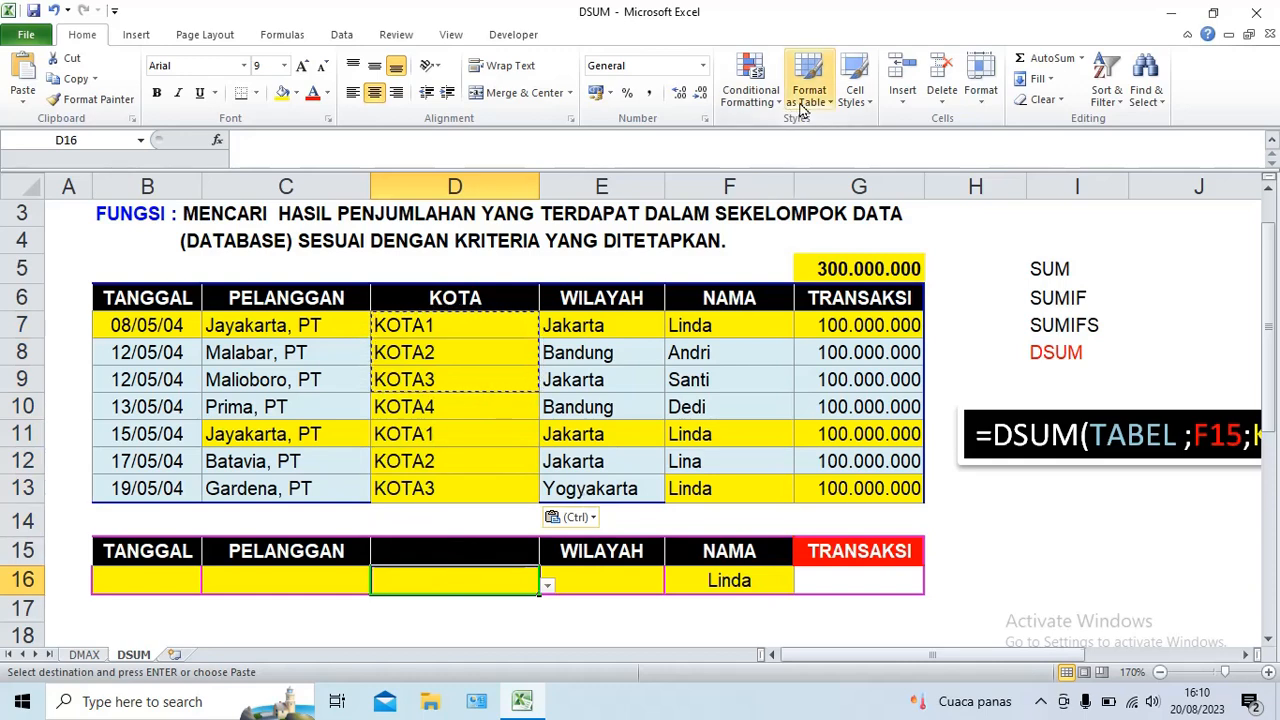
- Change the data validation list source of D16 to the KOTA range =$D$7:$D$14
click(285, 36)
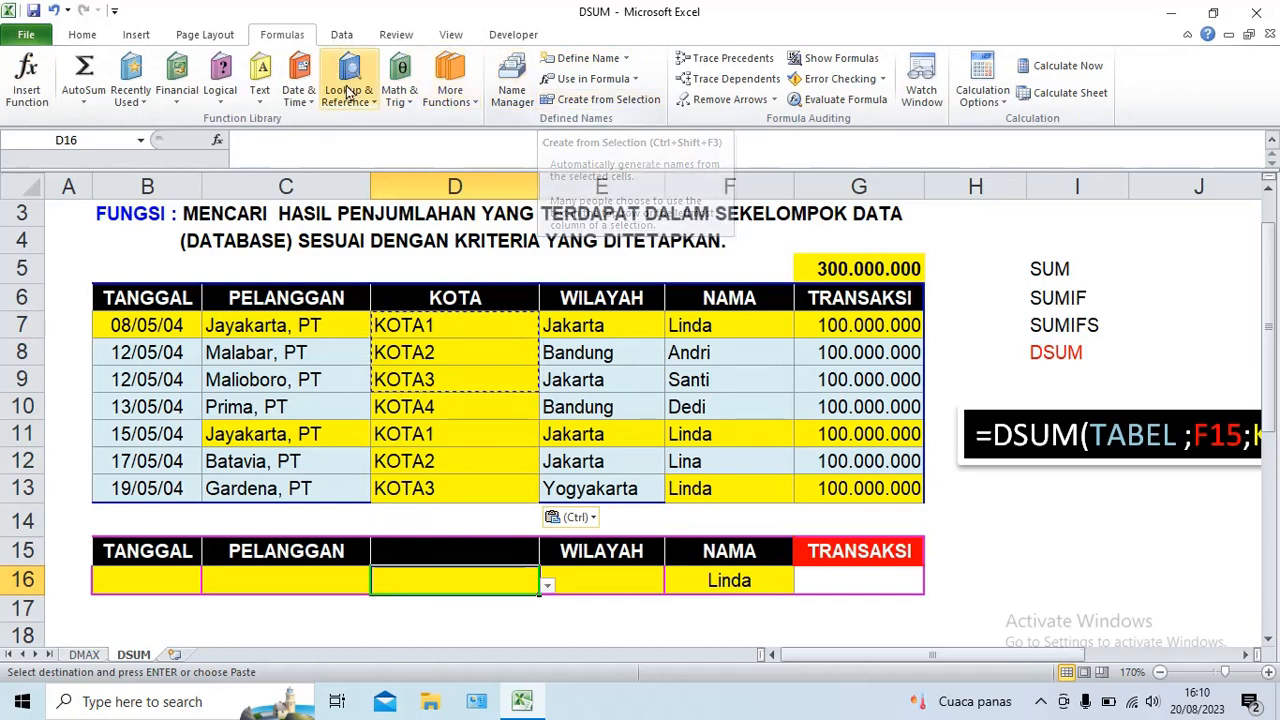
click(76, 40)
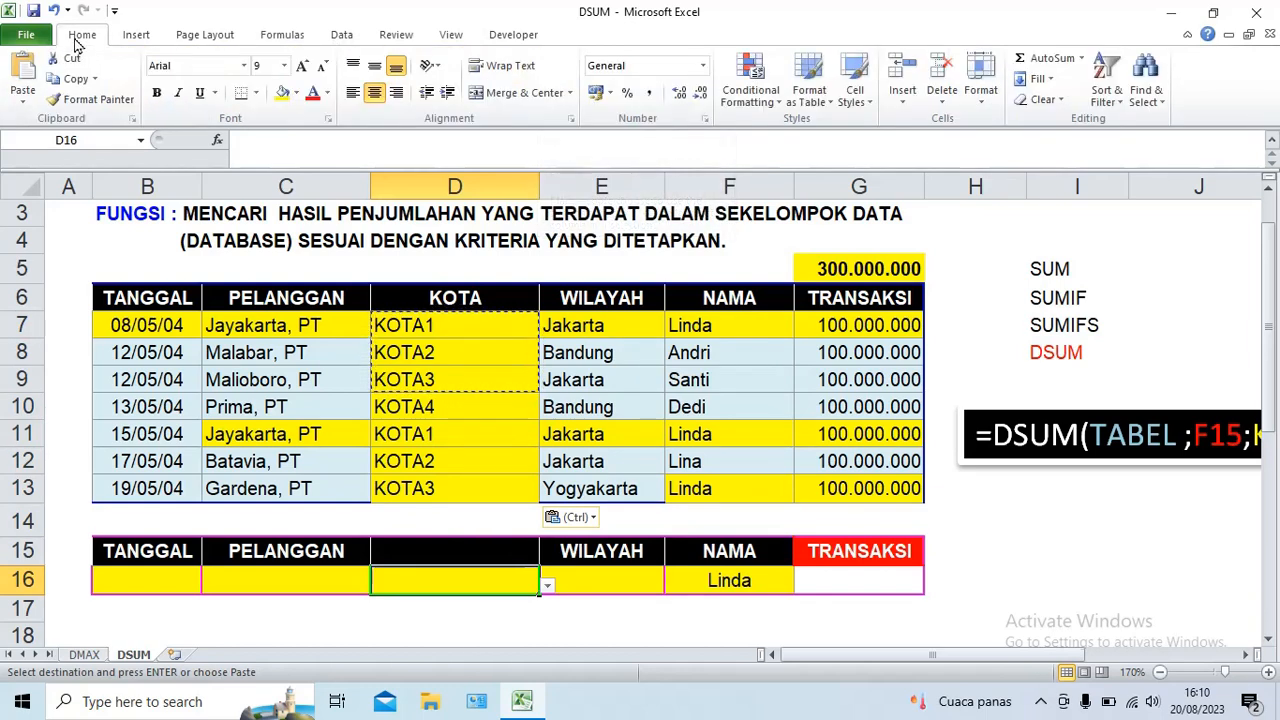
click(140, 38)
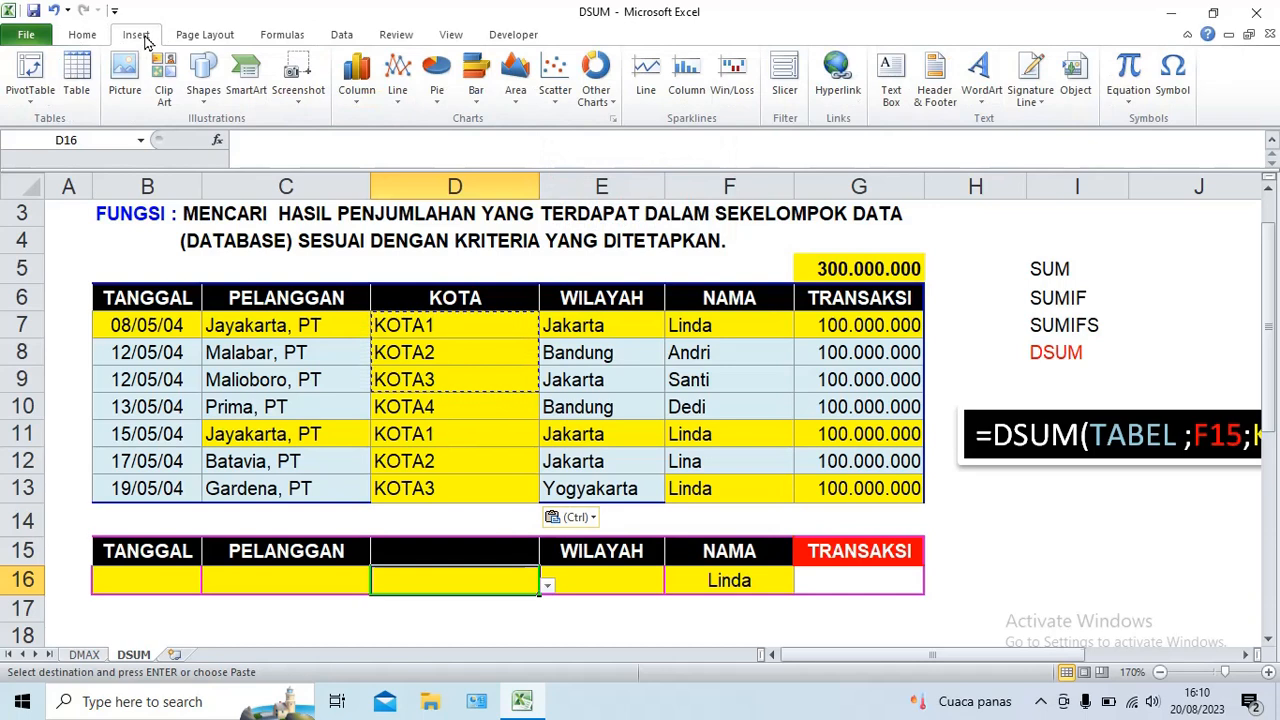
click(206, 40)
click(264, 42)
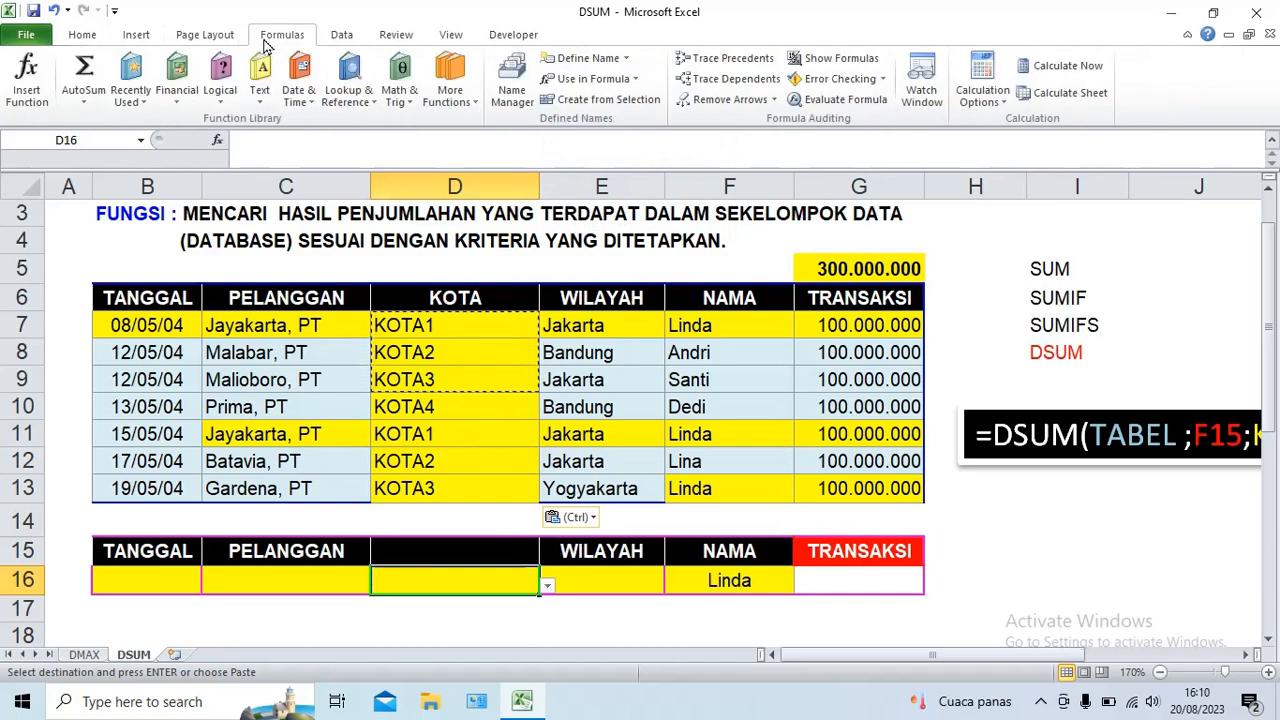
click(340, 36)
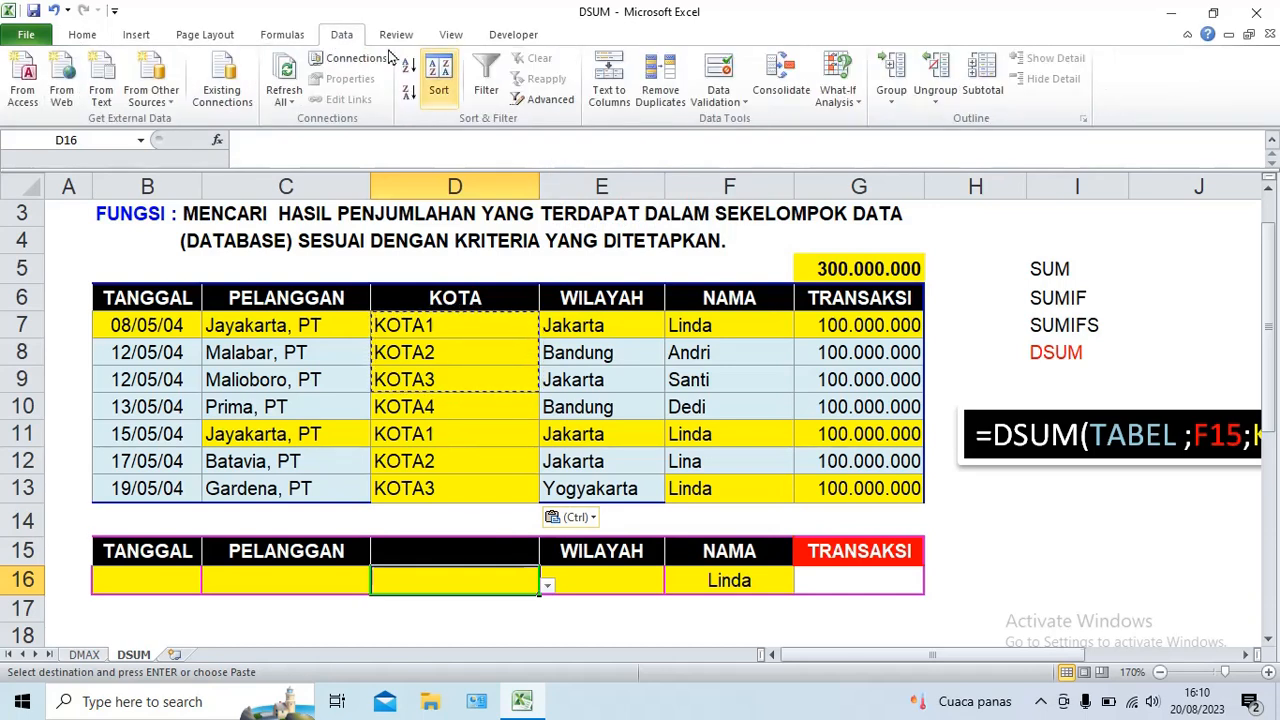
click(742, 101)
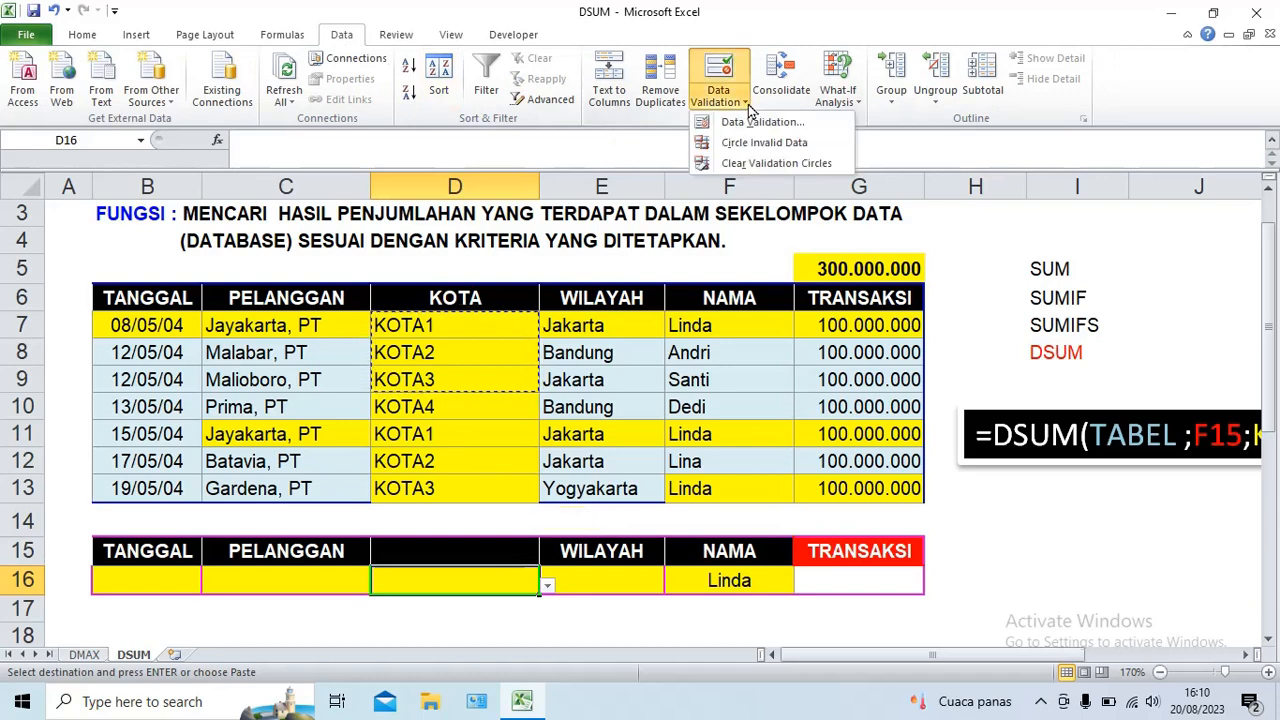
click(745, 124)
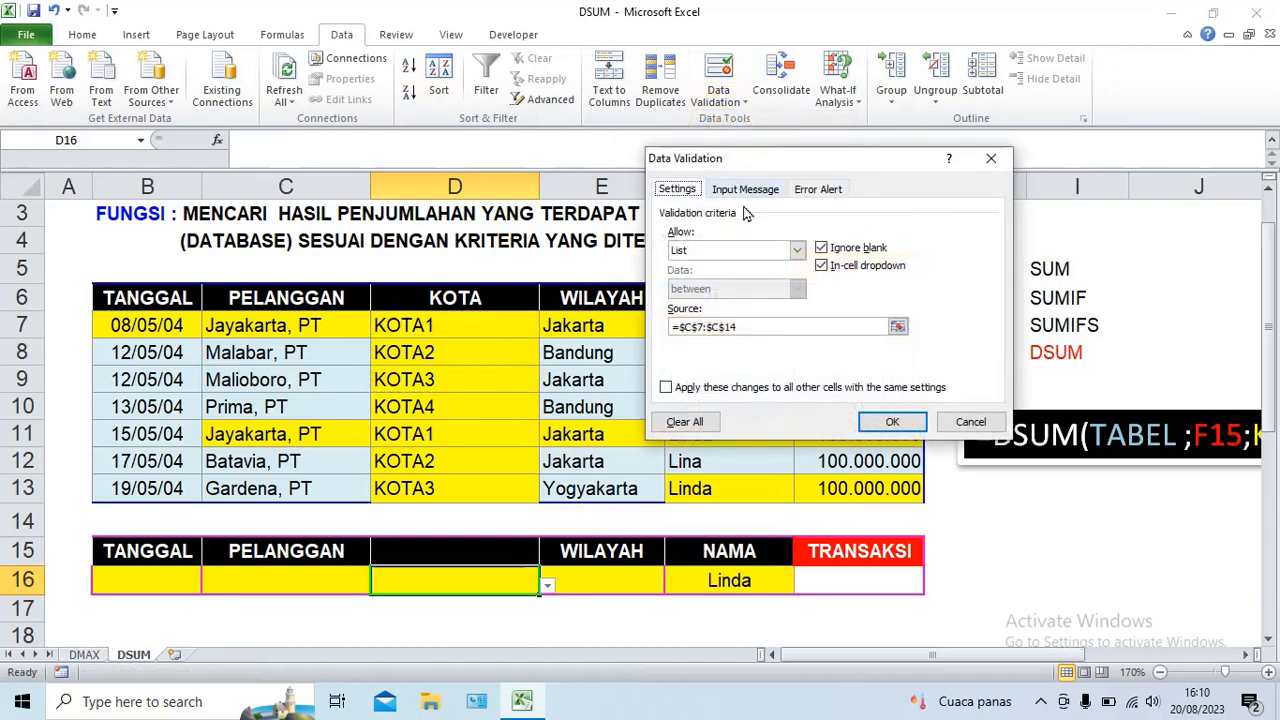
click(747, 326)
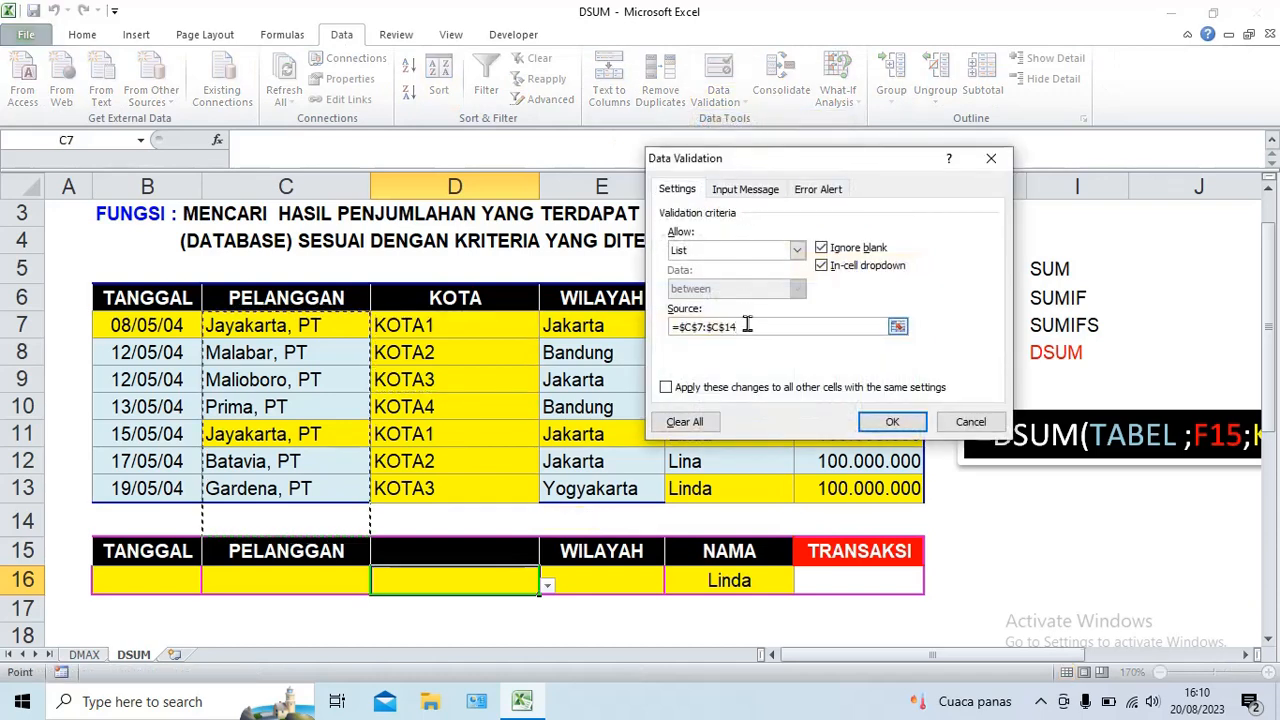
drag(747, 326, 637, 326)
key(BackSpace)
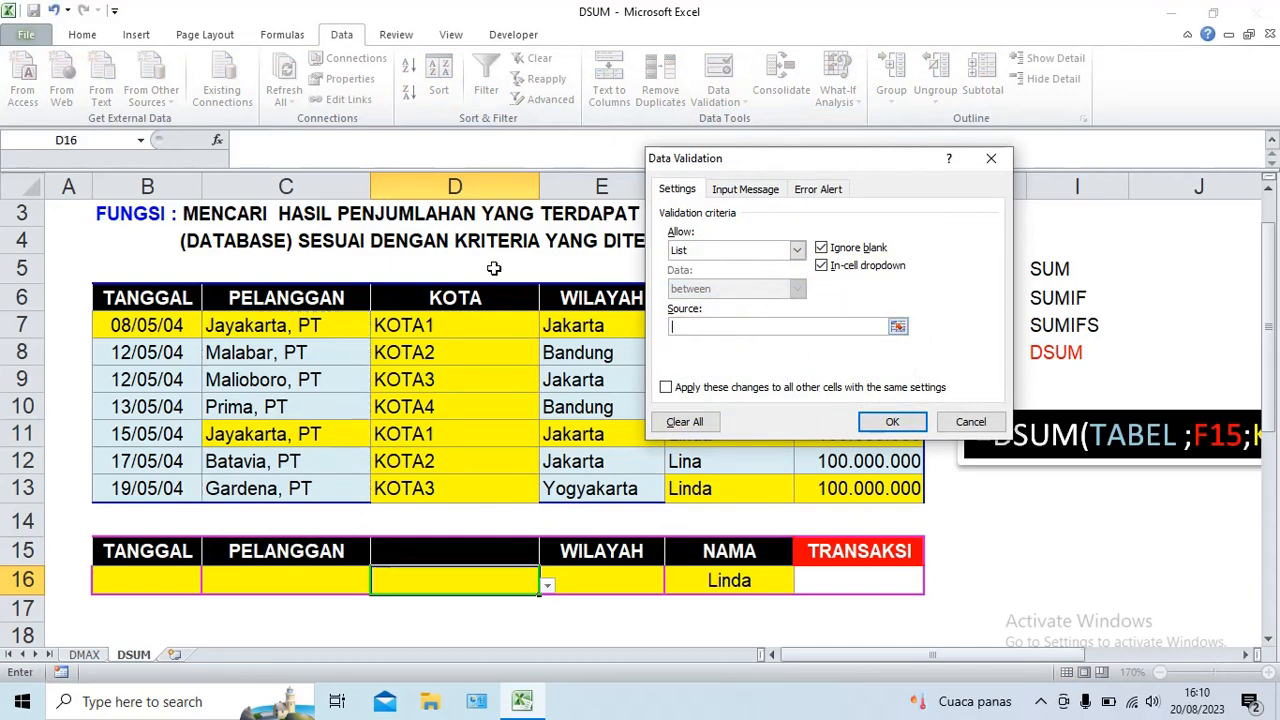
click(425, 322)
drag(425, 322, 410, 516)
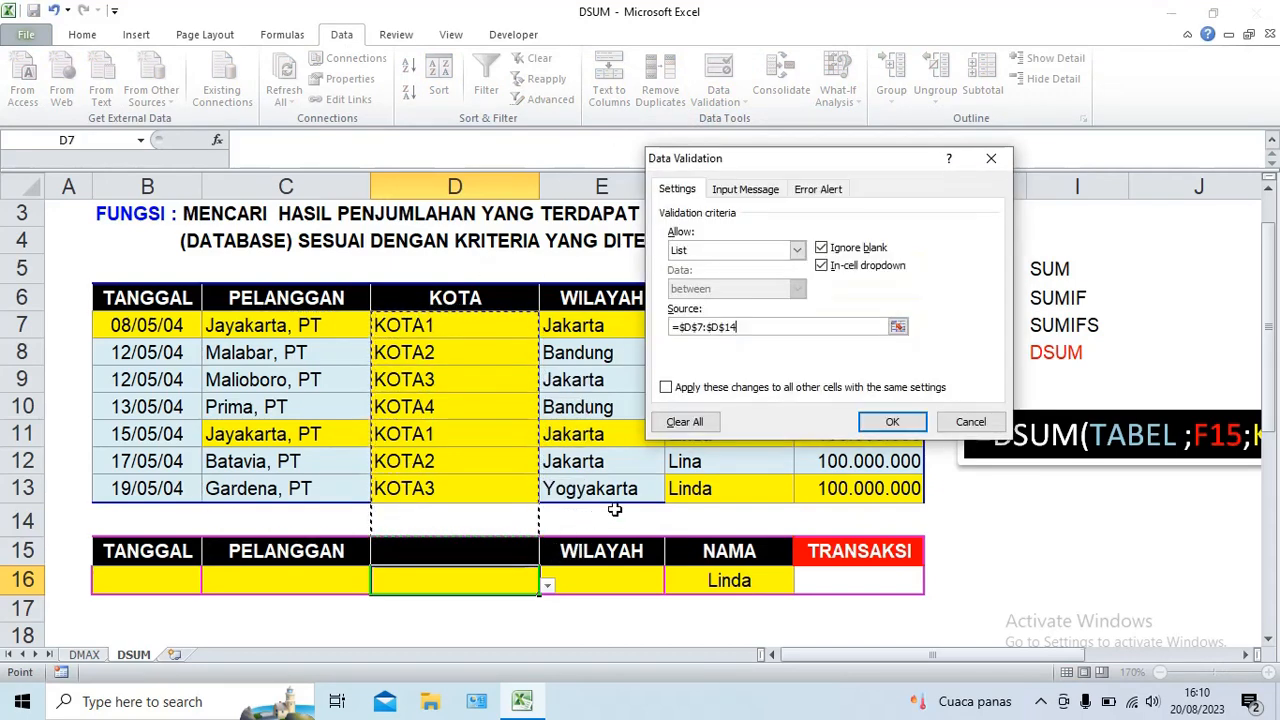
click(892, 423)
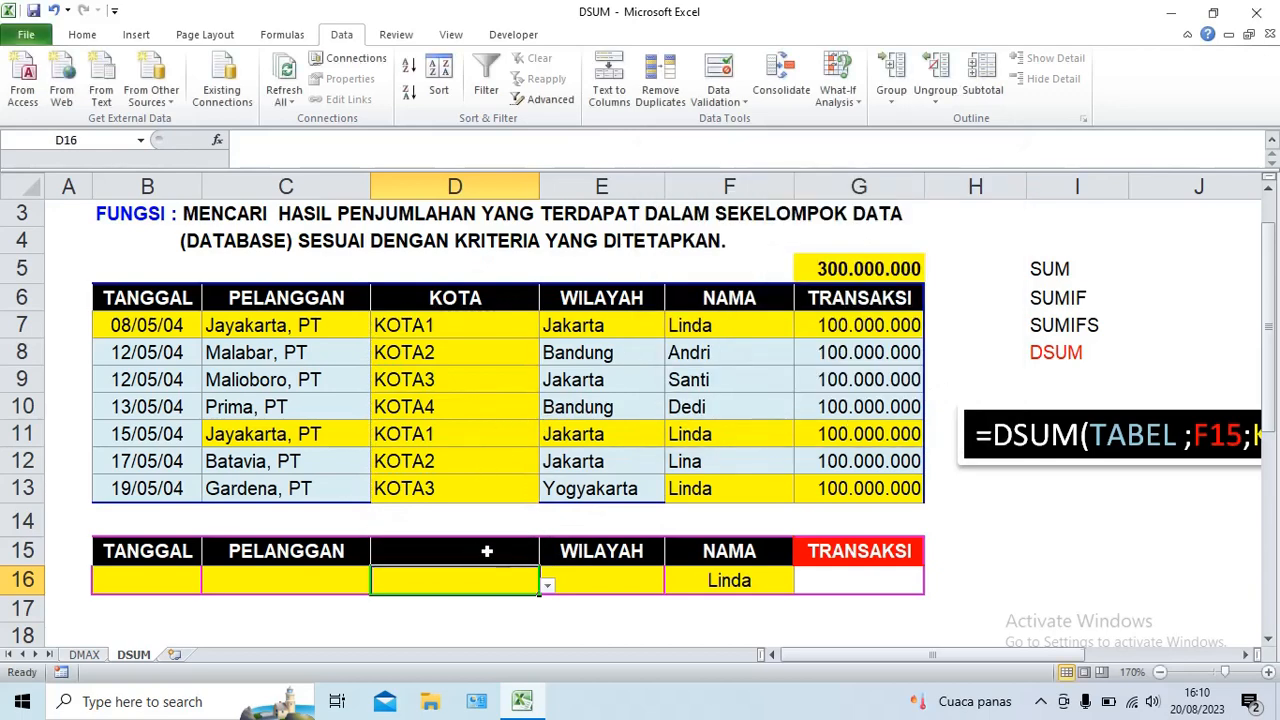
- Choose KOTA1 as the criterion in D16 and copy the KOTA heading from D6 into D15
click(546, 588)
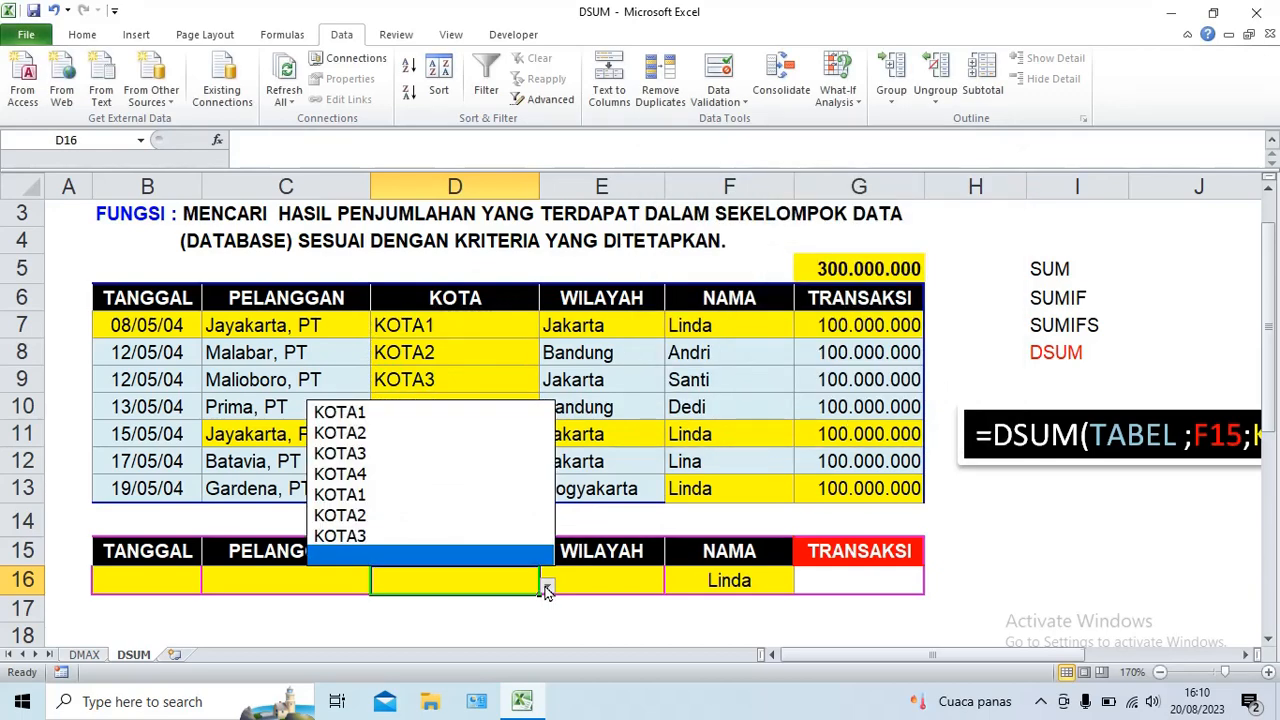
click(353, 420)
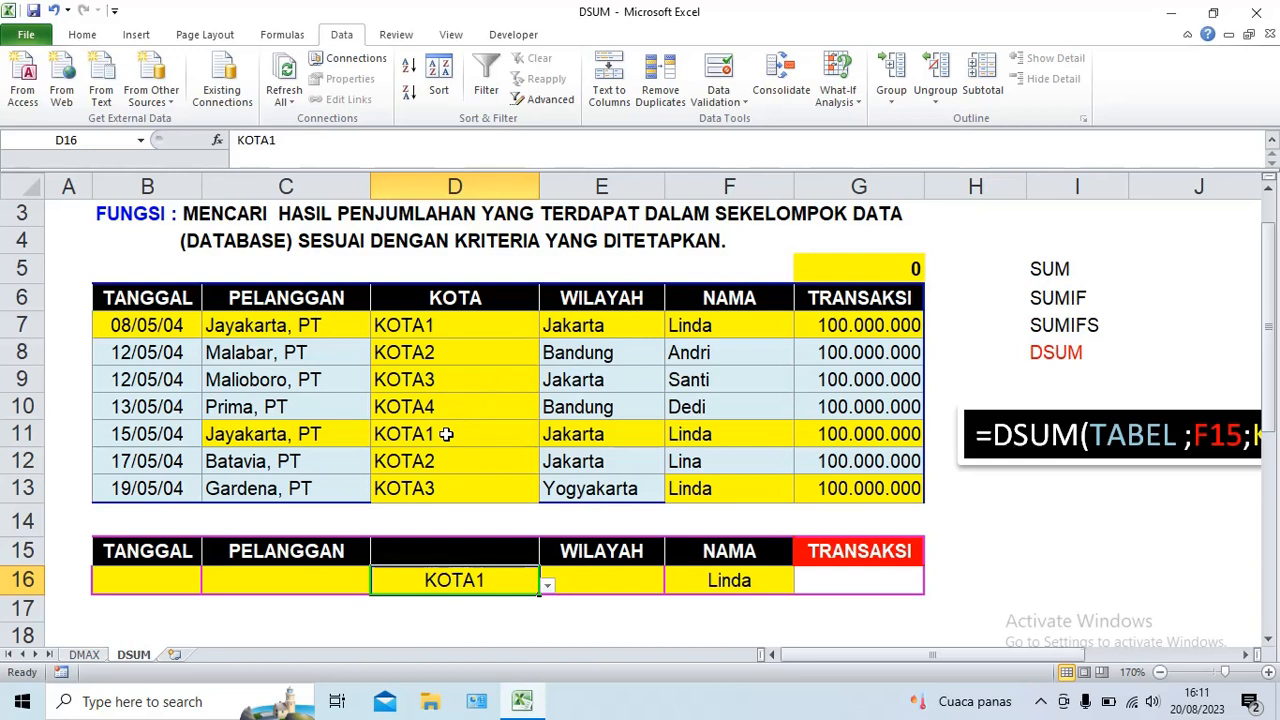
click(416, 551)
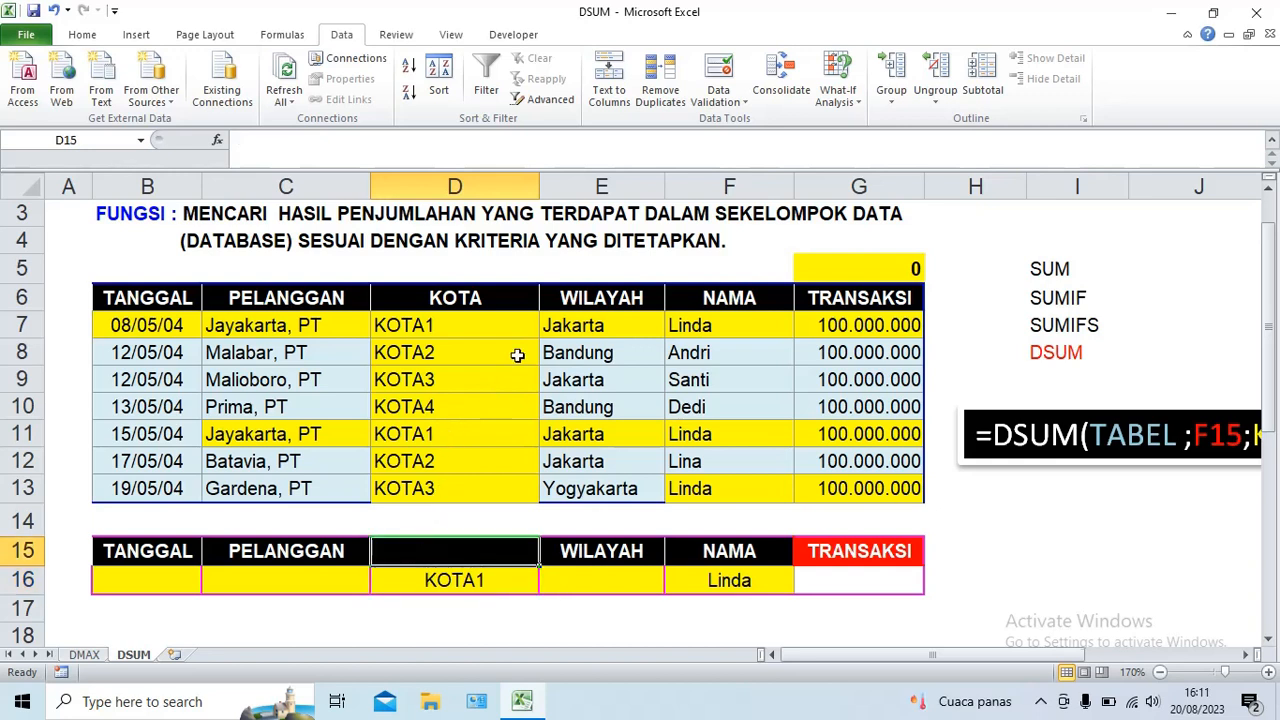
click(490, 297)
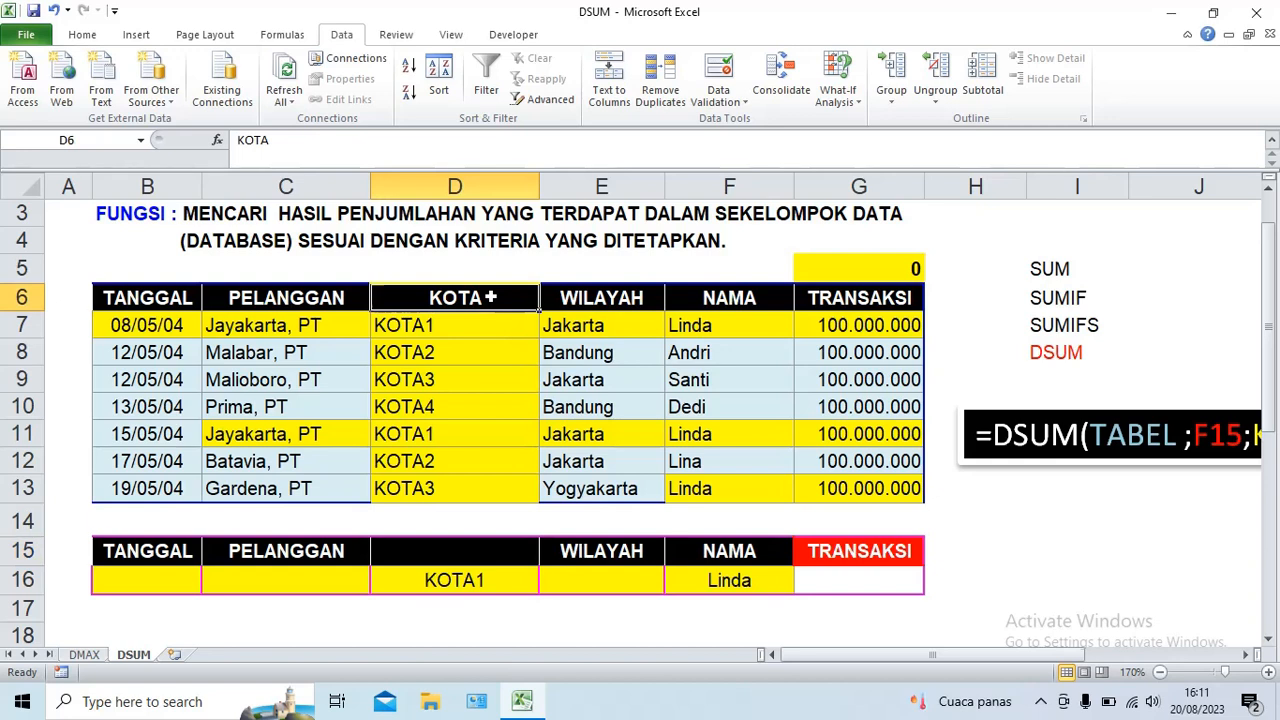
key(ctrl+c)
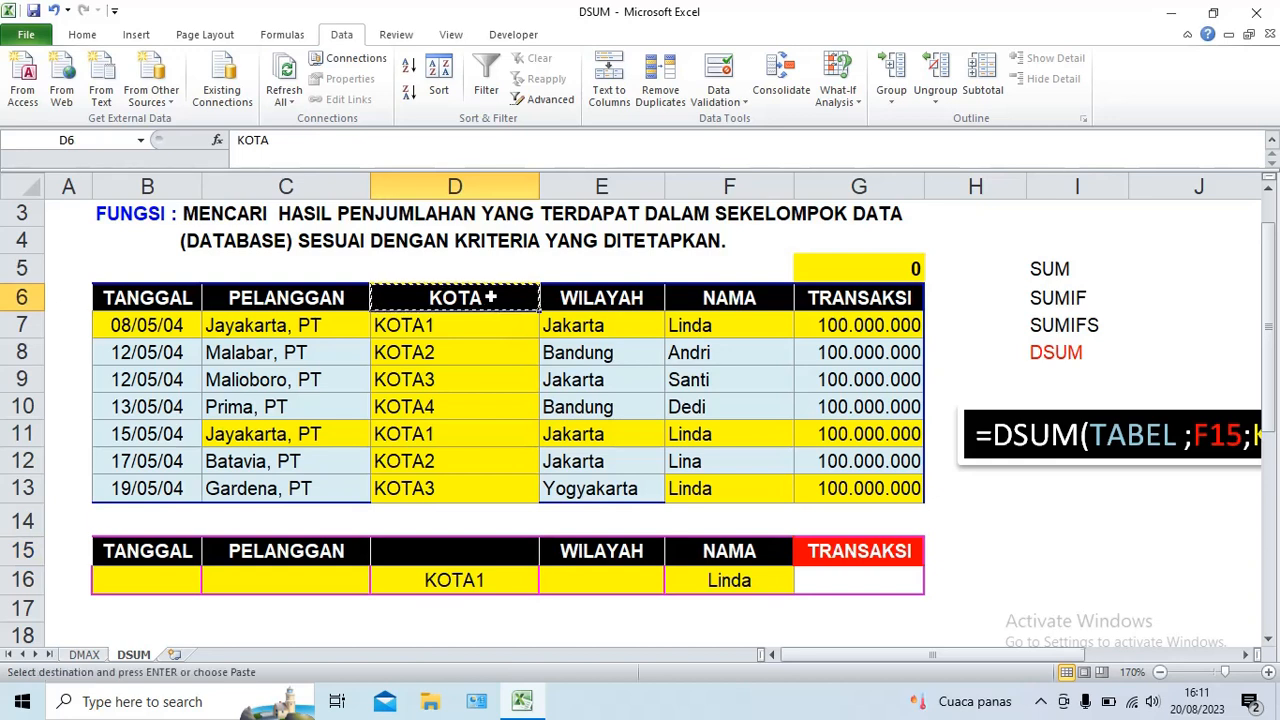
click(404, 546)
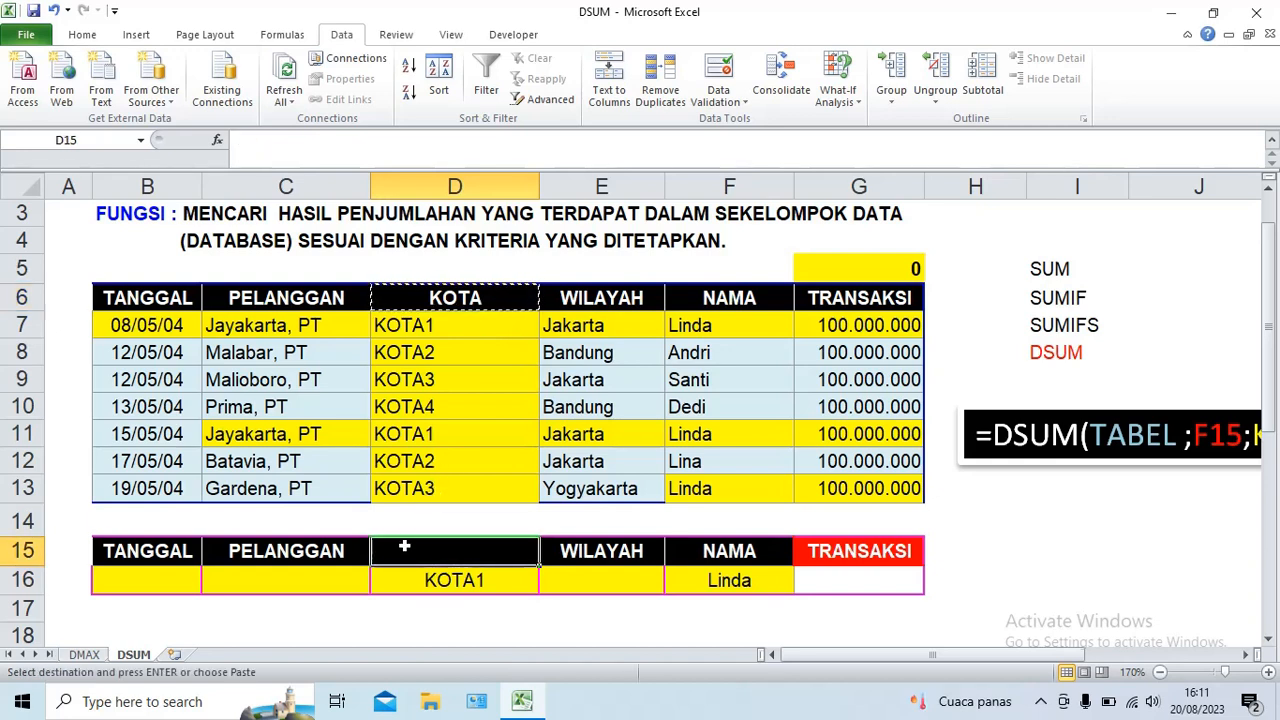
key(ctrl+v)
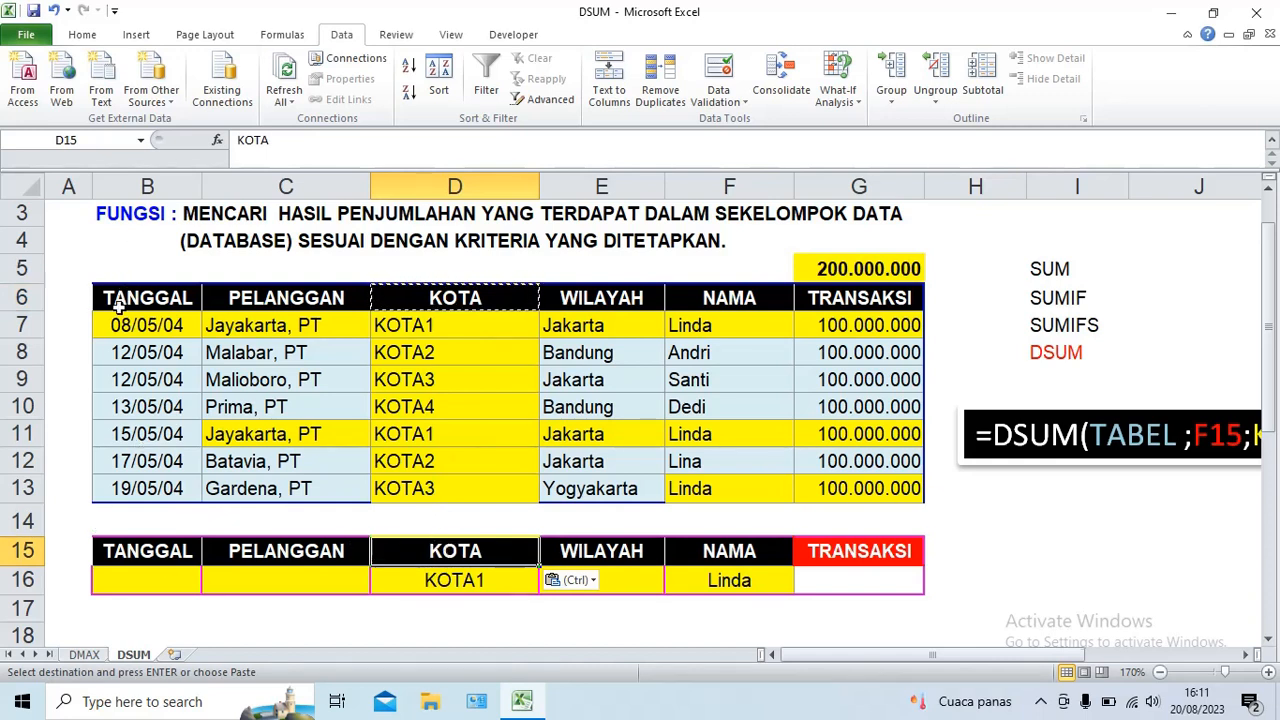
- Compare the header rows of both tables, testing DSUM by clearing the KOTA heading in D15 and undoing the deletion
drag(118, 308, 814, 296)
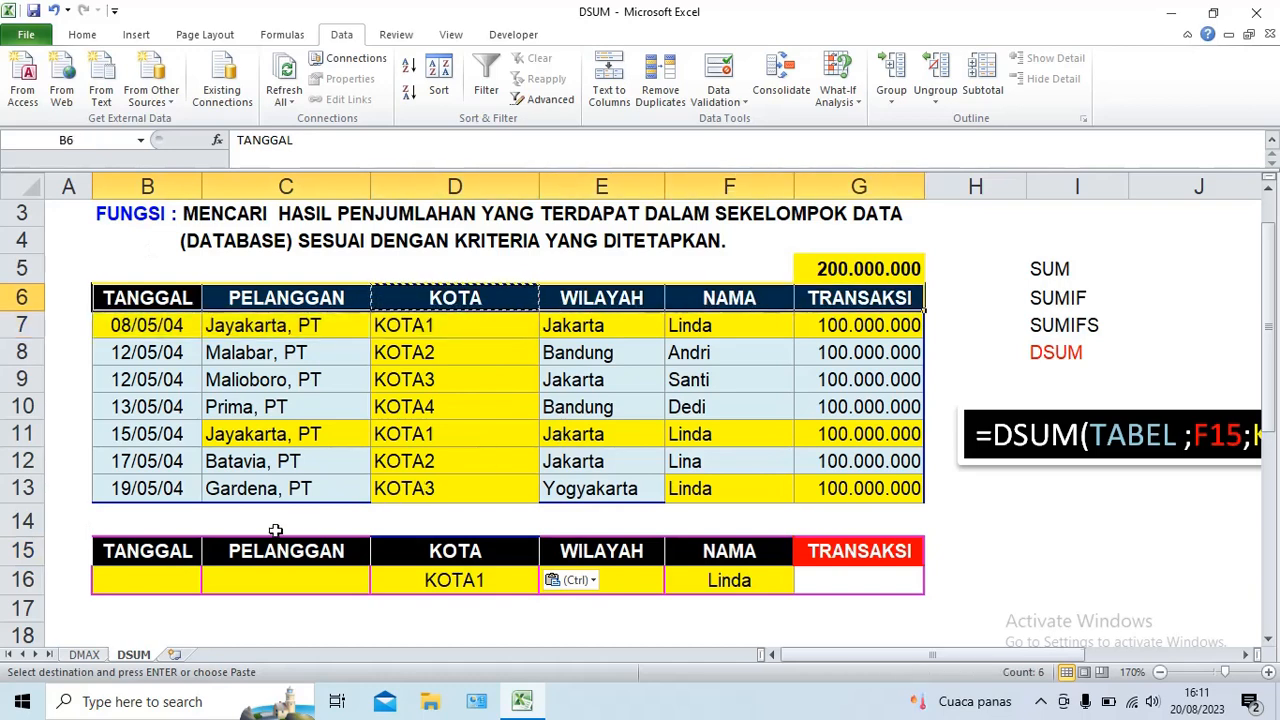
drag(136, 549, 718, 549)
click(497, 551)
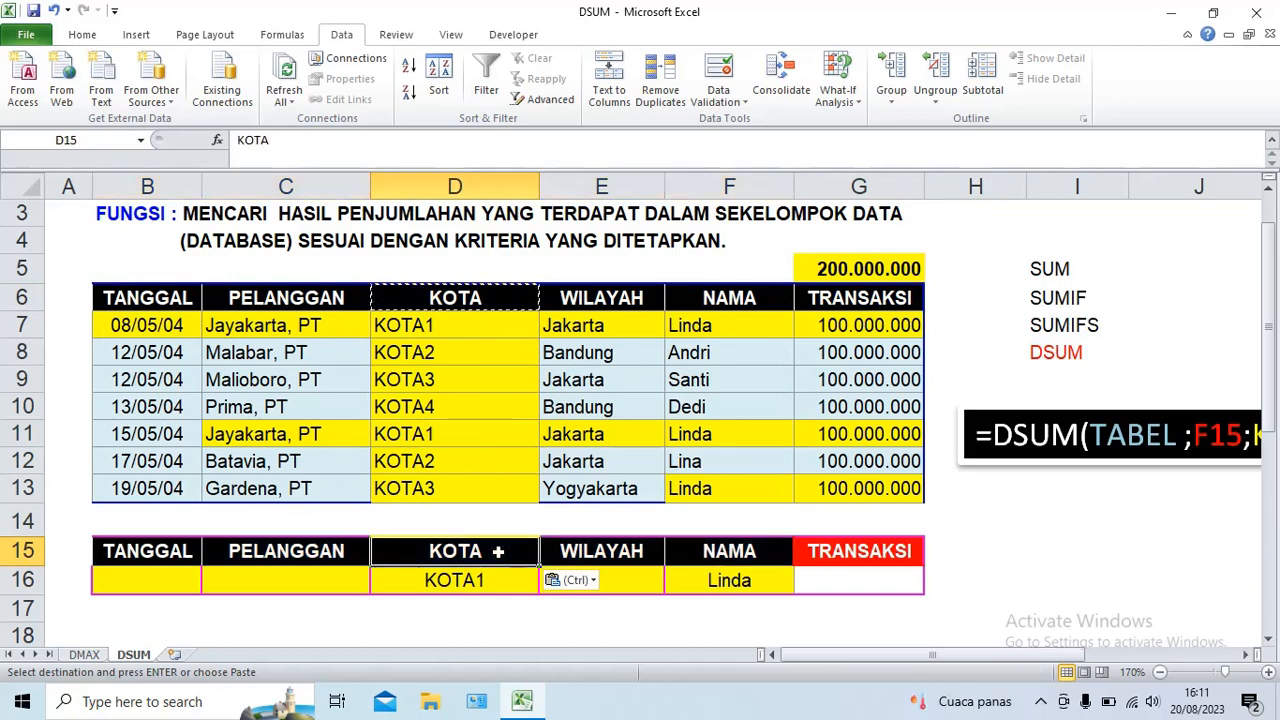
key(Delete)
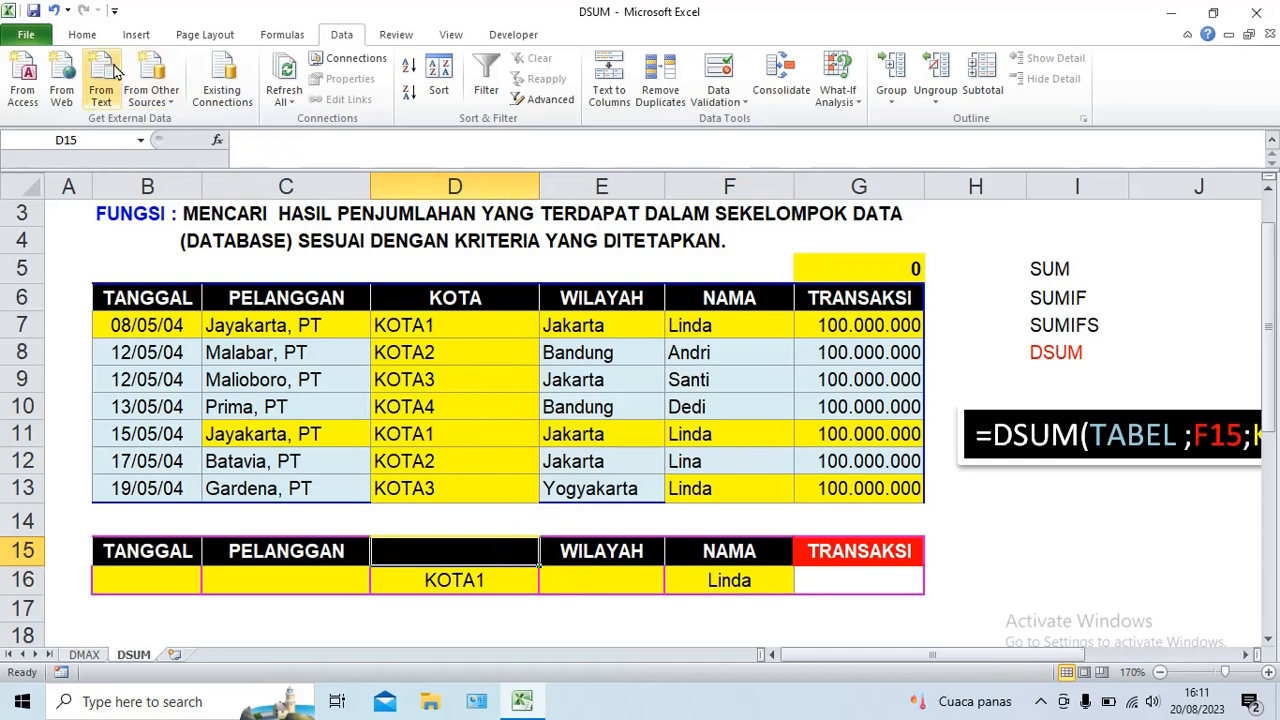
click(55, 11)
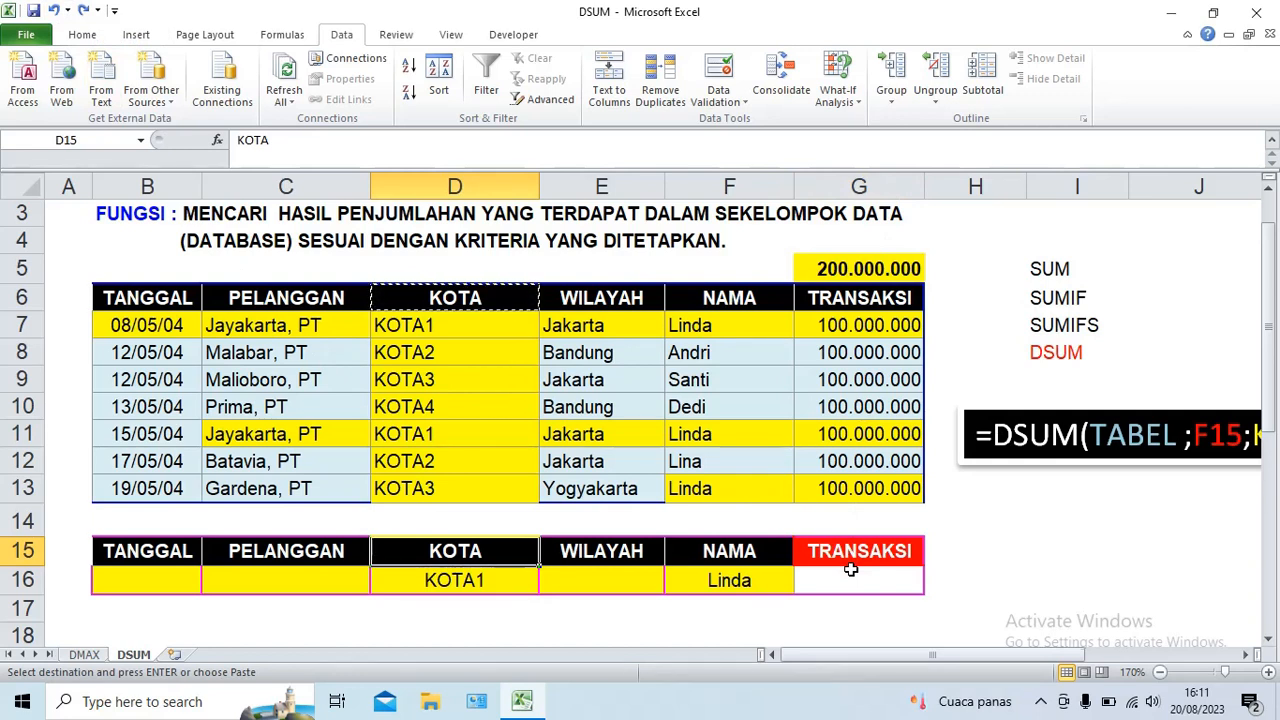
- Insert a new column before the TRANSAKSI column, between NAMA and TRANSAKSI
click(858, 187)
right_click(858, 187)
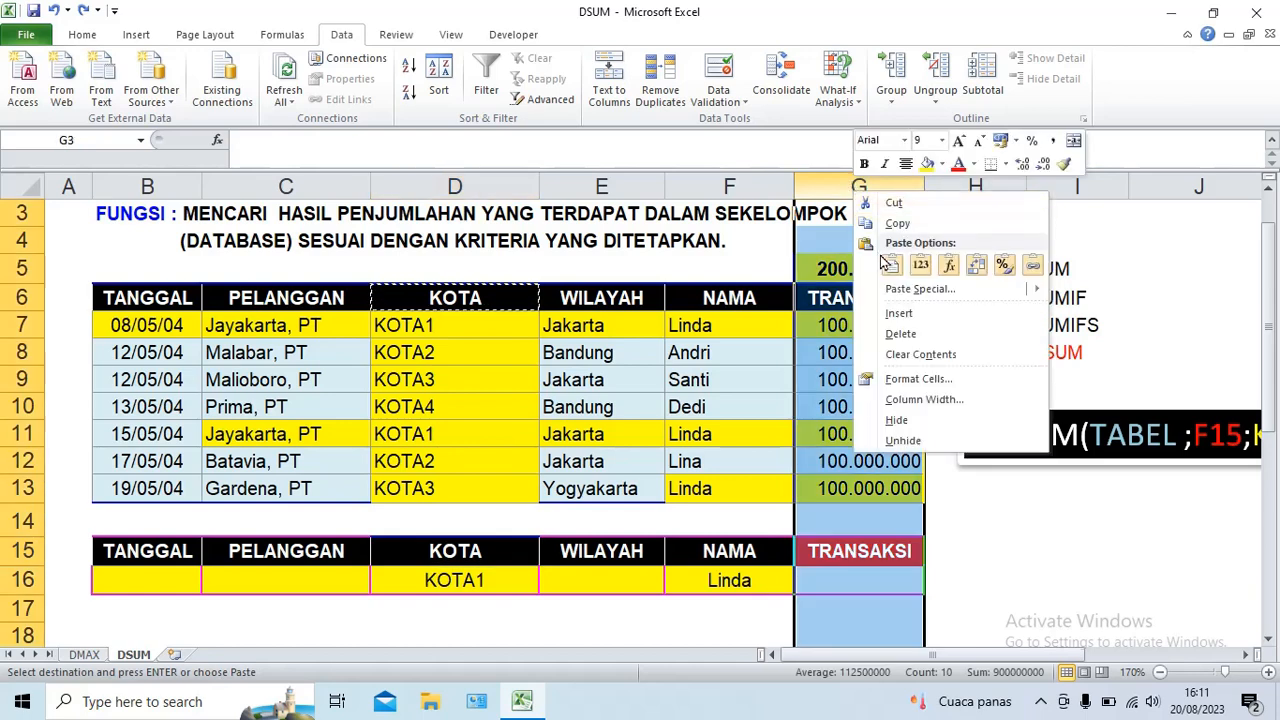
click(897, 316)
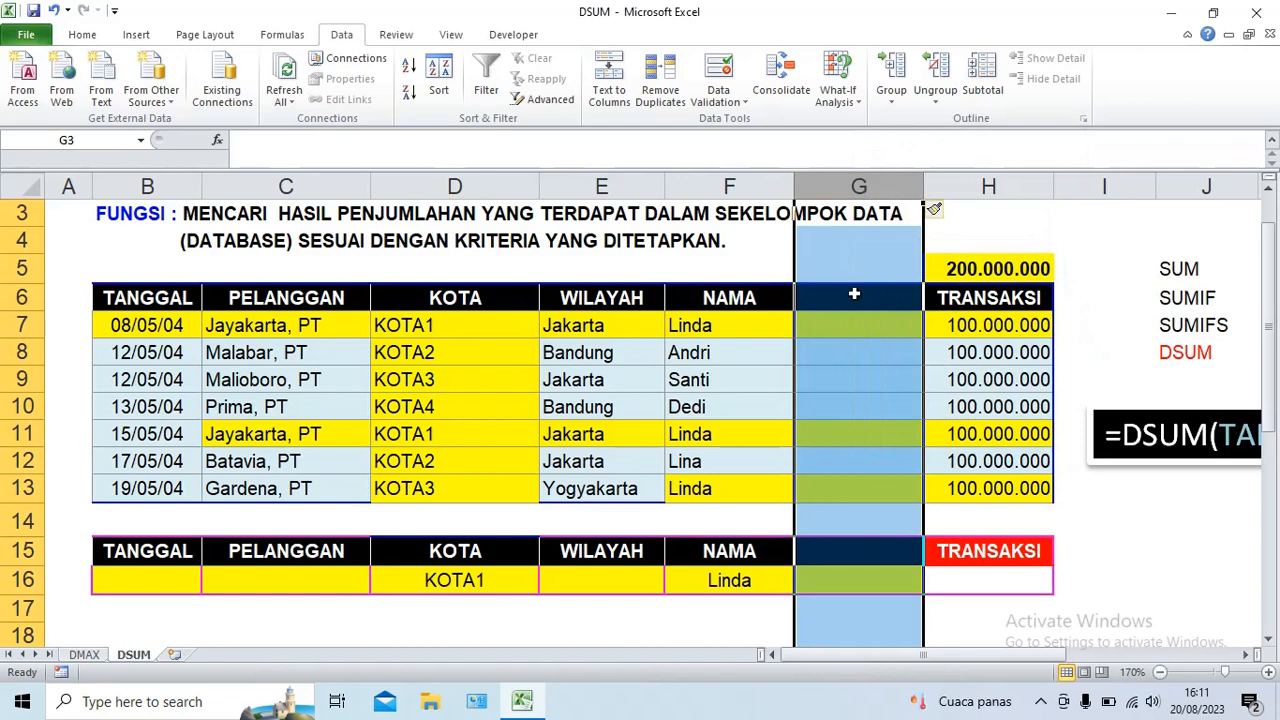
- Enter the heading GAJI in G6 of the new column and the value 30000 in G7
click(854, 295)
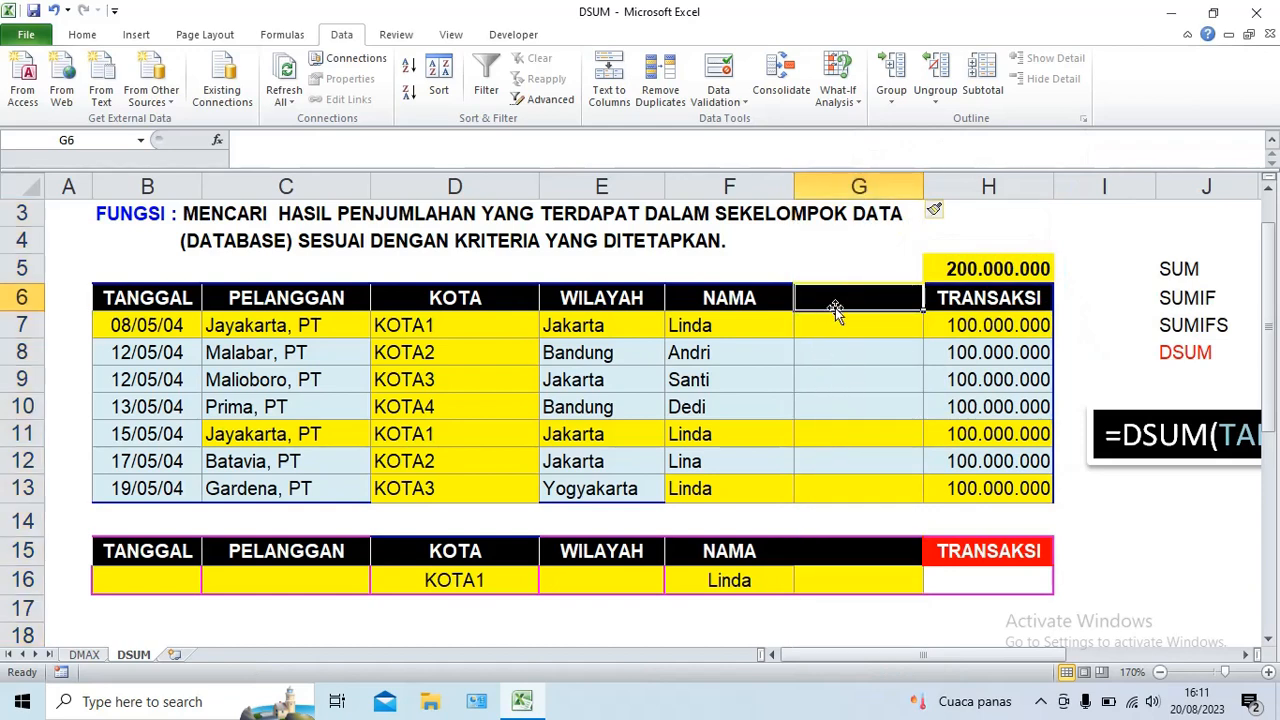
click(979, 297)
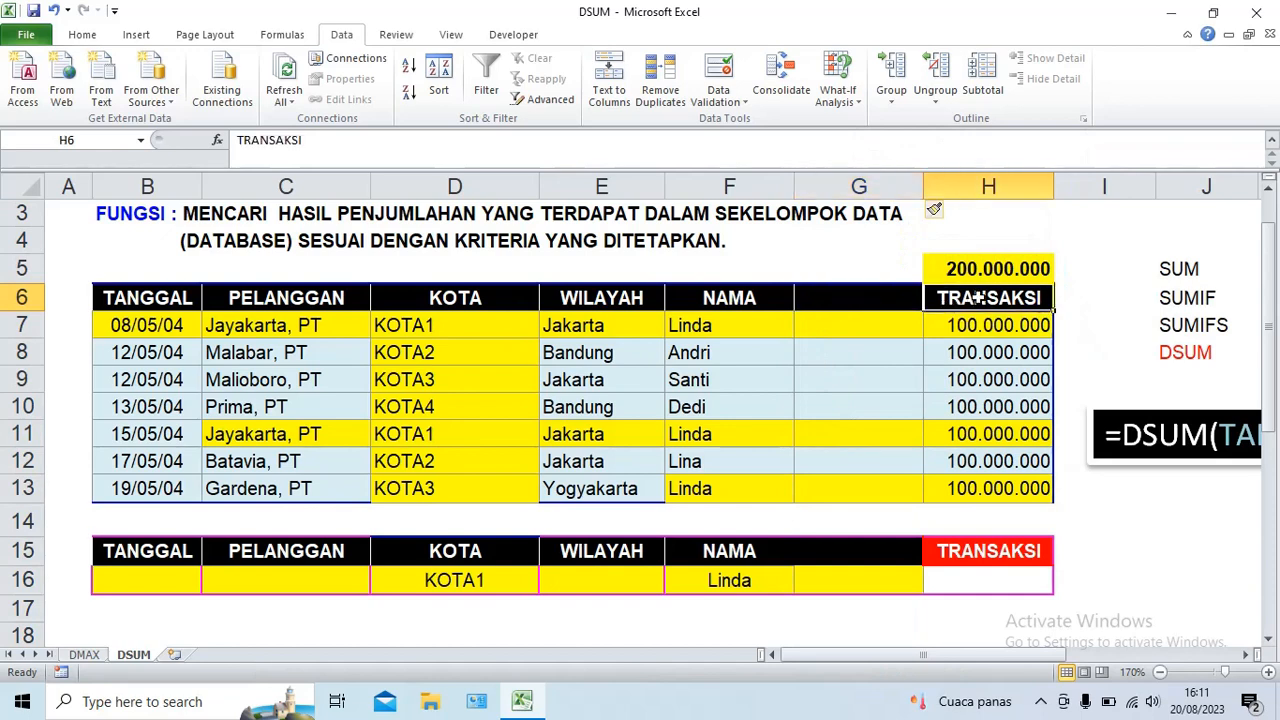
click(841, 299)
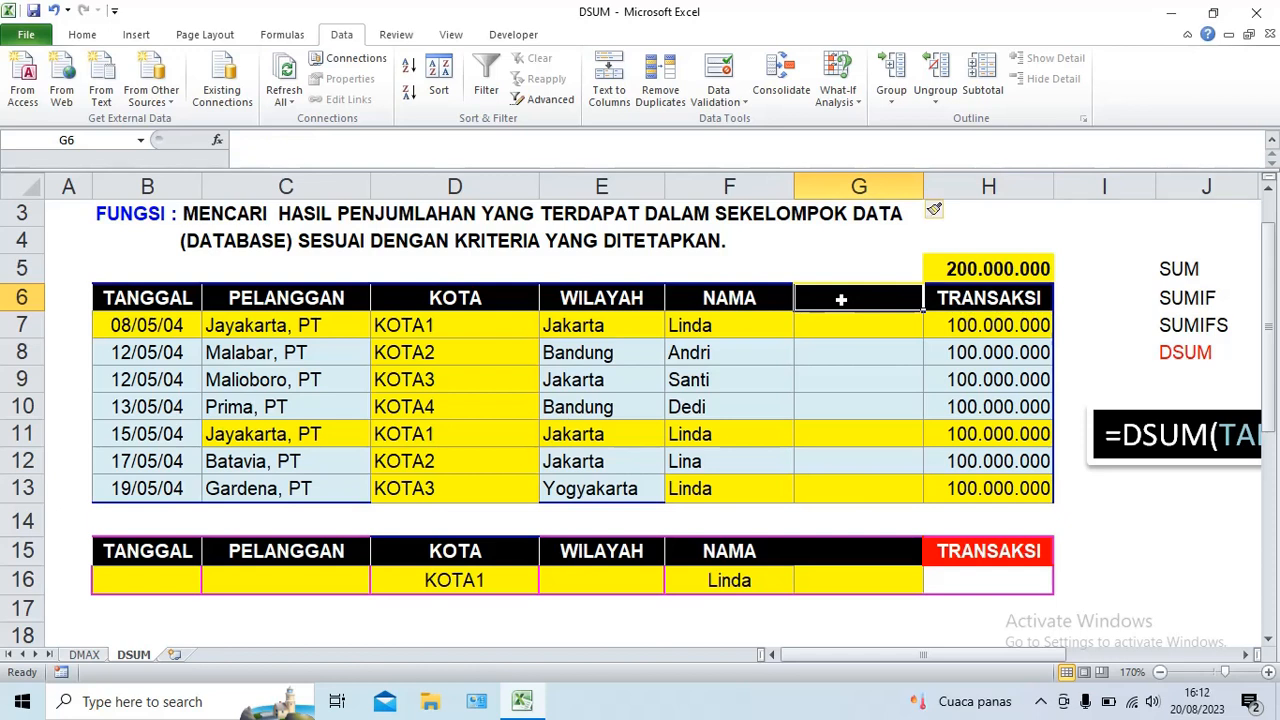
text(GAJI)
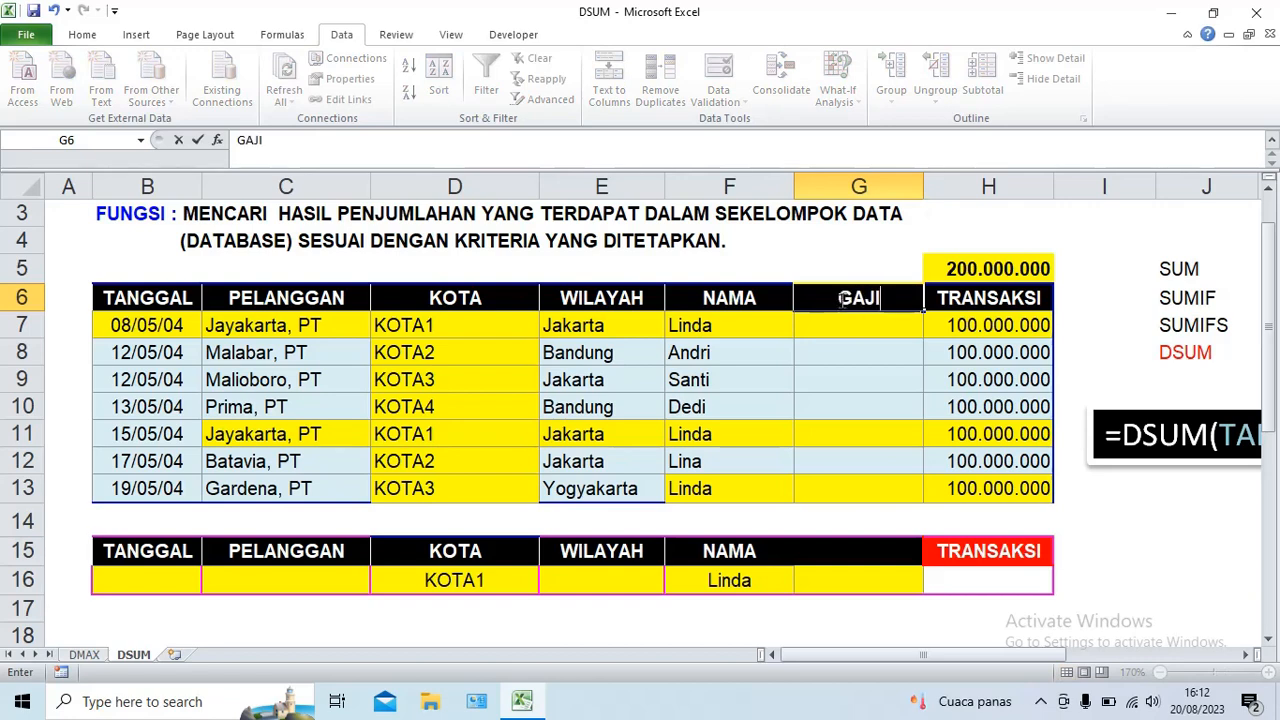
click(863, 324)
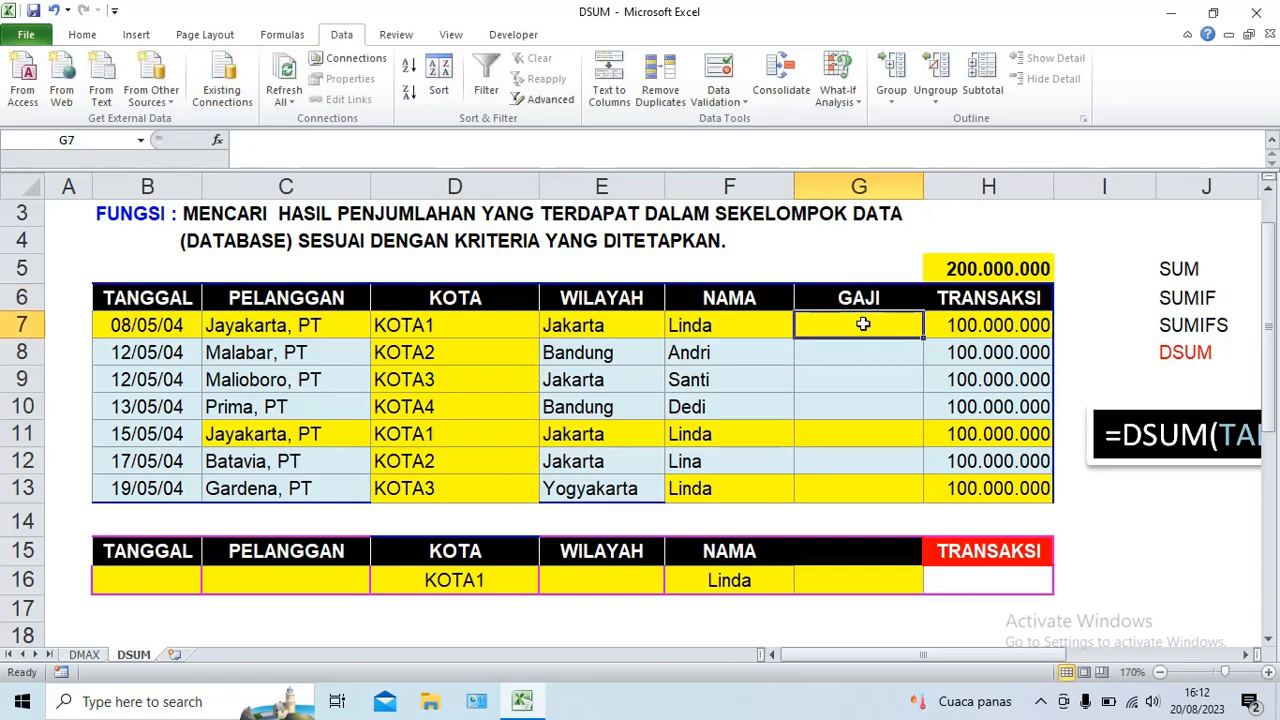
text(30000)
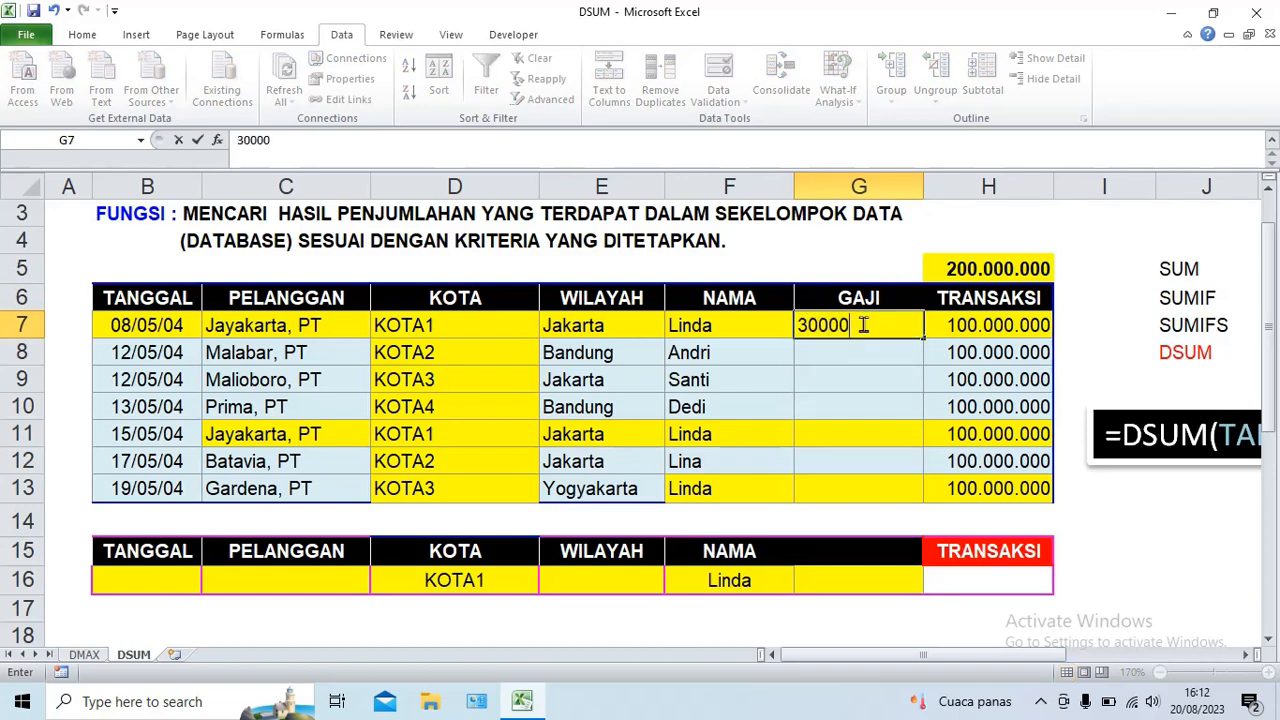
click(848, 404)
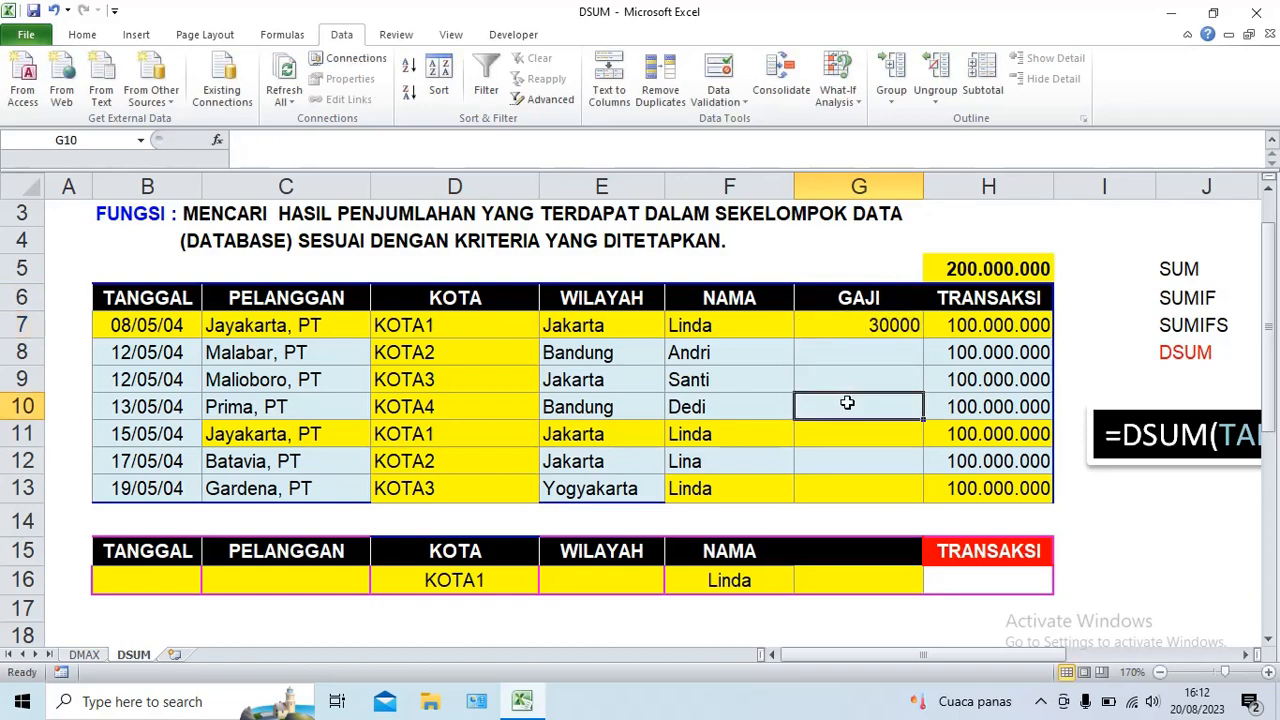
- Fill H7 across into G7 to take over its number format, then enter 30000 in G7
click(882, 320)
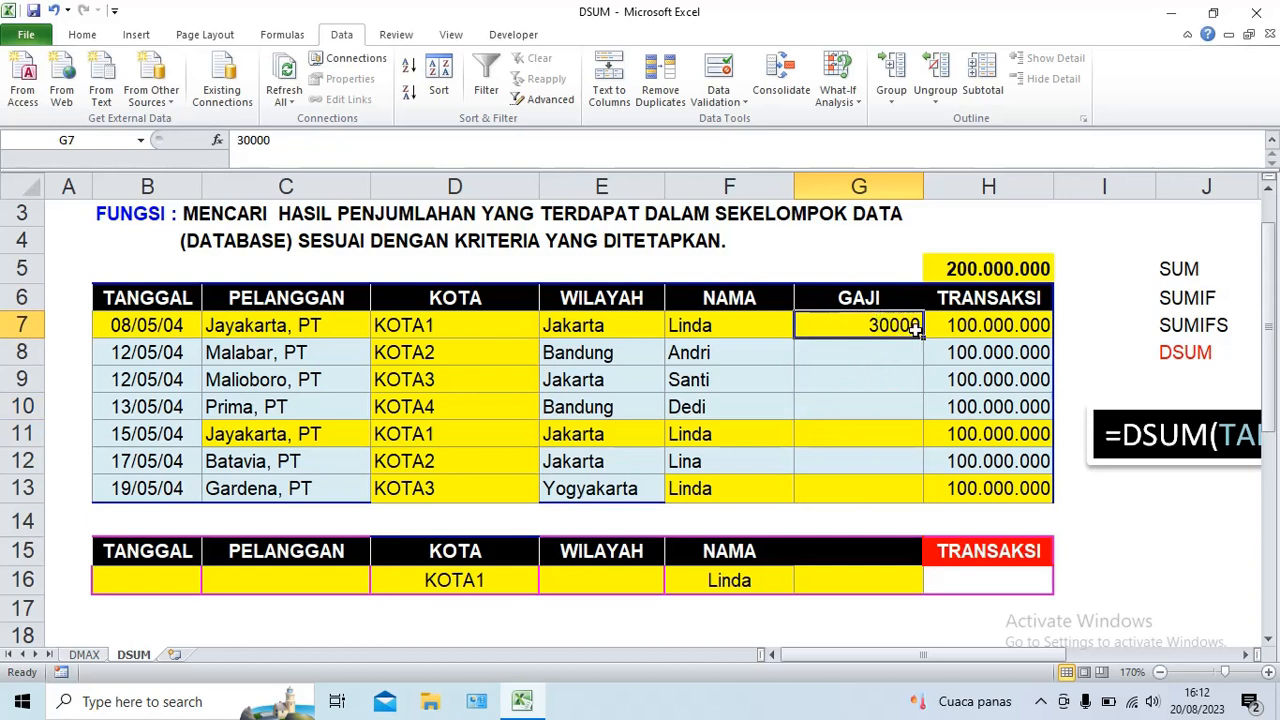
click(962, 320)
drag(1052, 340, 829, 325)
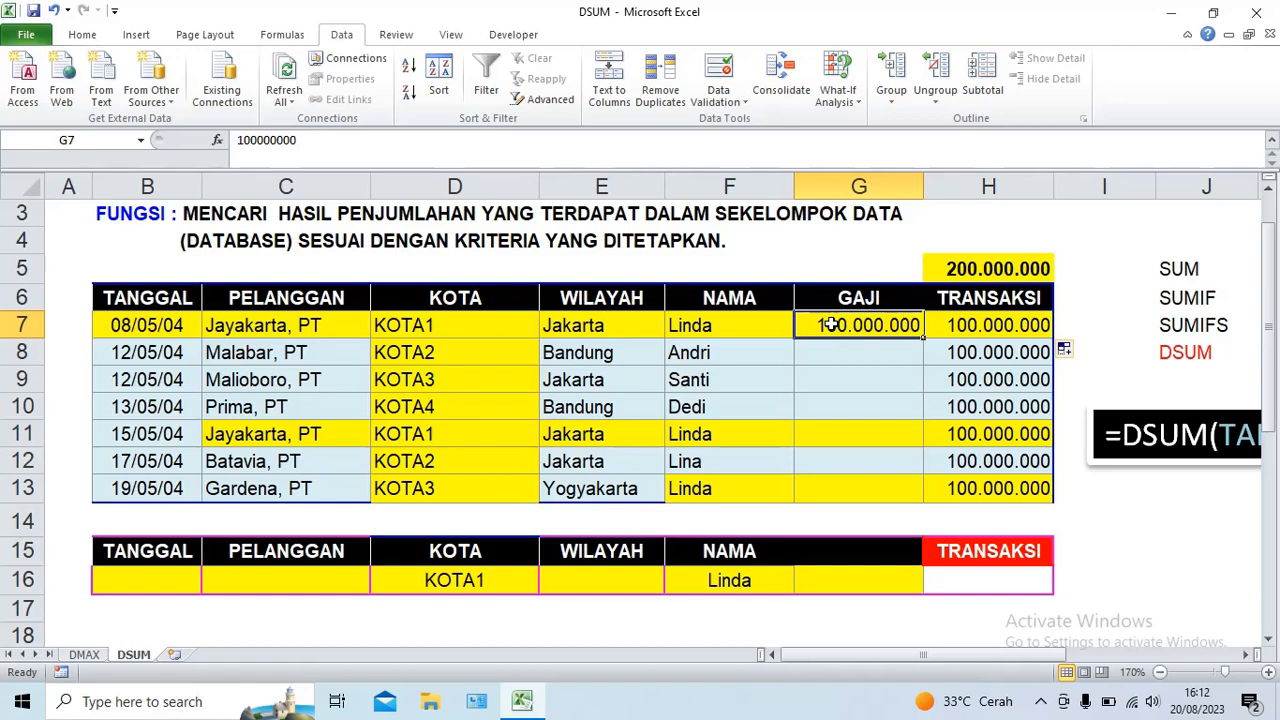
text(30000)
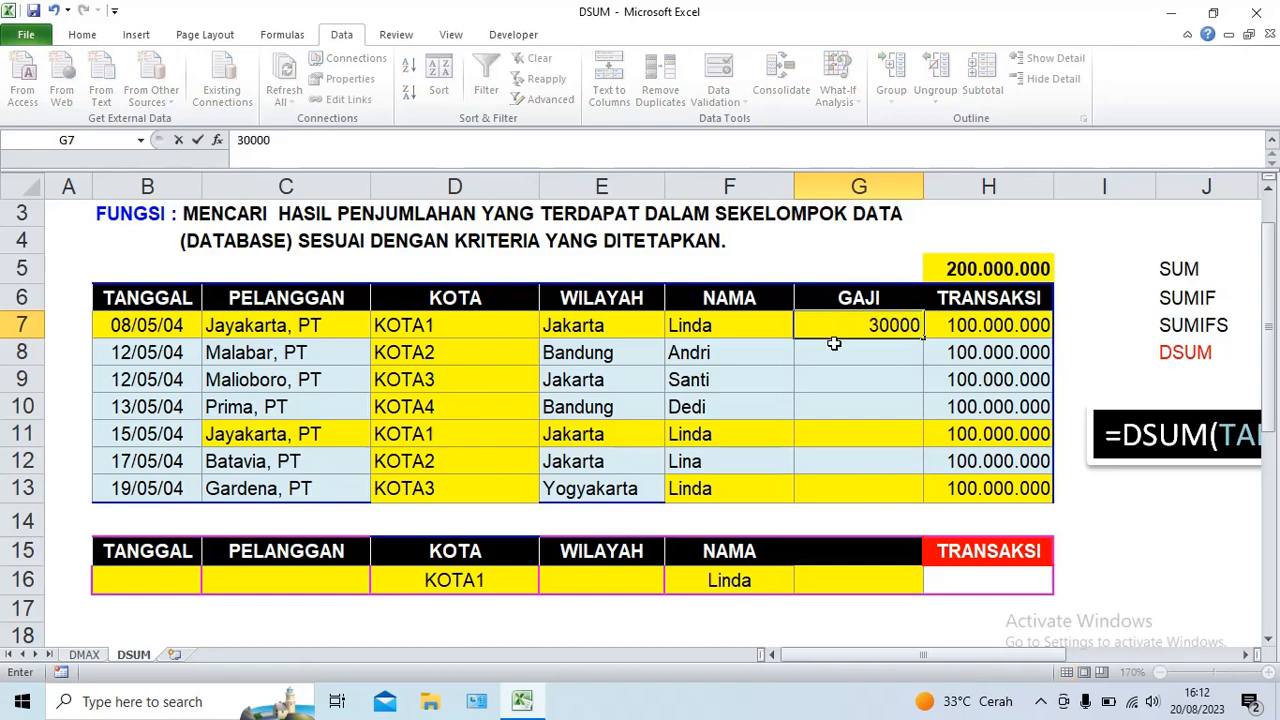
click(832, 400)
- Fill the GAJI value from G7 down to G13 and copy the GAJI heading from G6 into G15
click(876, 335)
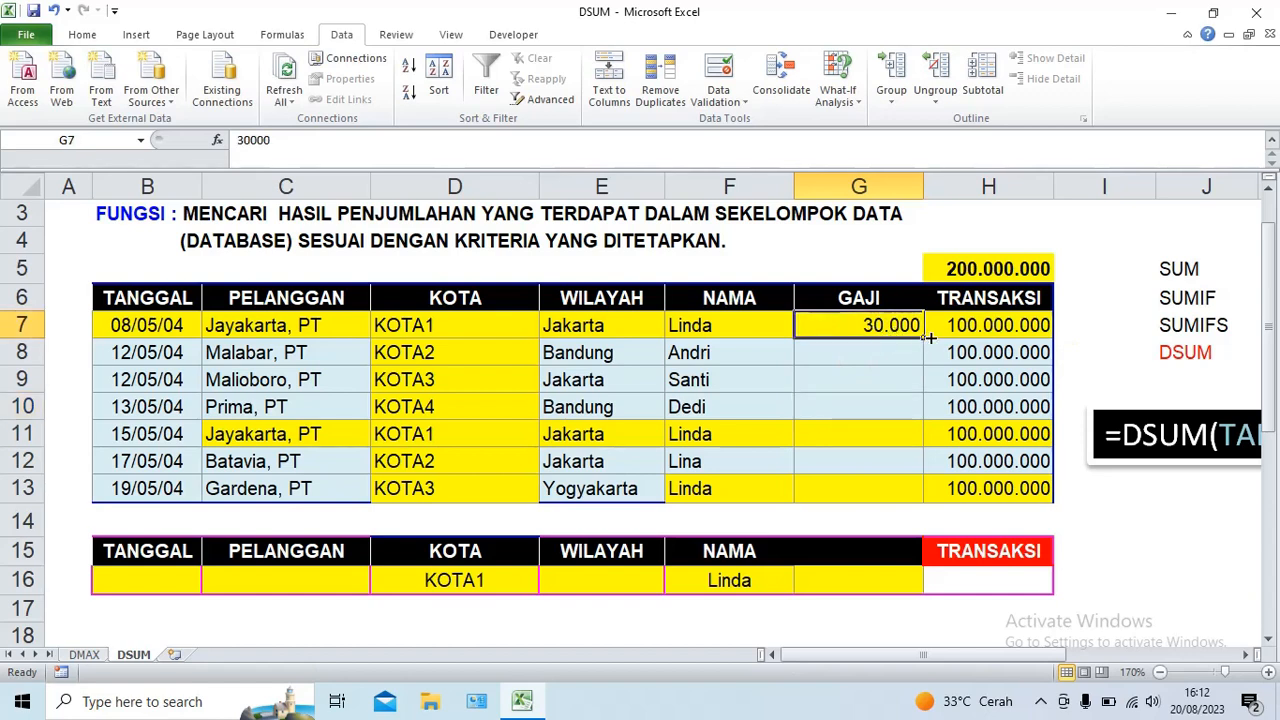
drag(923, 337, 904, 500)
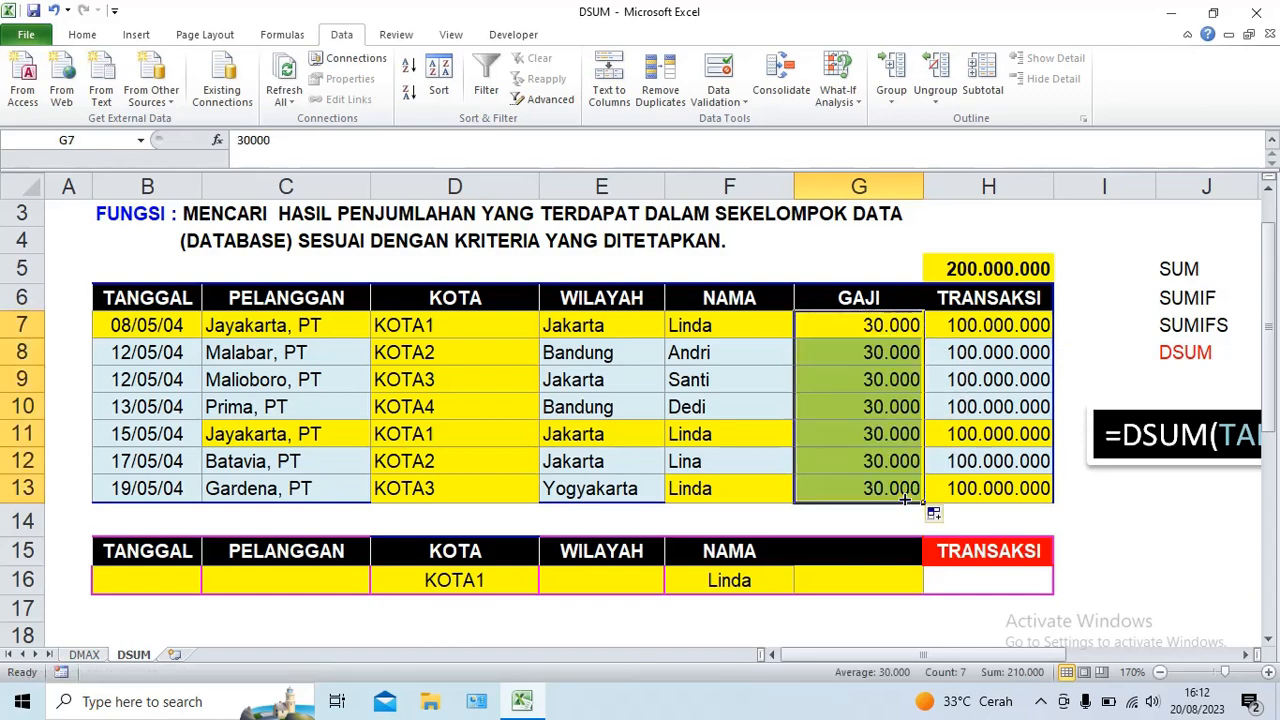
click(831, 300)
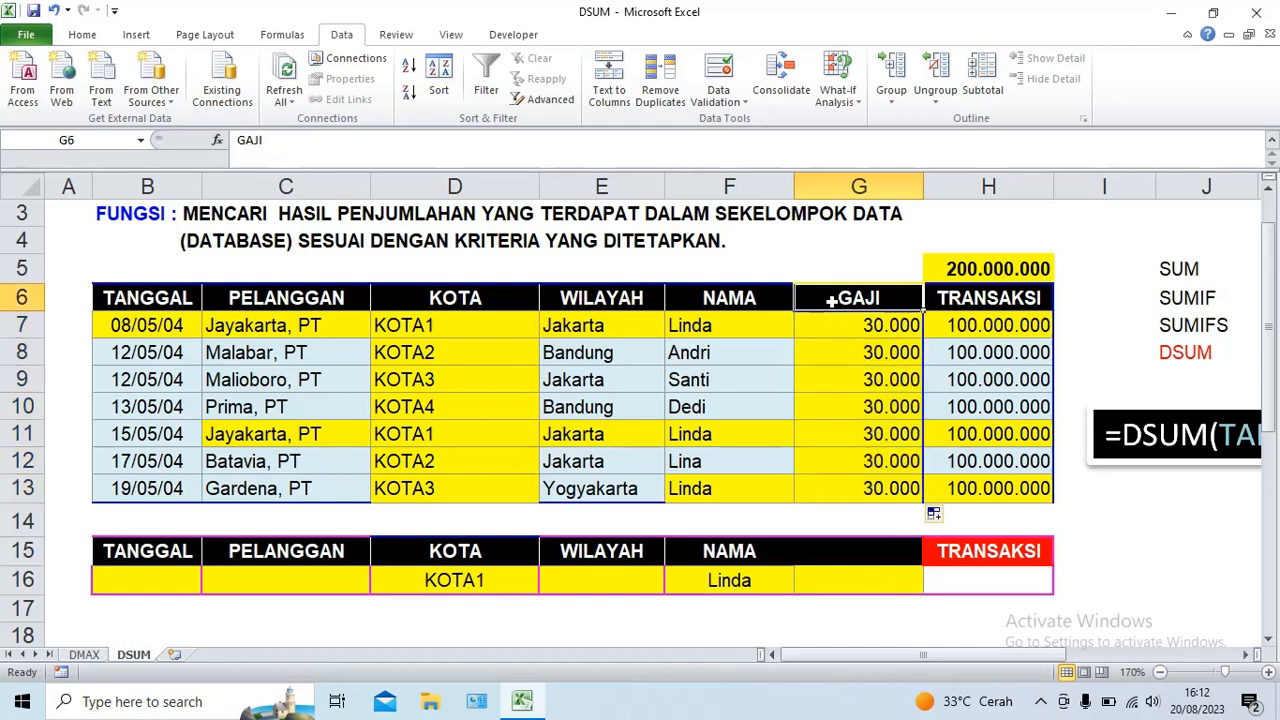
key(ctrl+c)
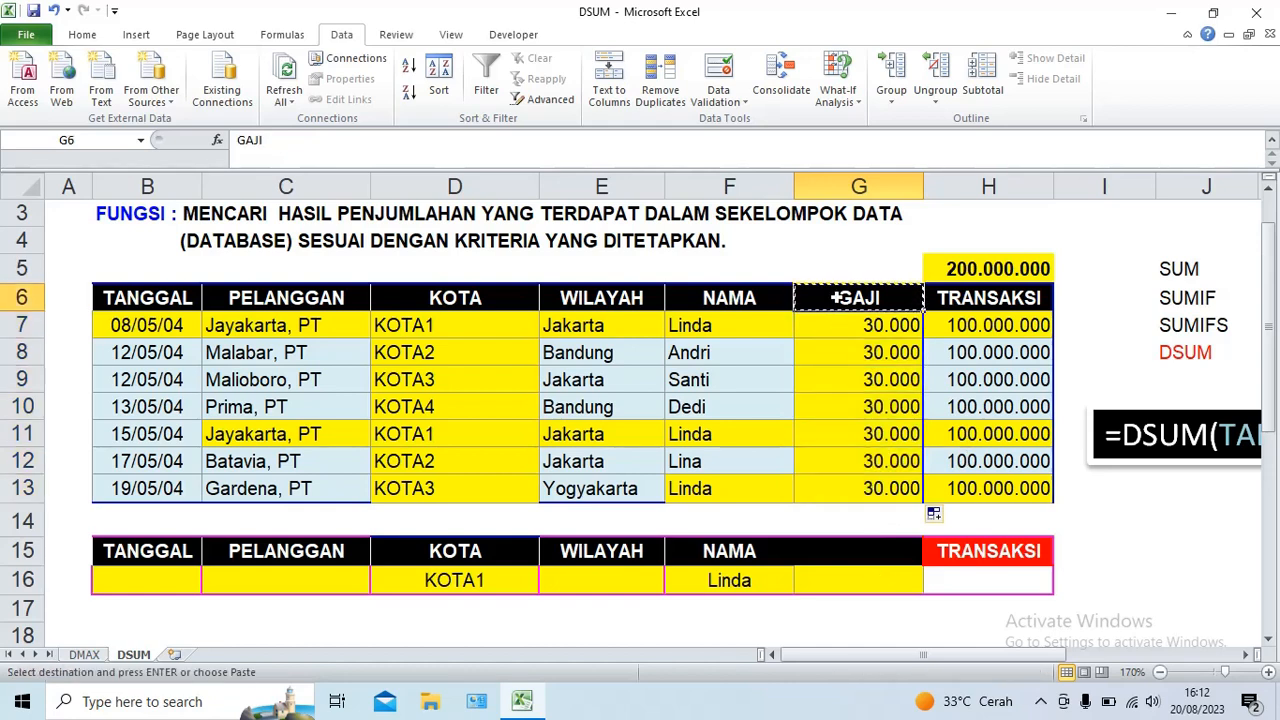
click(903, 558)
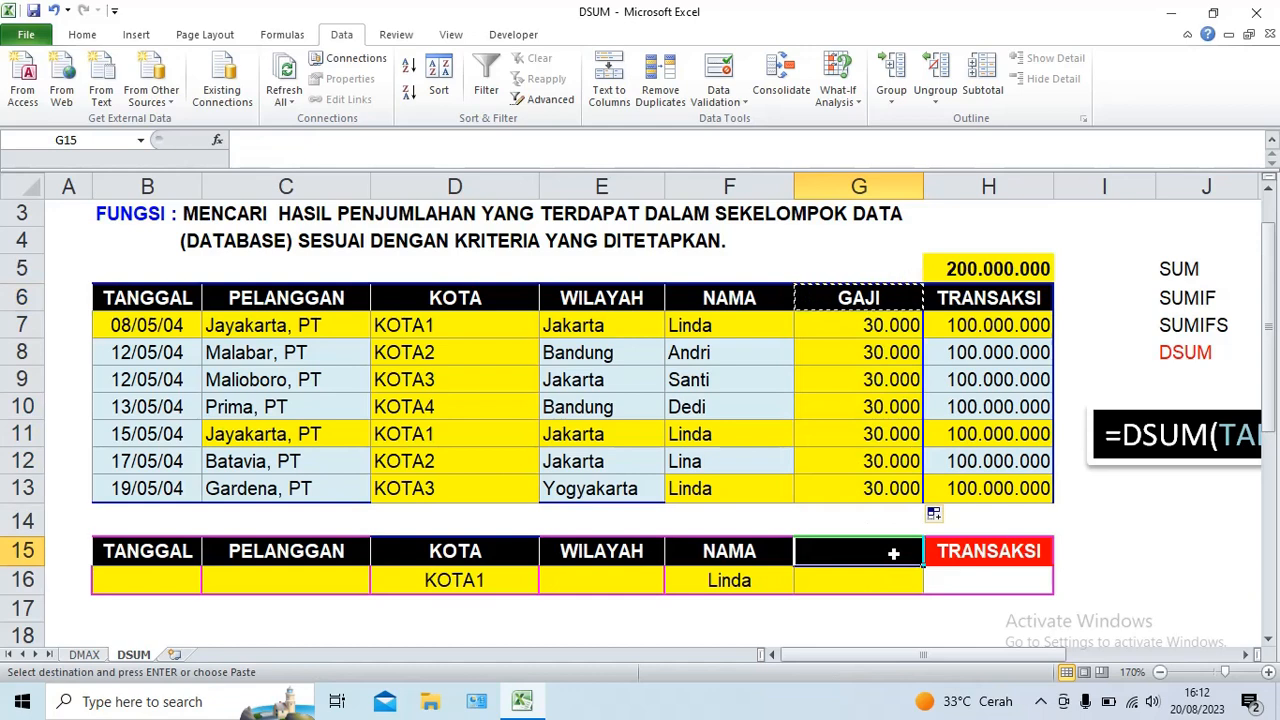
key(ctrl+v)
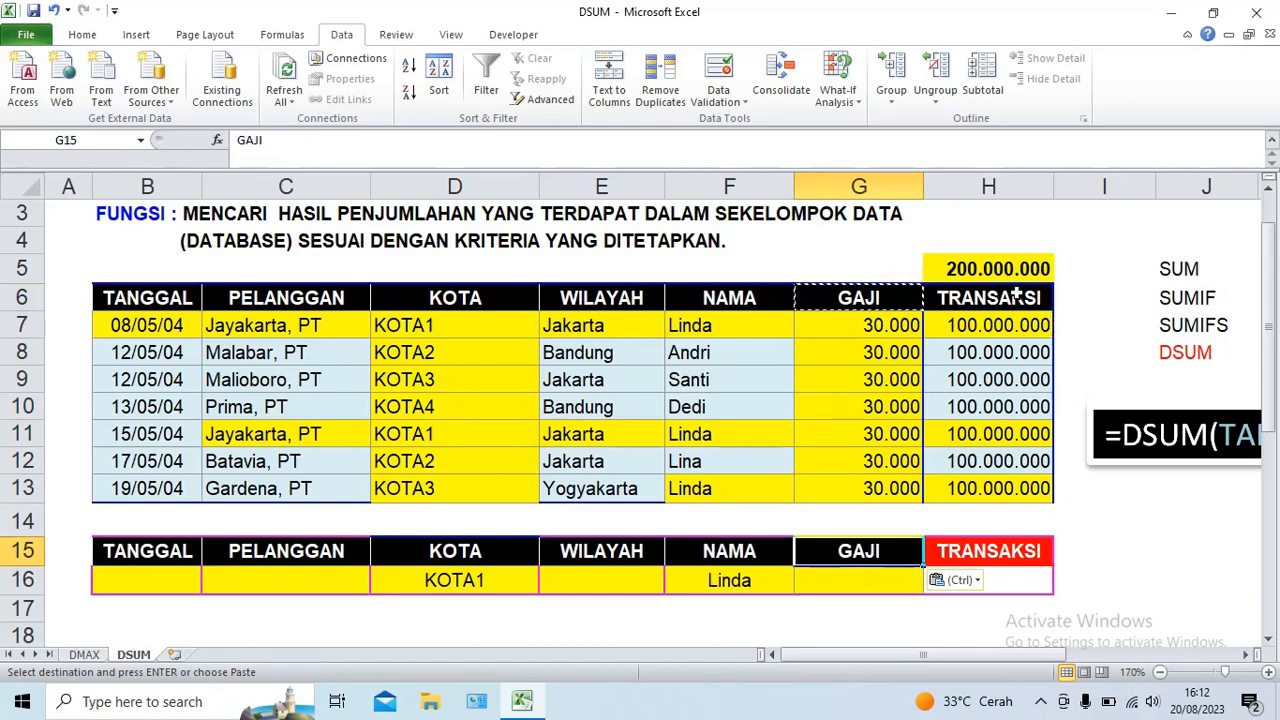
- Copy the DSUM formula from H5 into G5 and change its field reference, giving =DSUM(TABEL;G15;KRETERIA)
click(992, 272)
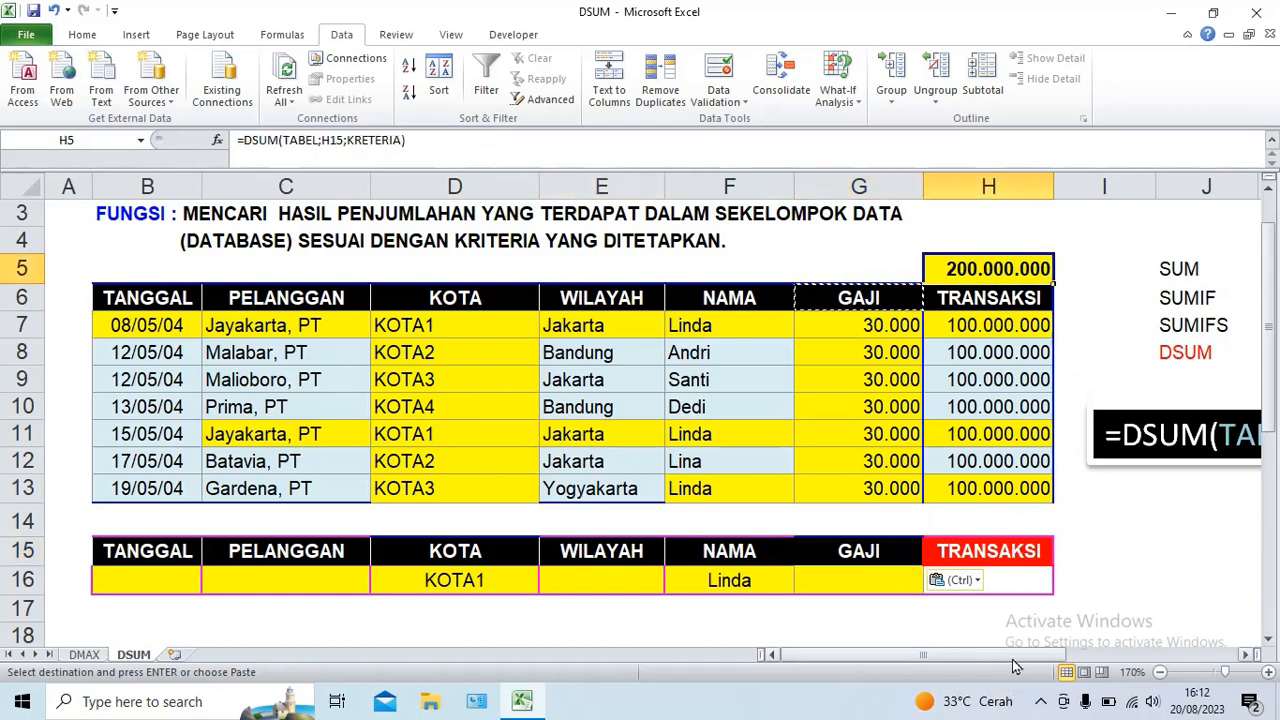
scroll(1077, 660, right, 2)
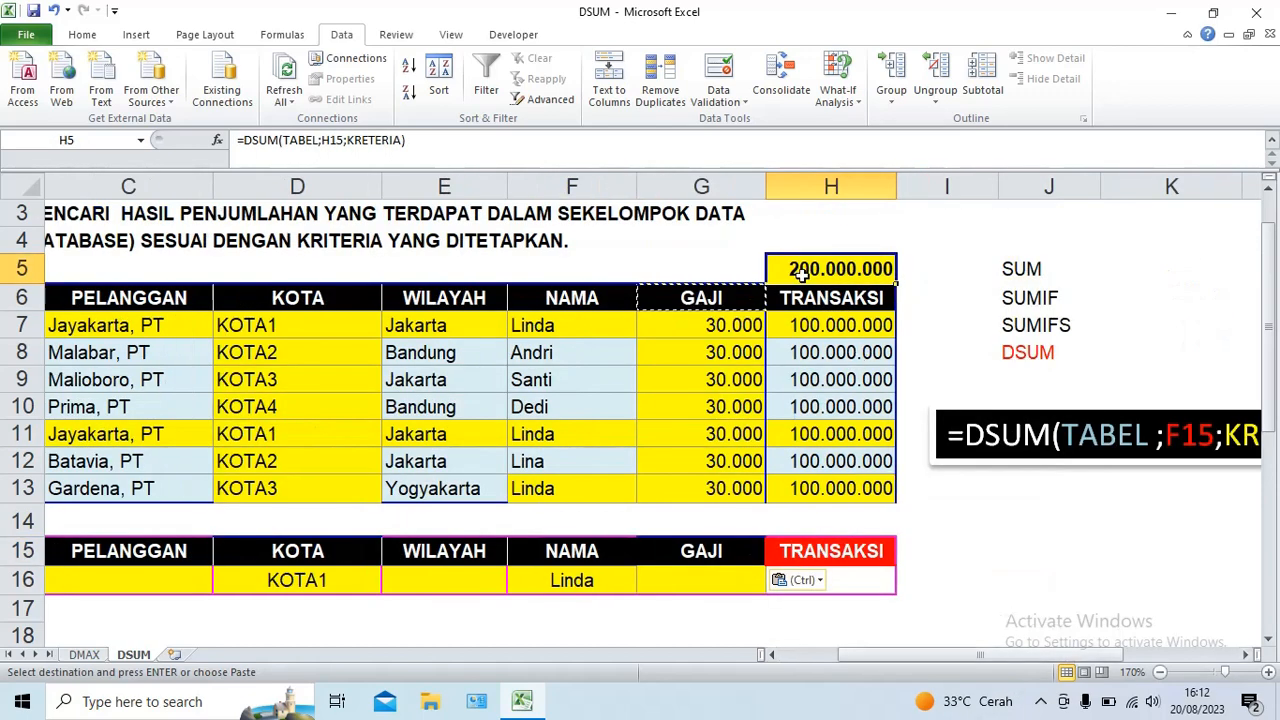
drag(418, 140, 224, 141)
key(ctrl+c)
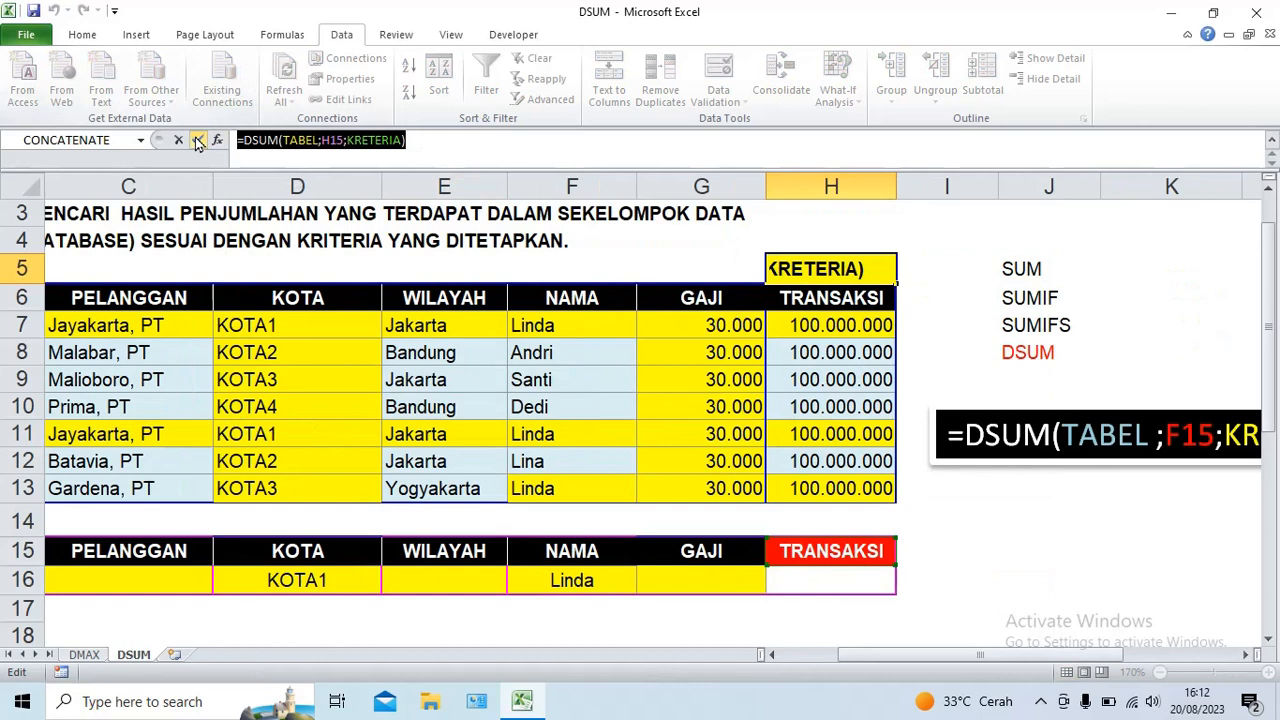
click(197, 141)
double_click(670, 260)
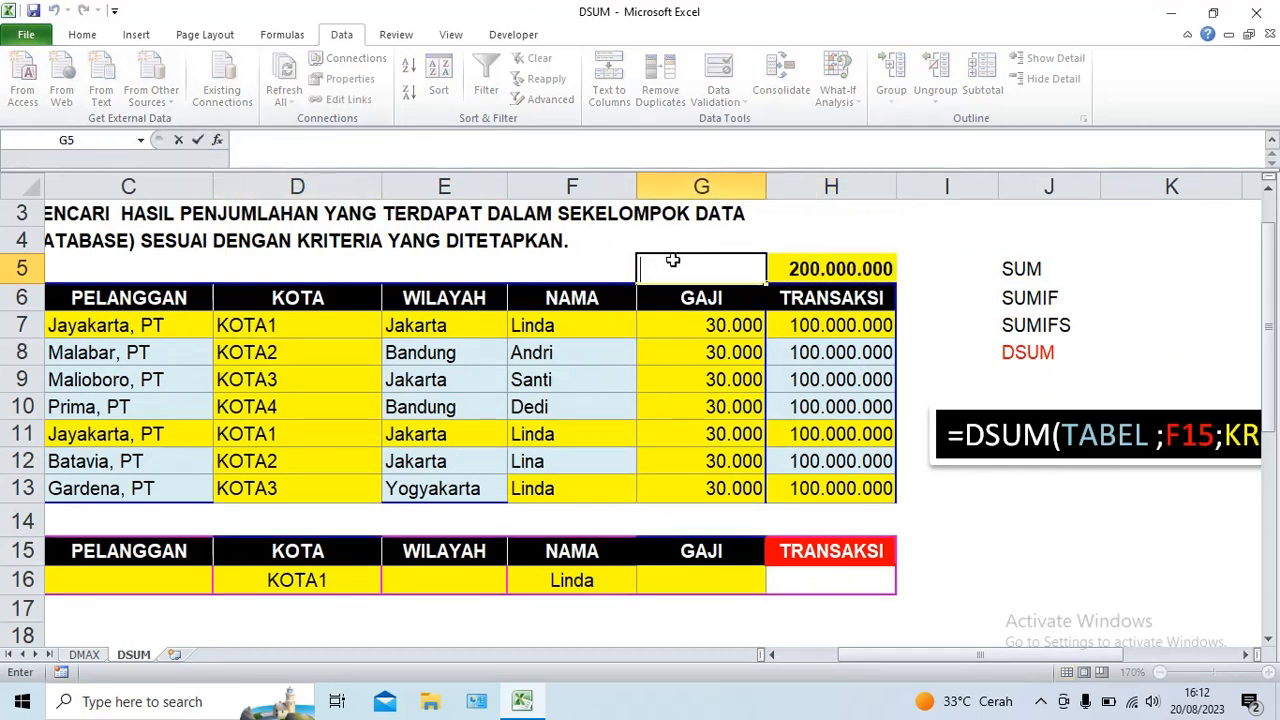
key(ctrl+v)
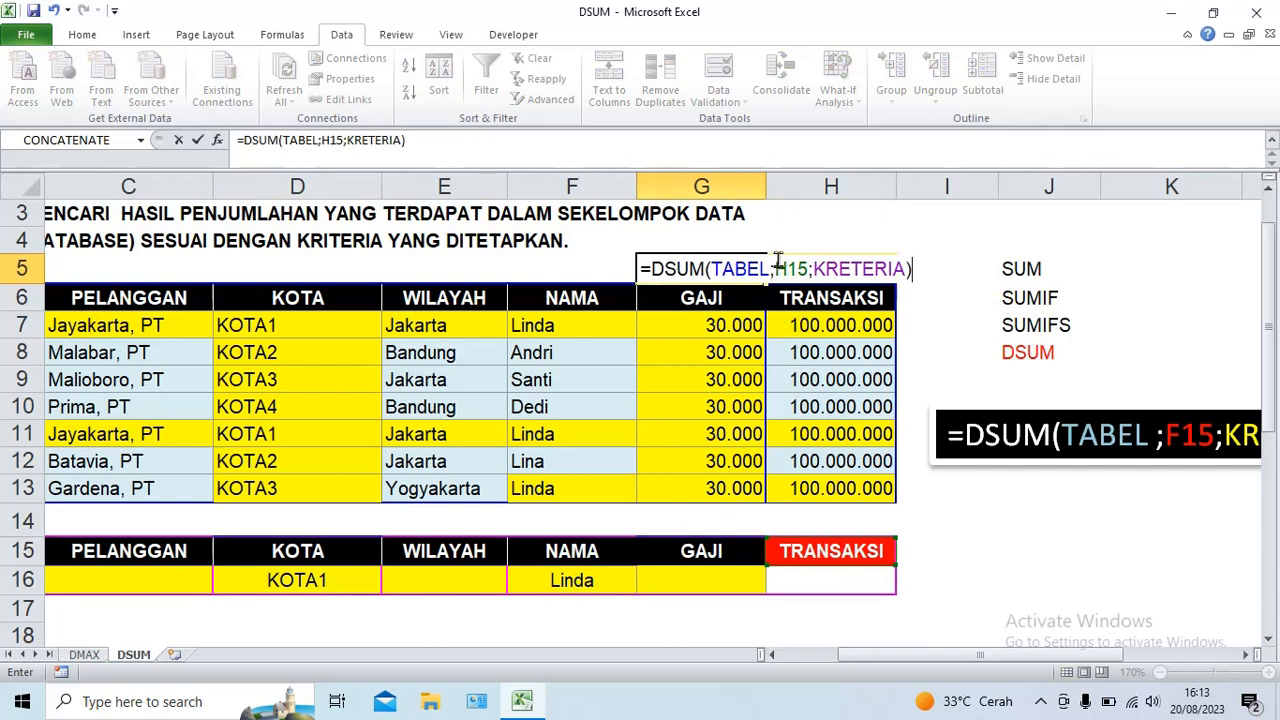
drag(787, 270, 776, 270)
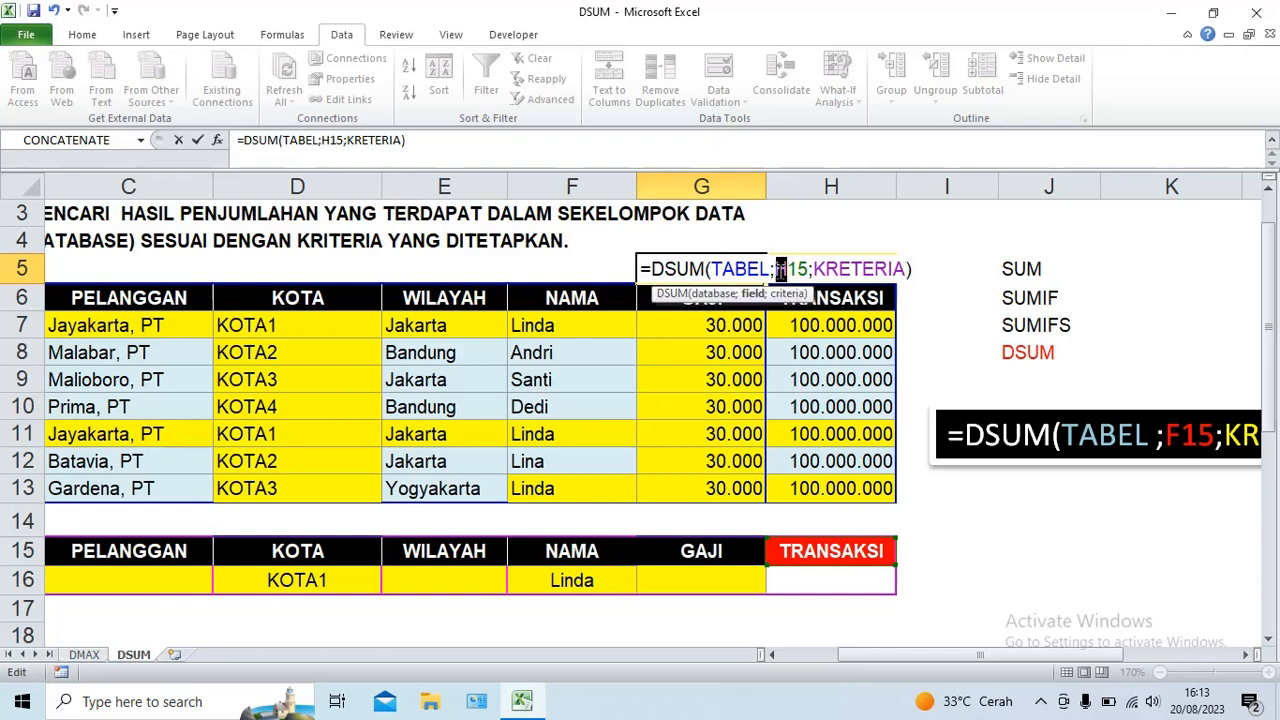
text(G)
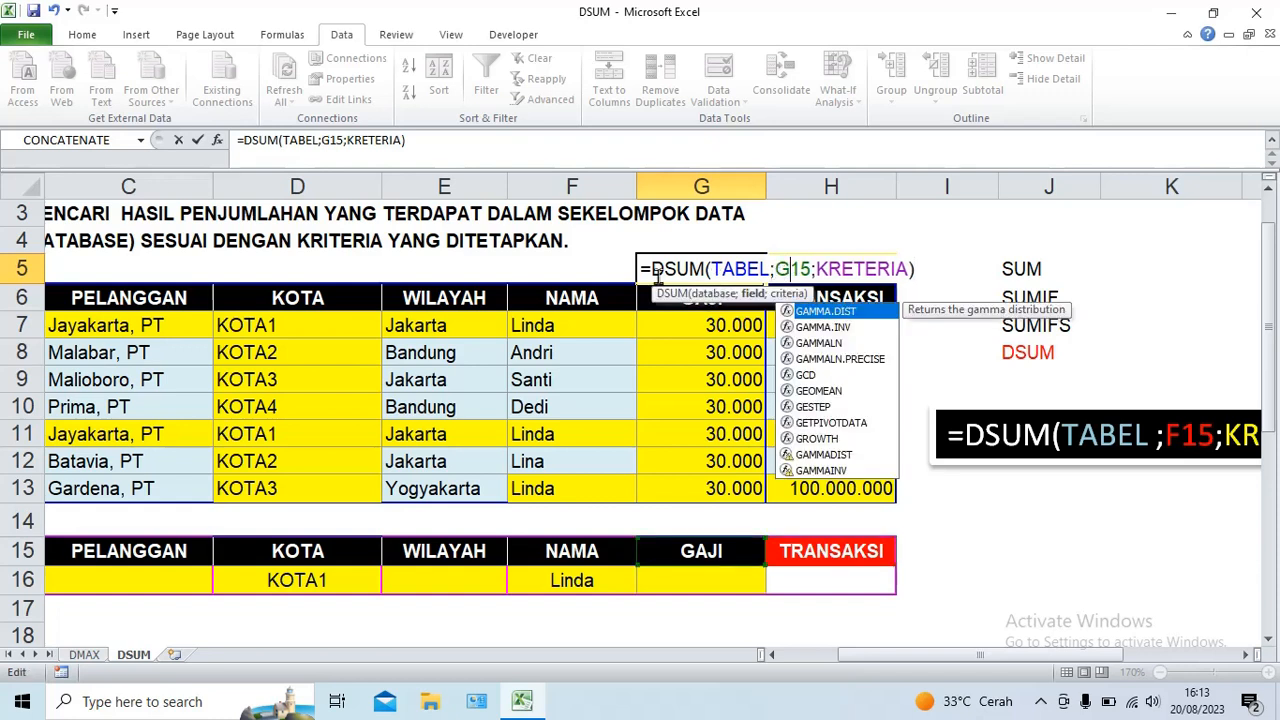
click(200, 140)
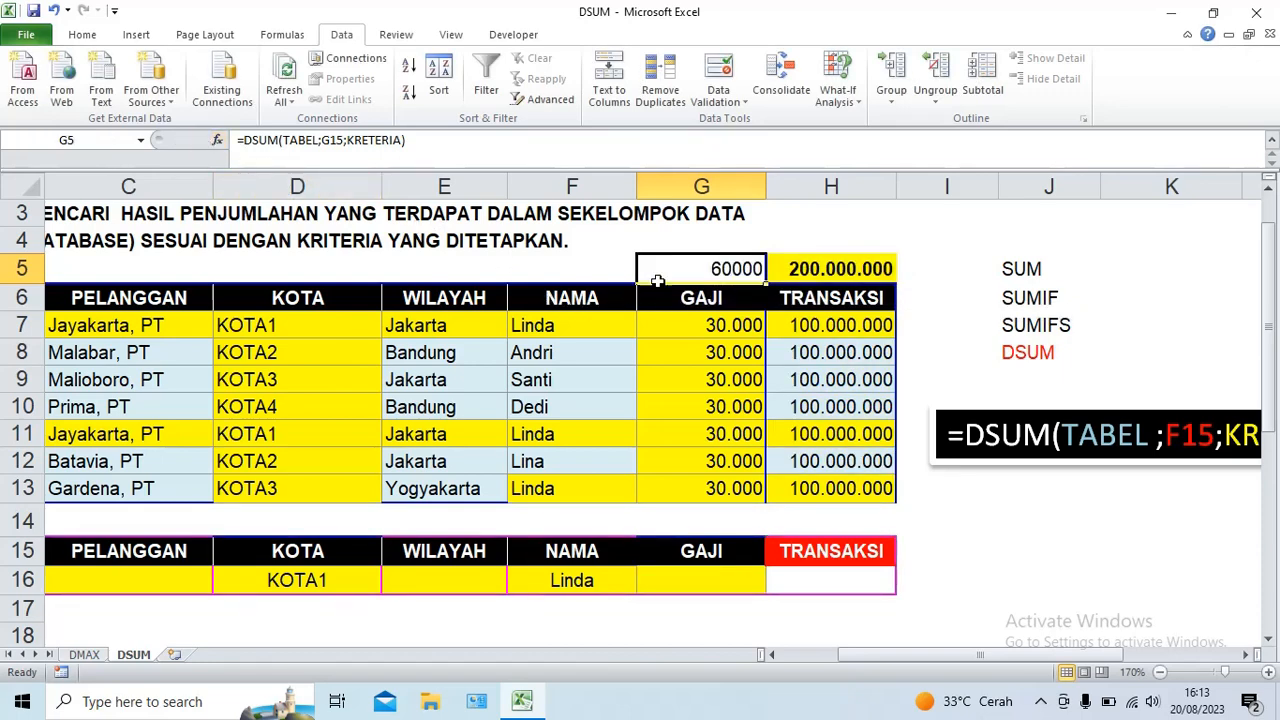
- Fill cell G5, the GAJI total, with yellow
click(95, 36)
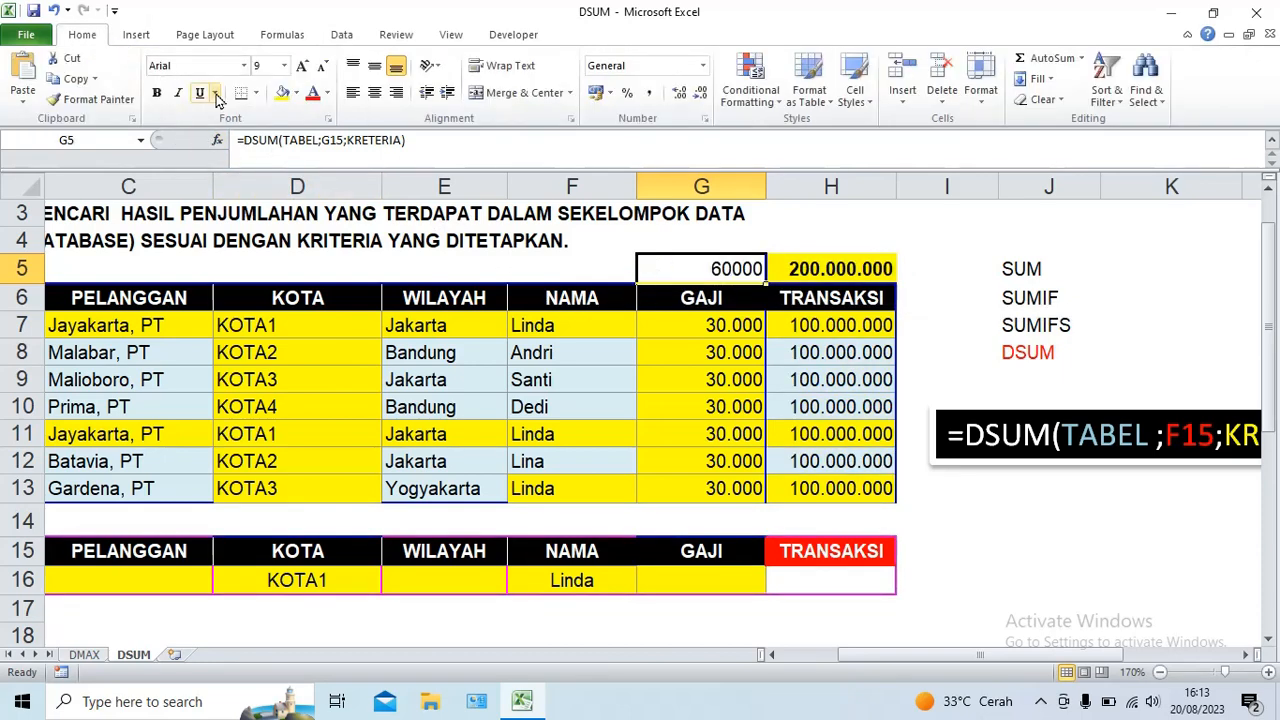
click(280, 93)
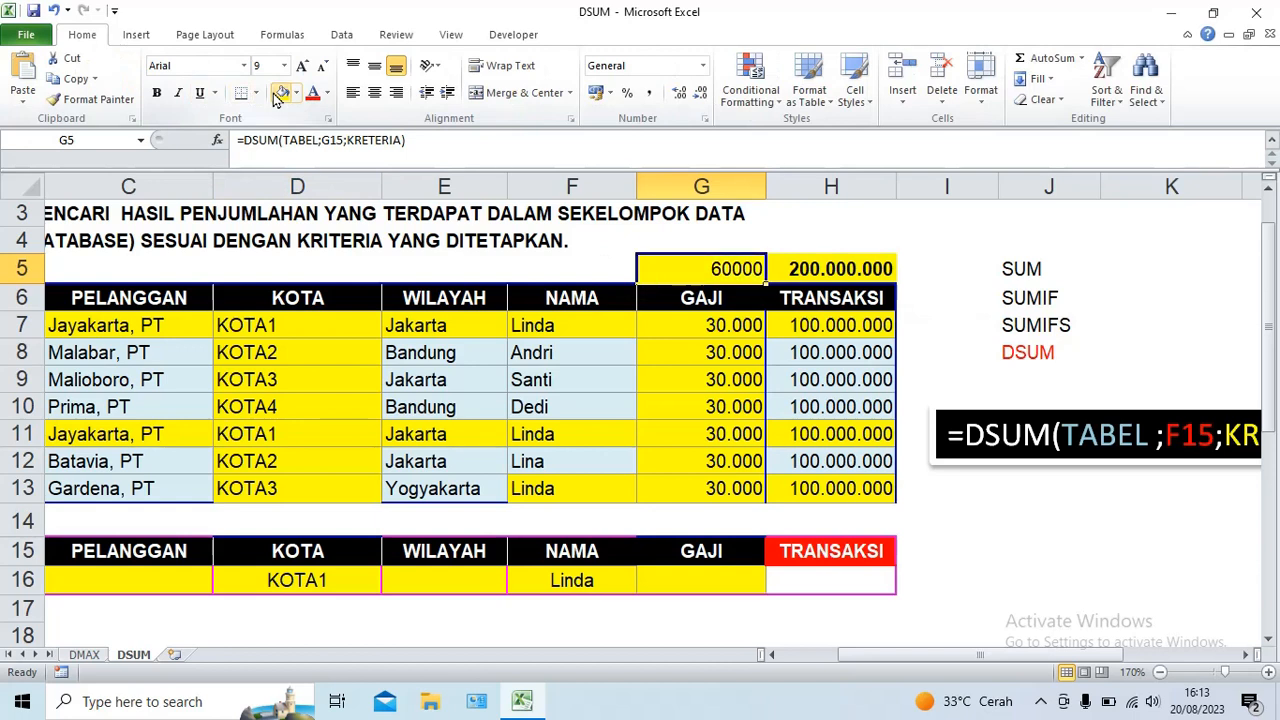
click(296, 93)
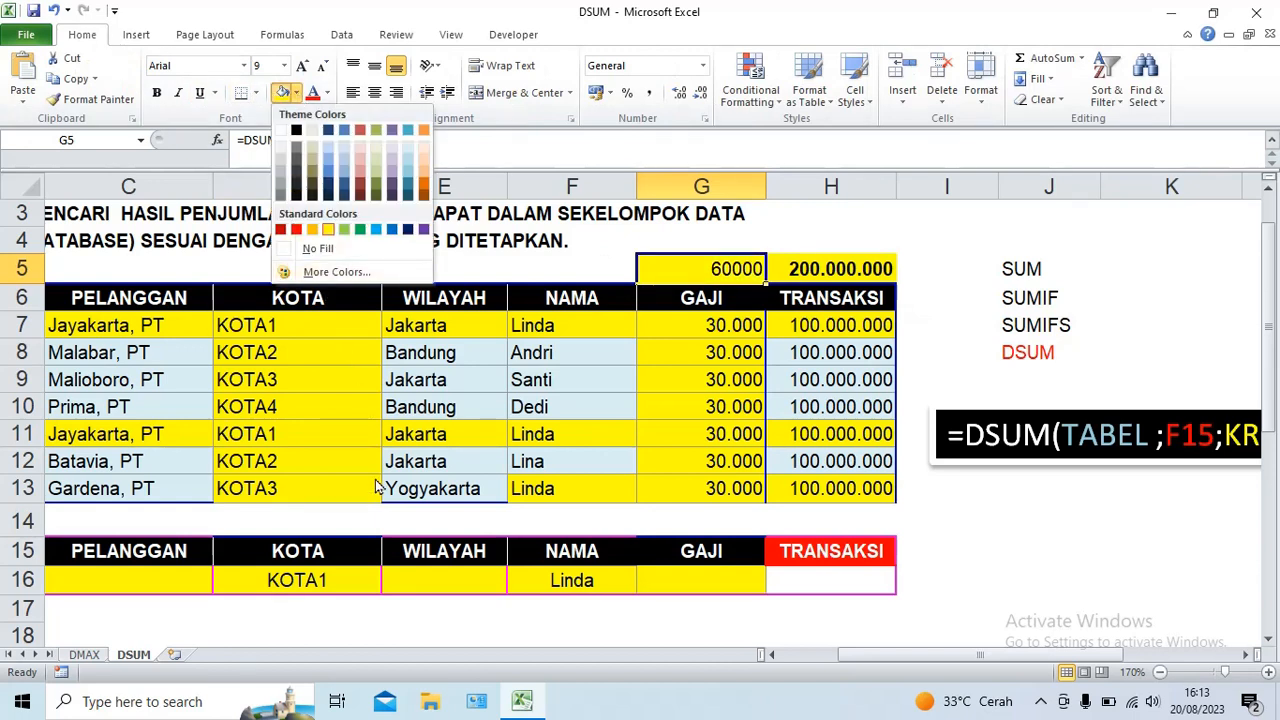
click(365, 572)
- Choose the blank entry as the KOTA criterion in D16 and check the GAJI amounts against both DSUM totals
click(367, 578)
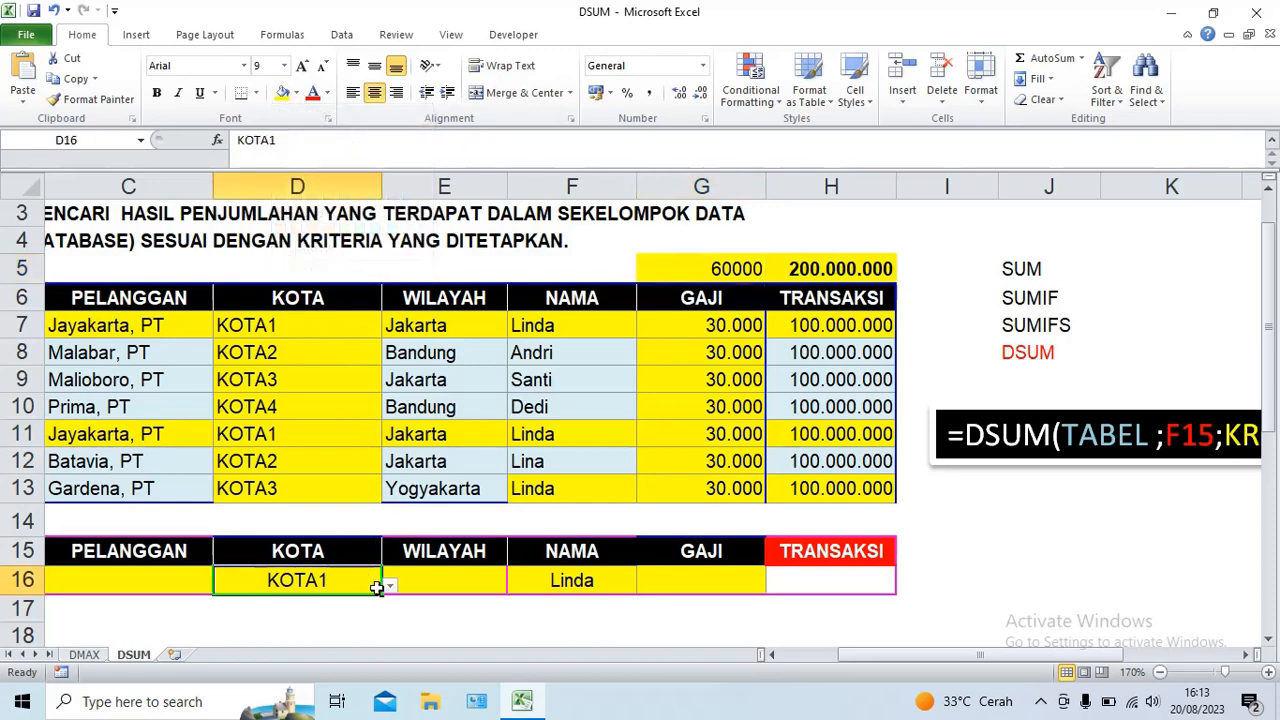
click(390, 586)
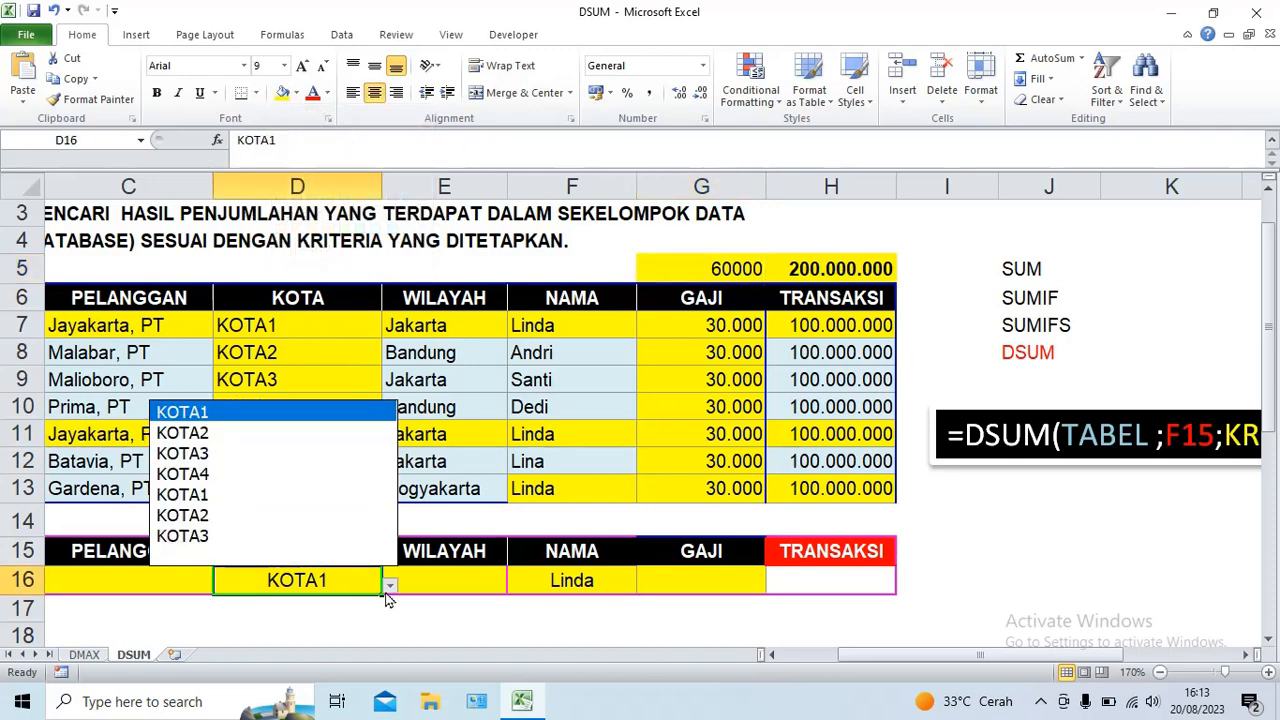
click(175, 556)
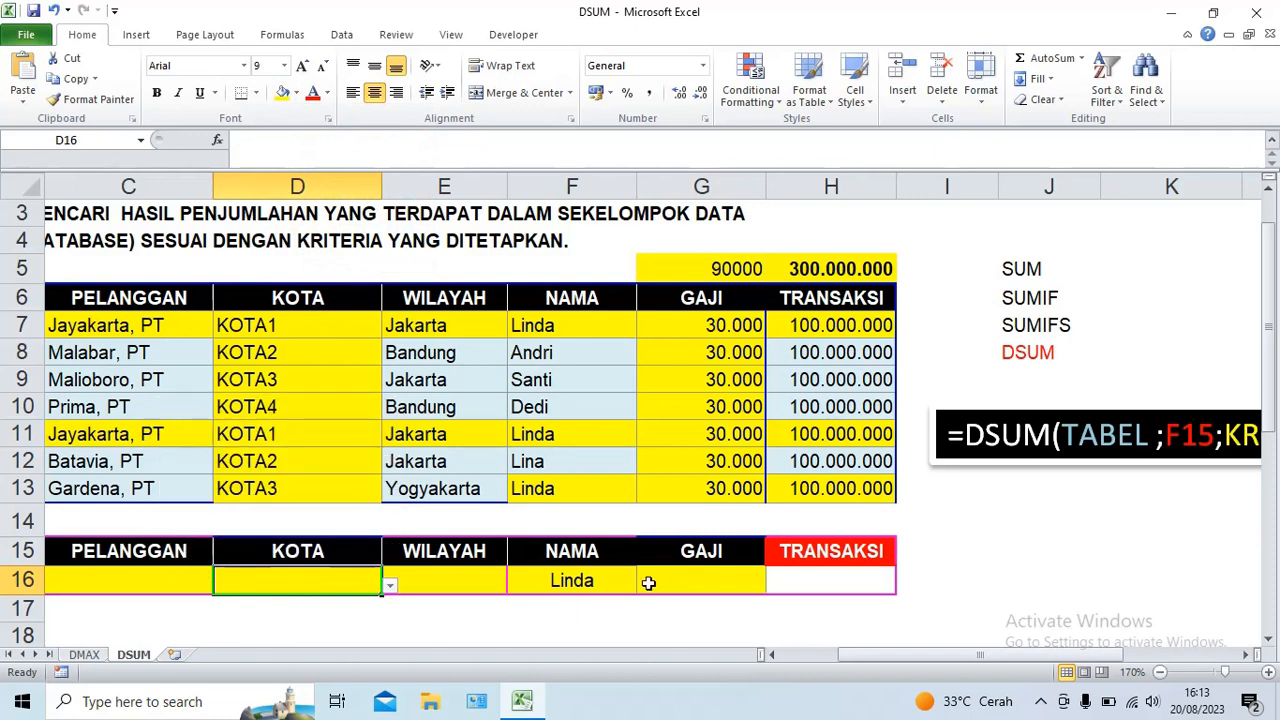
click(643, 490)
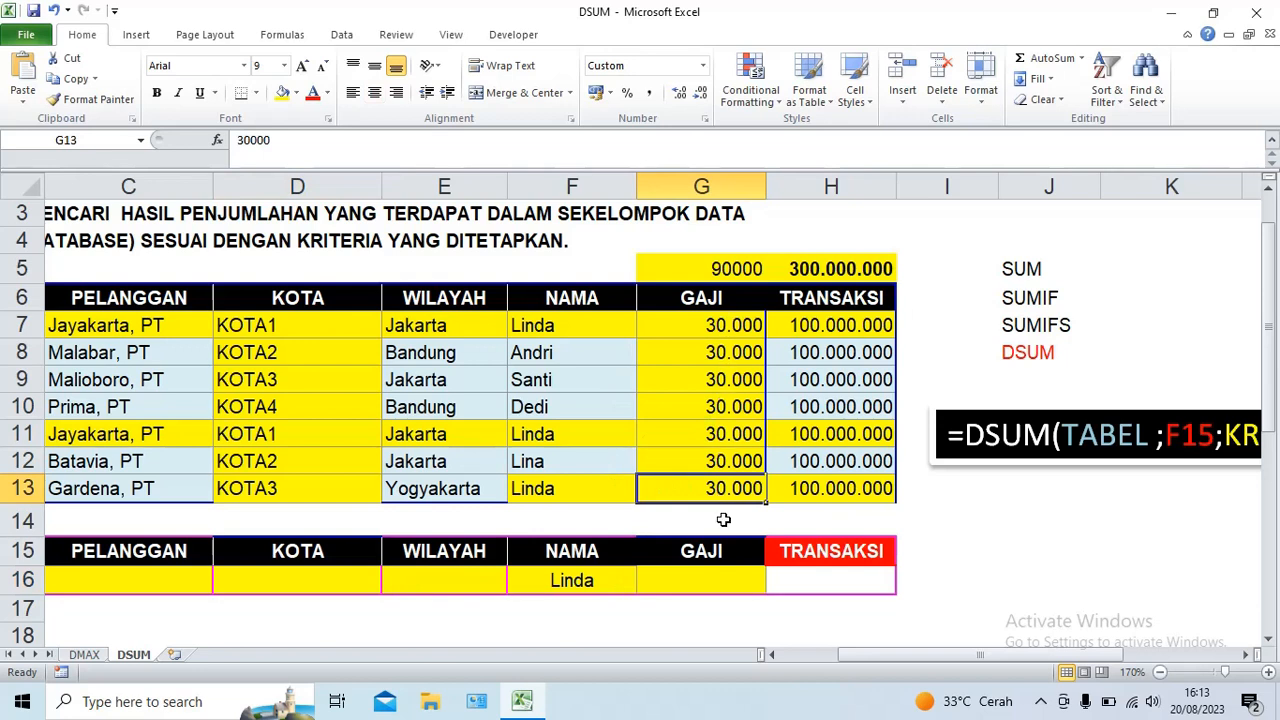
- Fill the GAJI heading in G15 of the criteria table with red
click(706, 556)
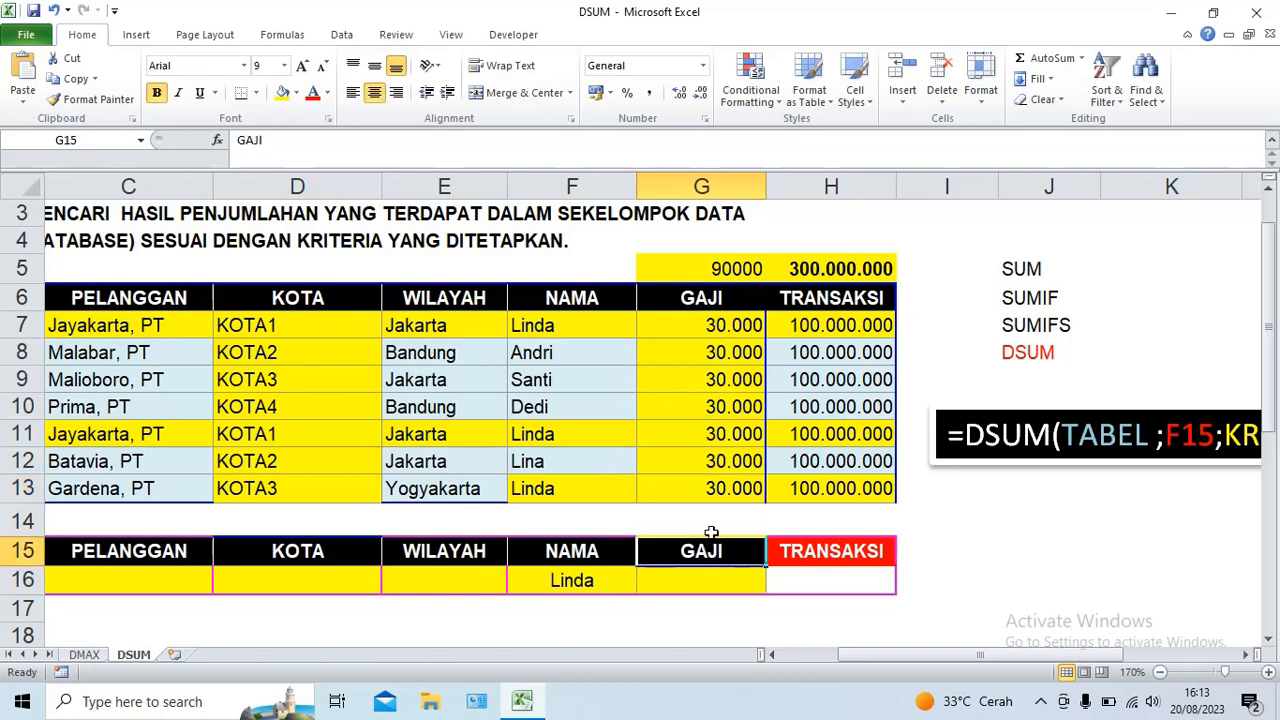
click(296, 93)
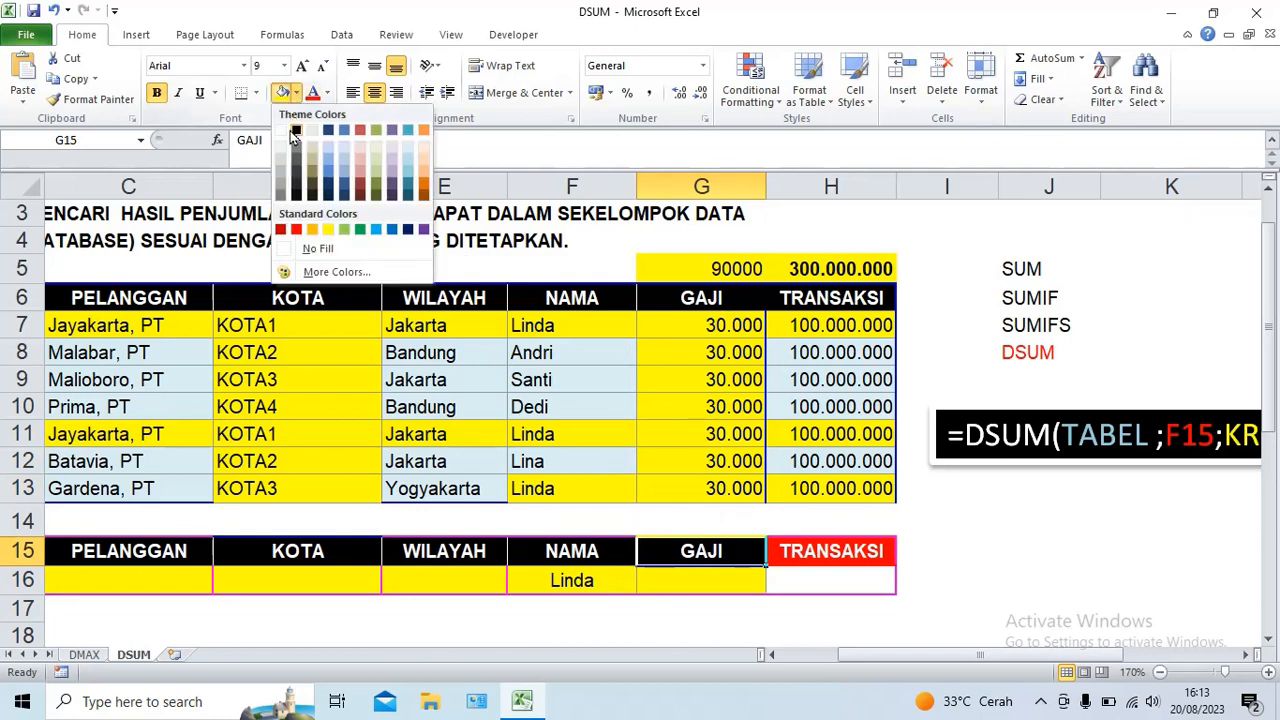
click(296, 230)
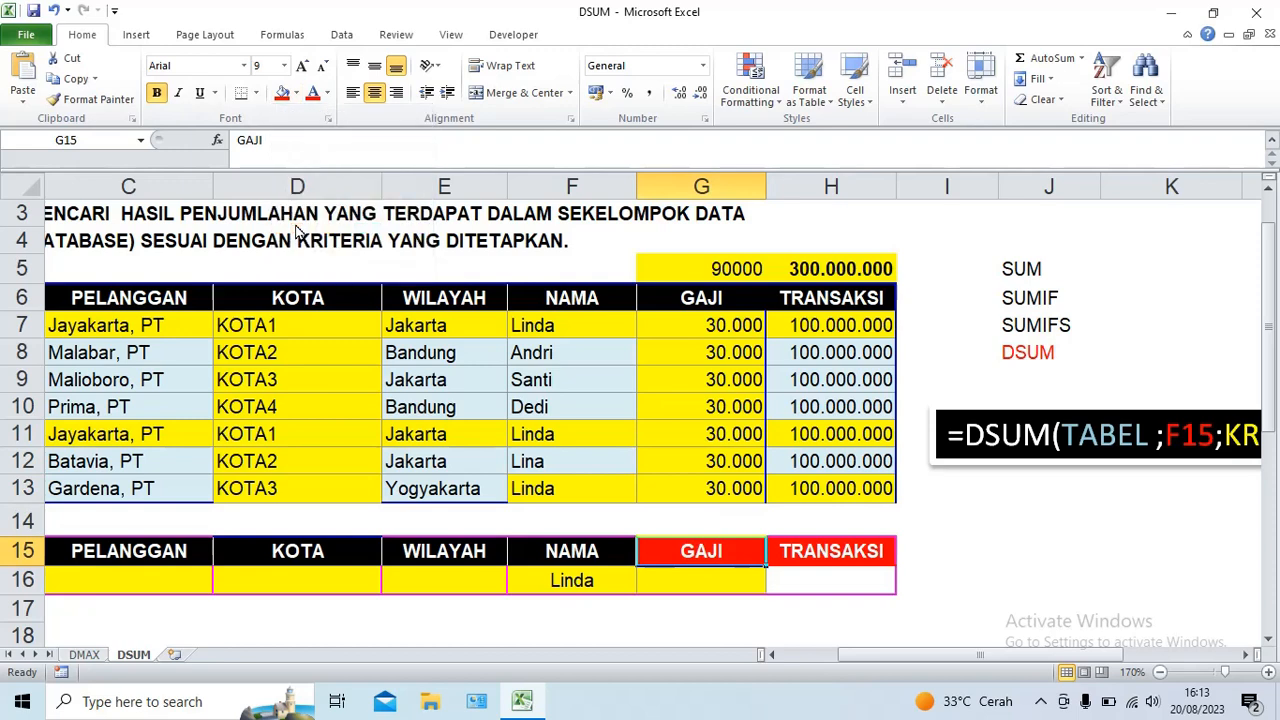
- Review the DSUM sheet from the title and function description through the data rows to the criteria table
scroll(295, 223, up, 1)
drag(912, 660, 851, 663)
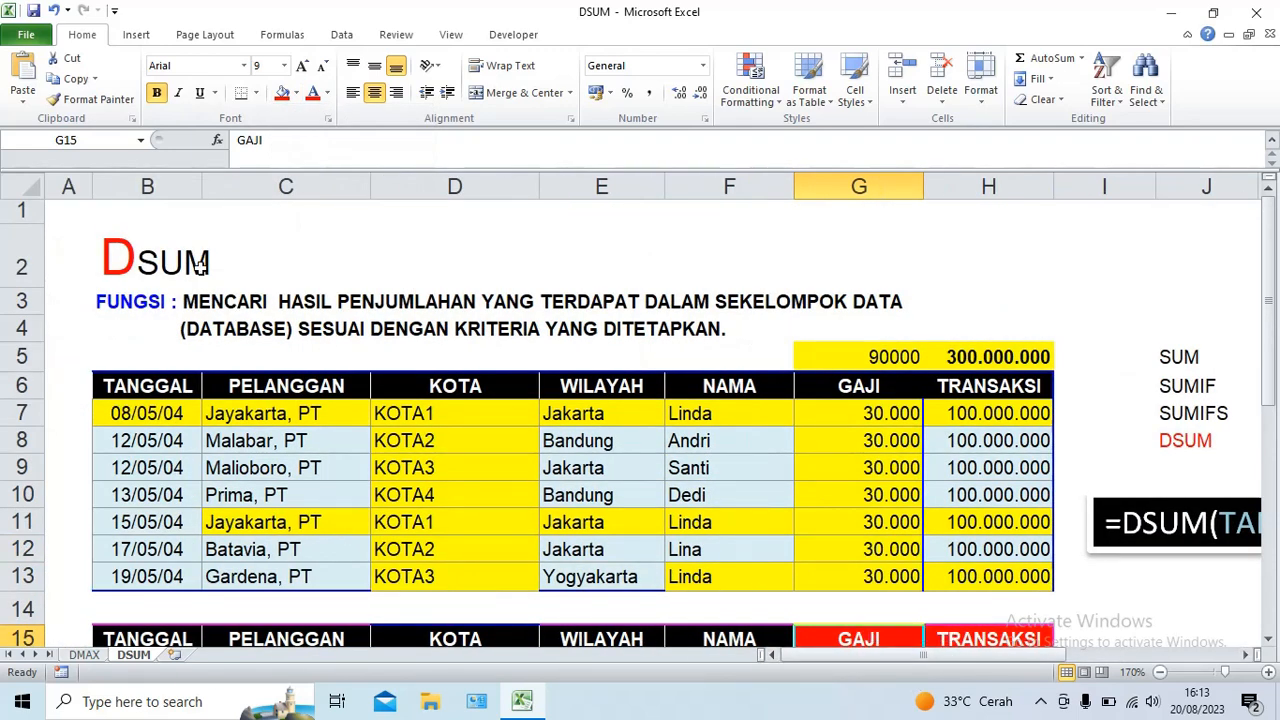
scroll(350, 322, down, 1)
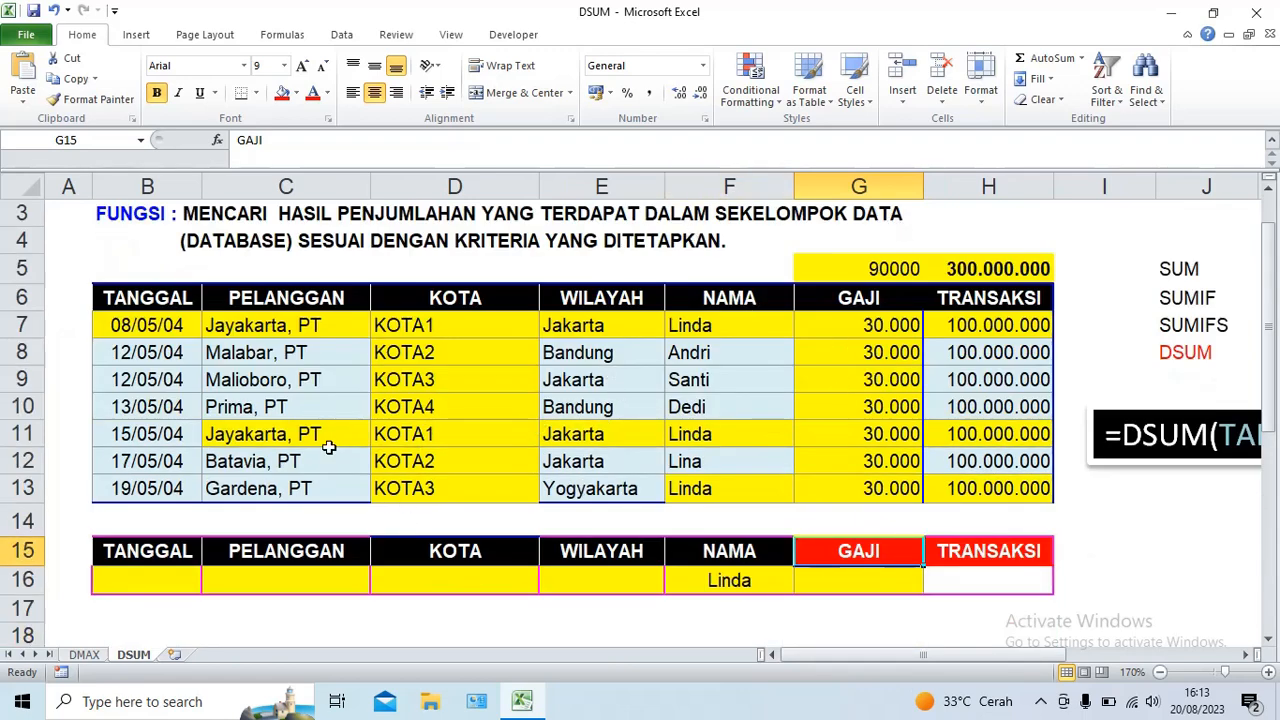
drag(22, 379, 22, 432)
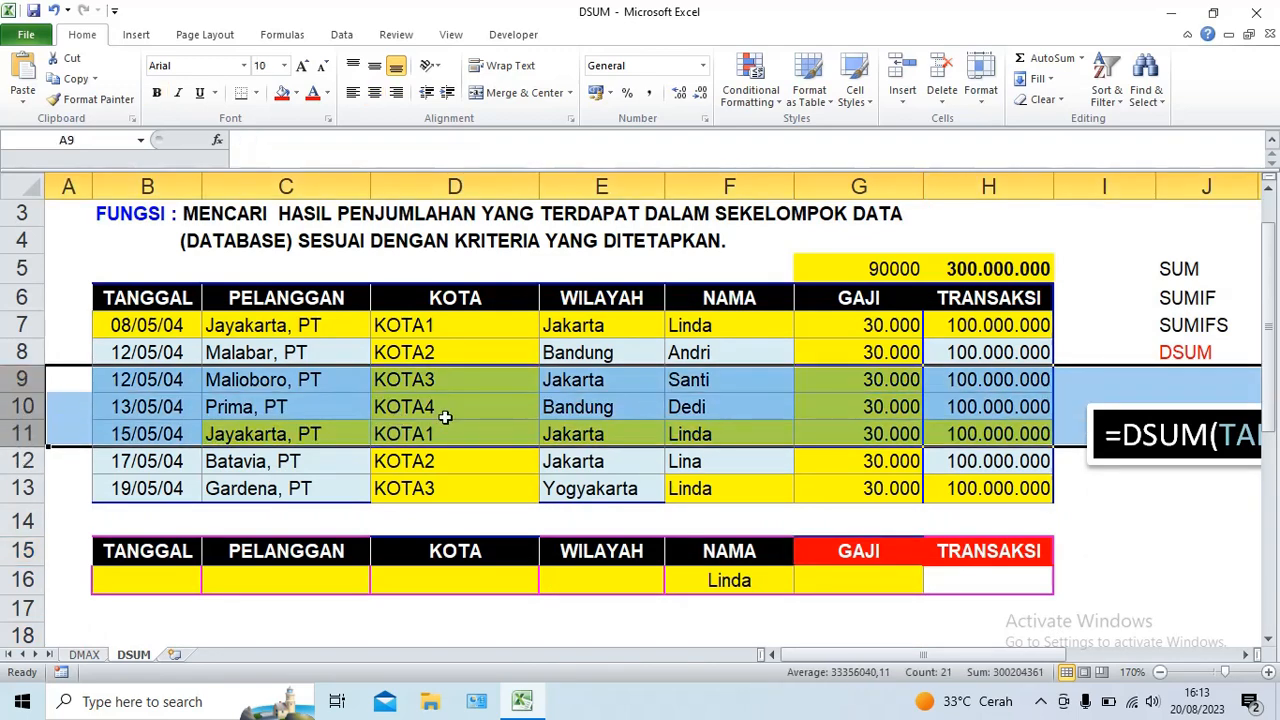
scroll(445, 418, up, 1)
scroll(445, 418, down, 1)
scroll(449, 346, up, 1)
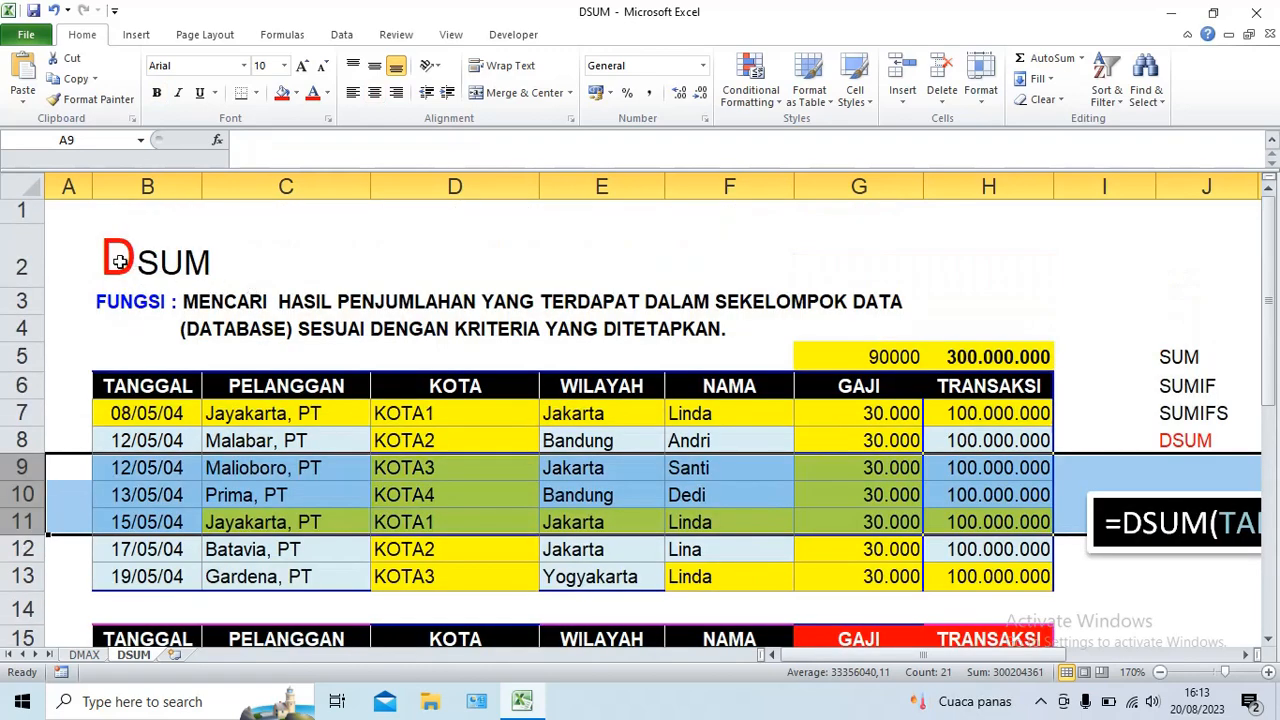
click(258, 254)
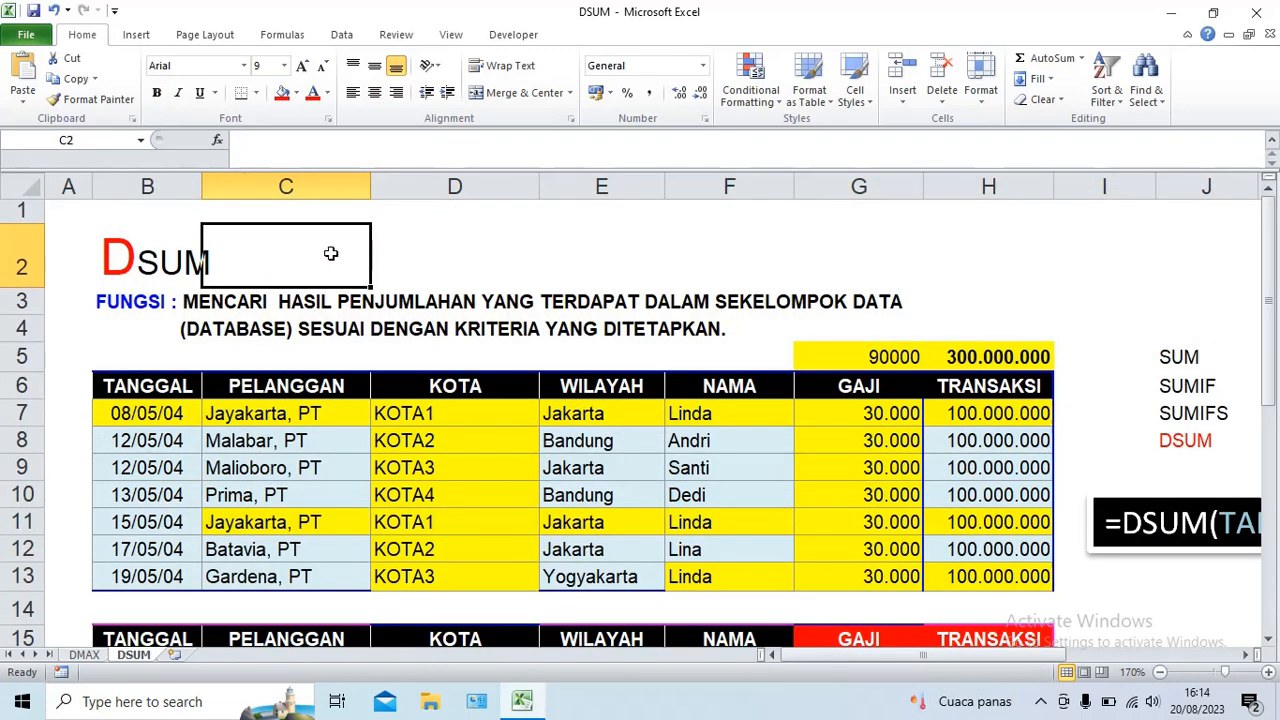
click(395, 256)
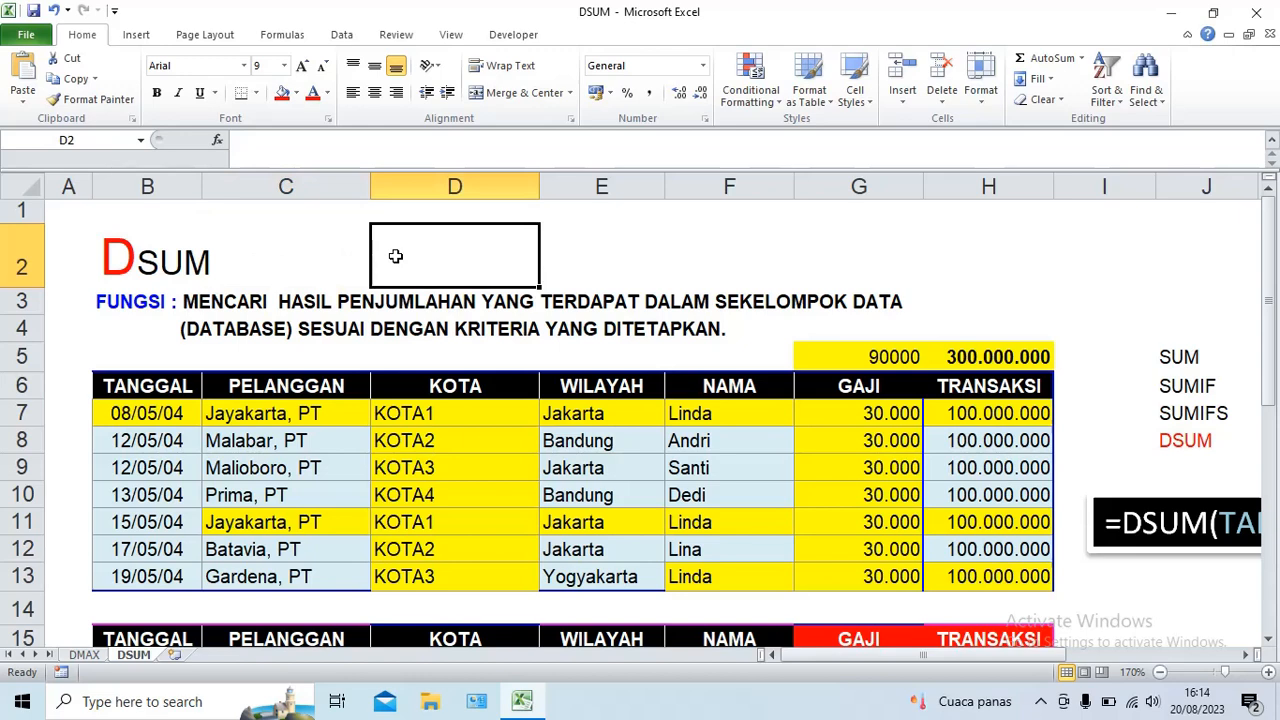
scroll(395, 256, down, 1)
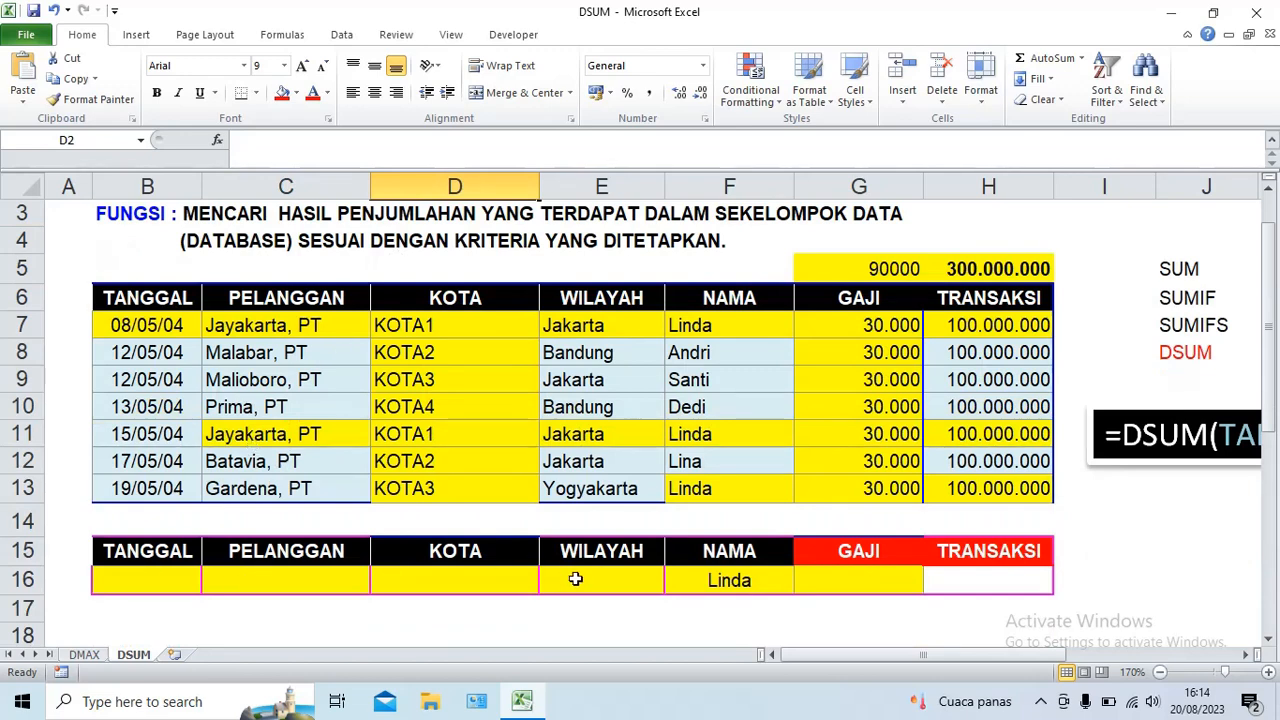
click(610, 580)
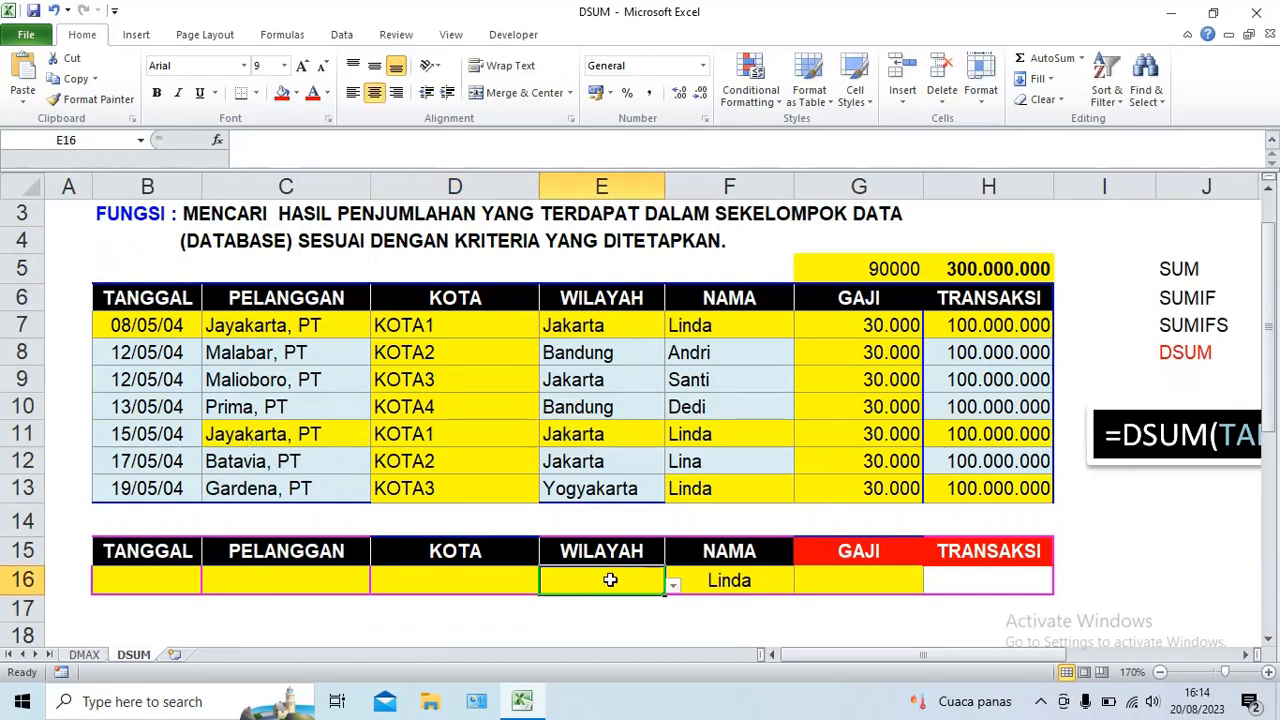
- Choose Jakarta as the WILAYAH criterion in E16 and KOTA1 as the KOTA criterion in D16
click(673, 588)
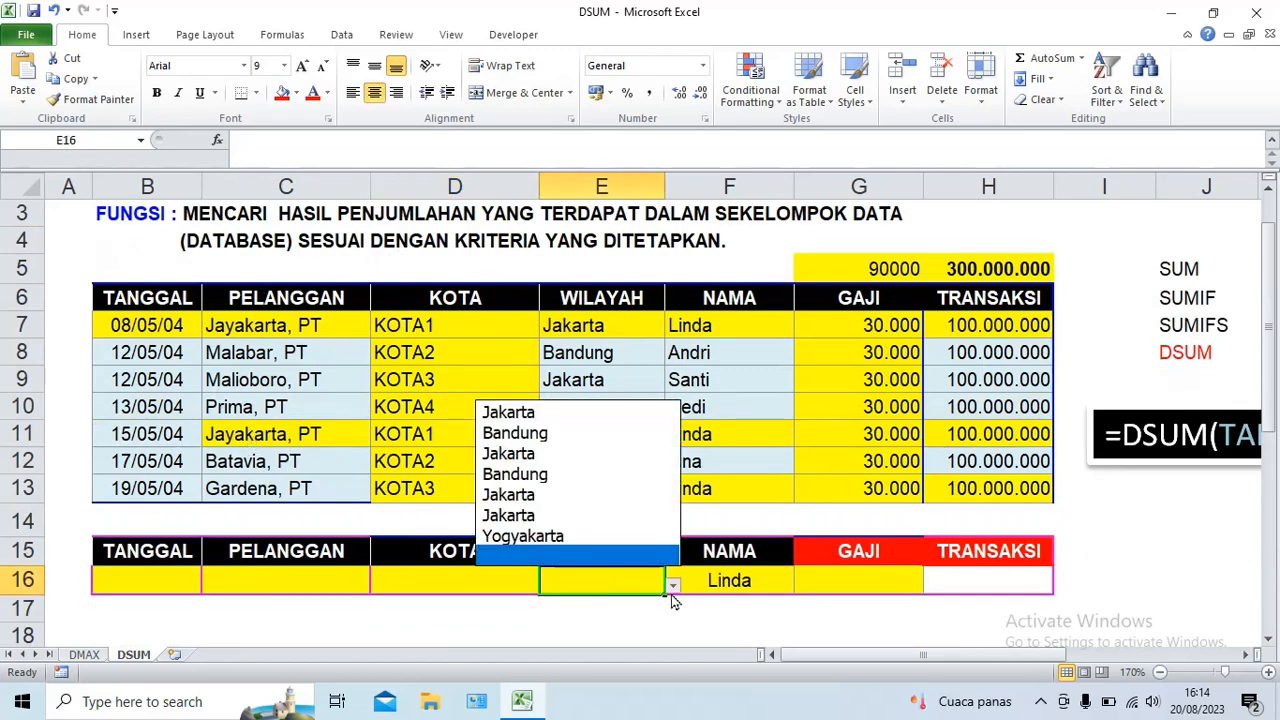
click(519, 515)
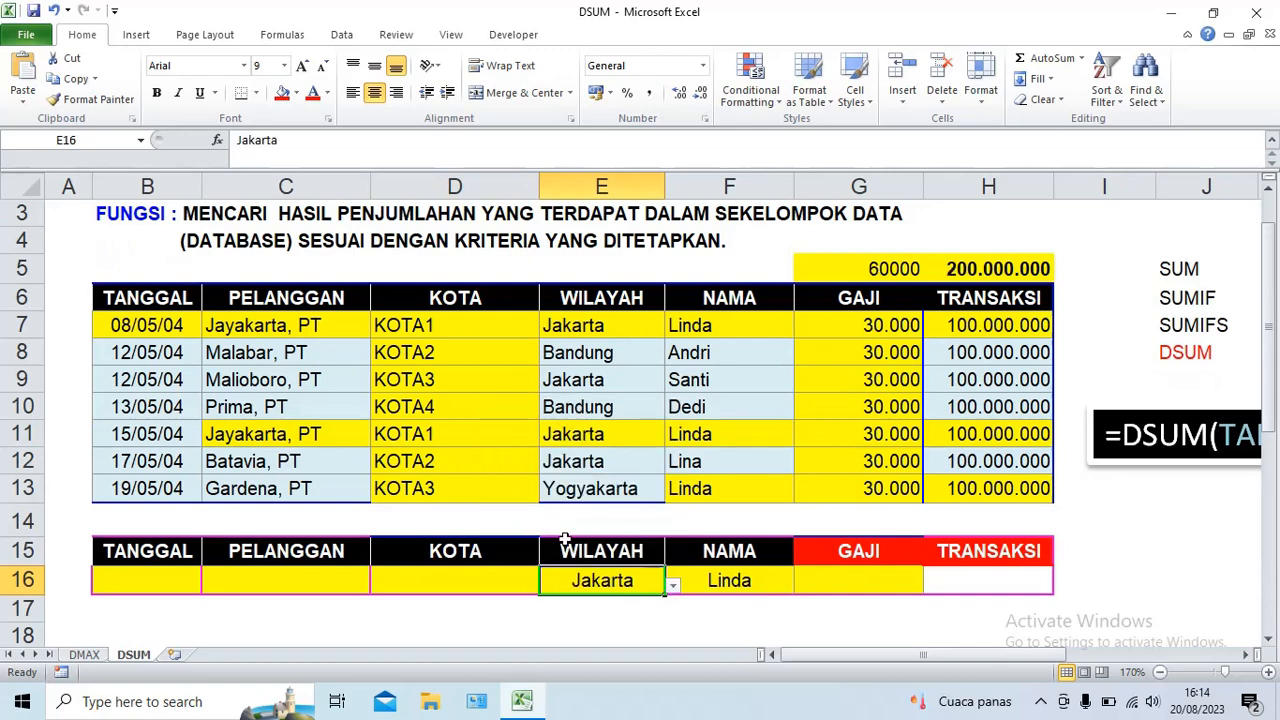
click(519, 574)
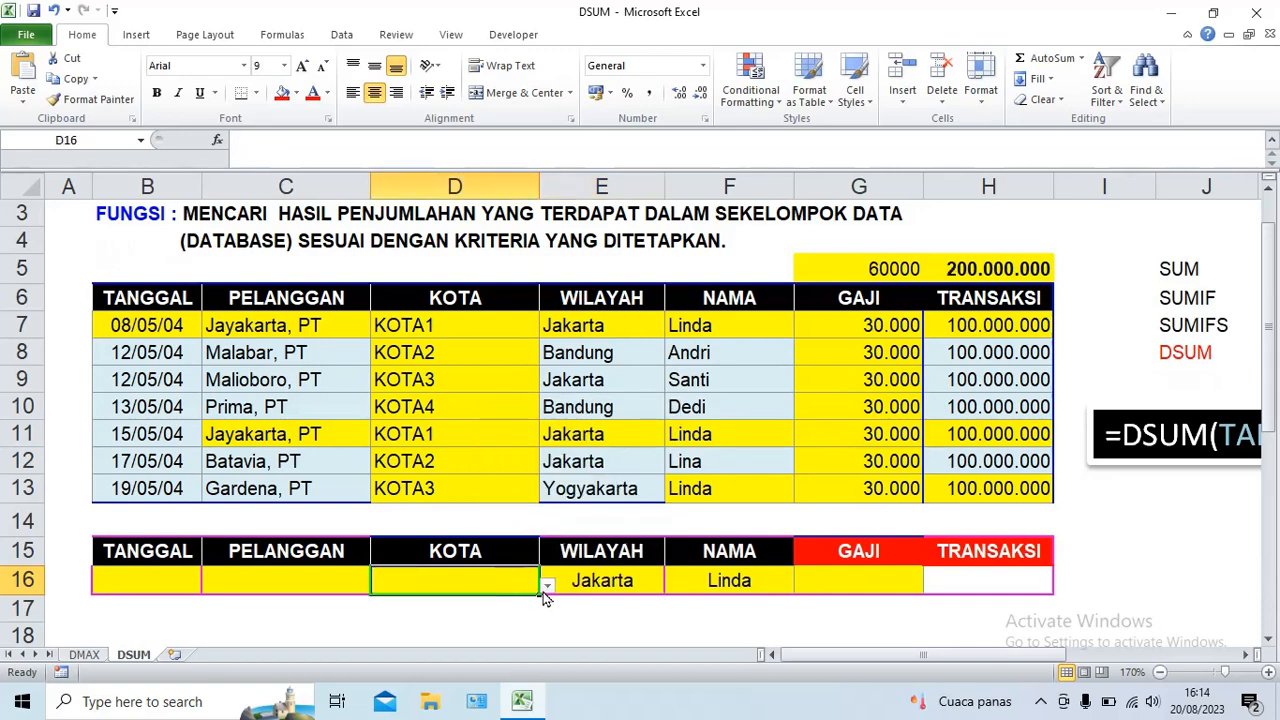
click(546, 590)
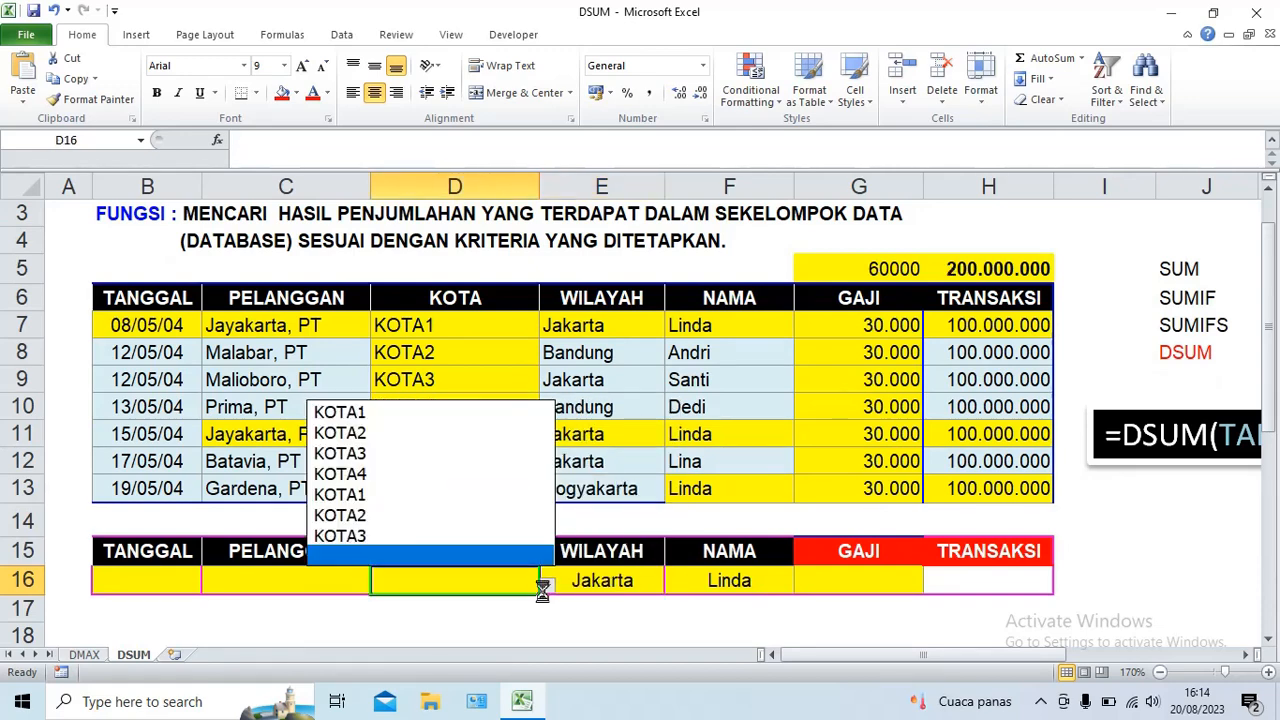
click(341, 413)
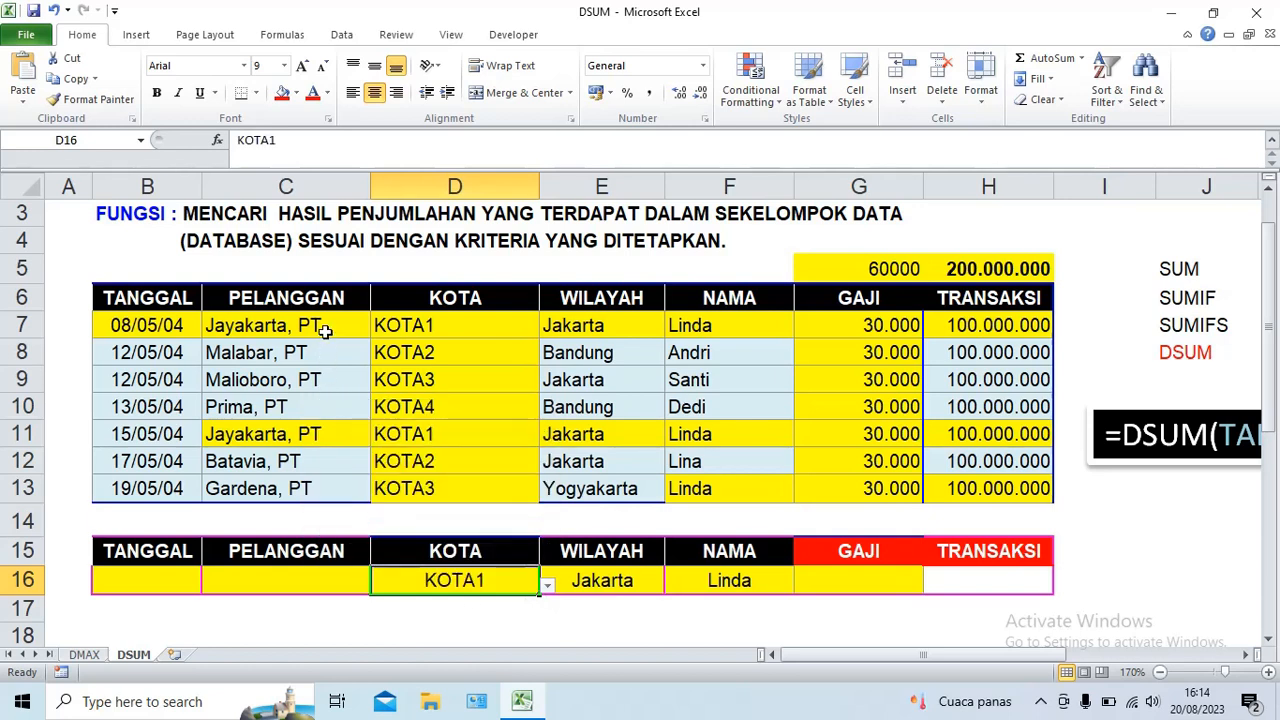
- Choose Jayakarta, PT as the PELANGGAN criterion in C16
click(358, 578)
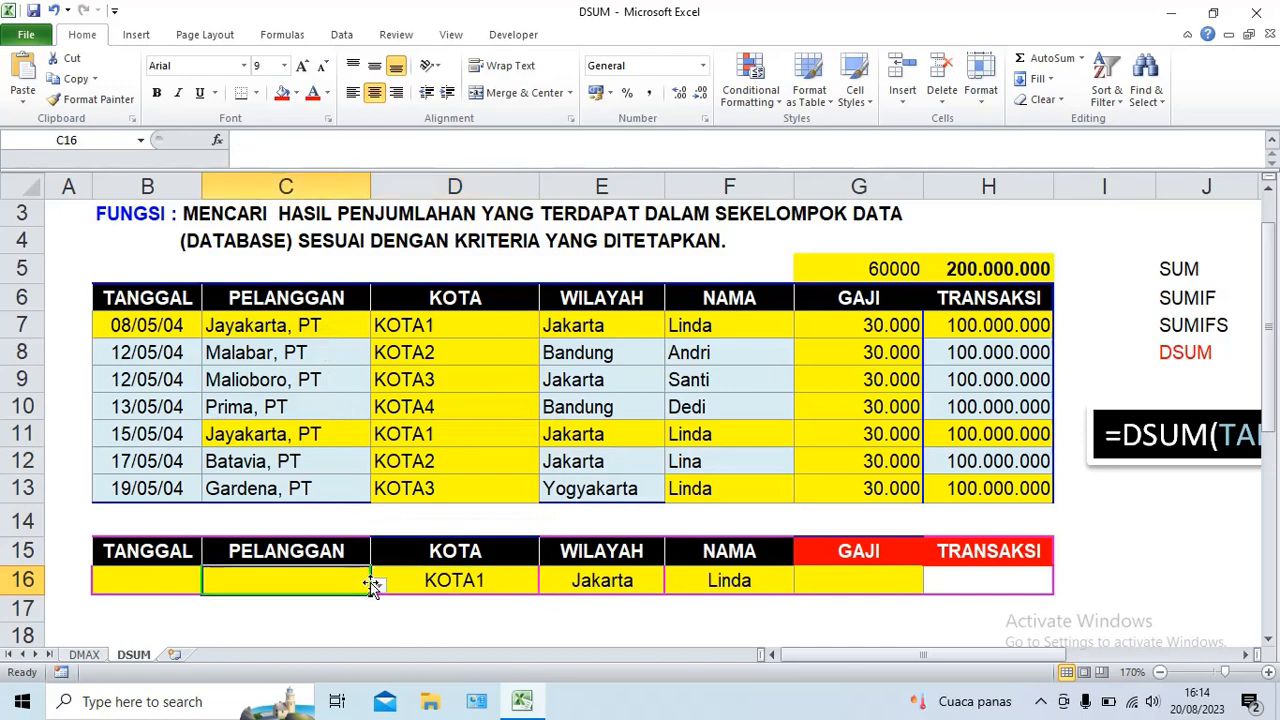
click(377, 586)
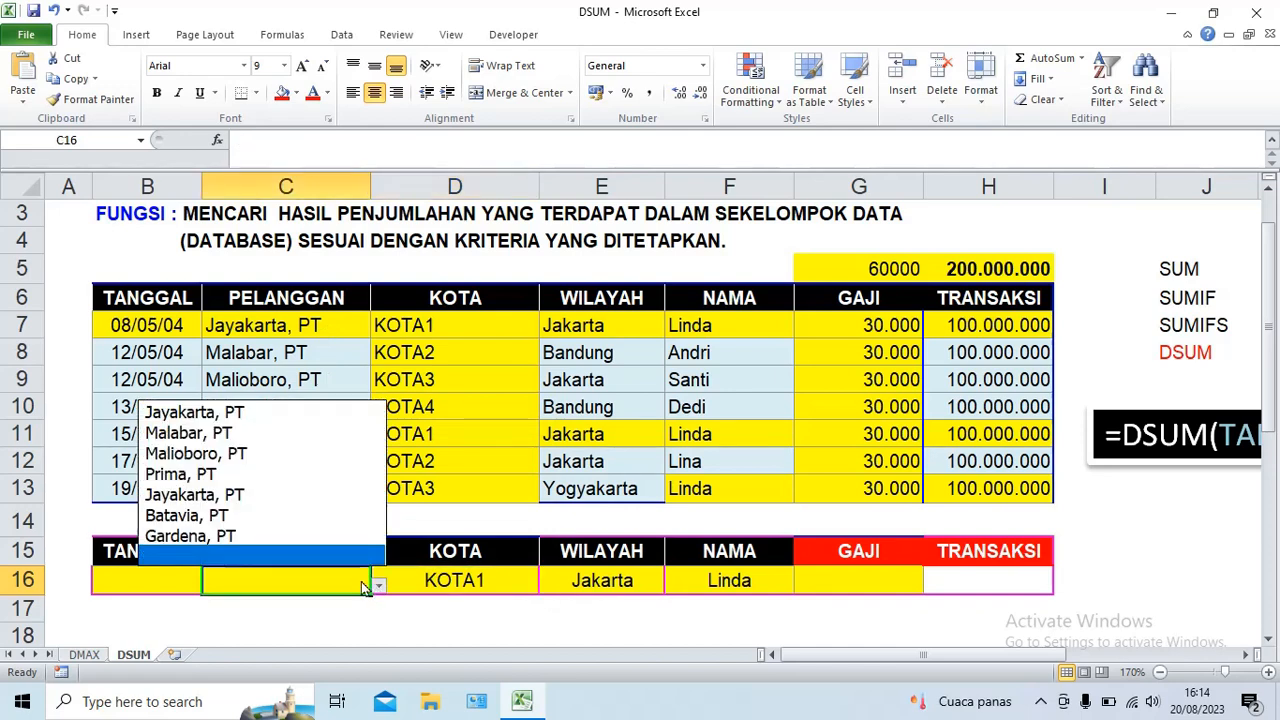
click(190, 413)
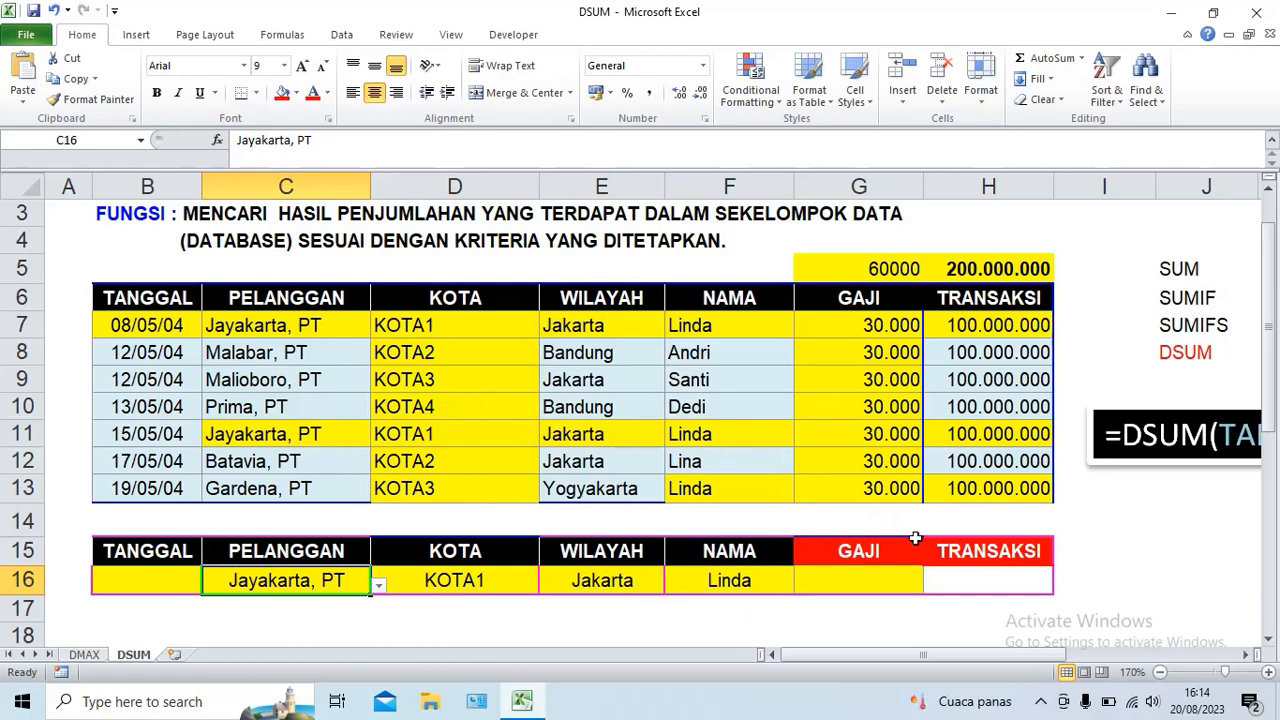
- Check the GAJI total in G5 against the data in row 7, from PELANGGAN through GAJI
click(810, 276)
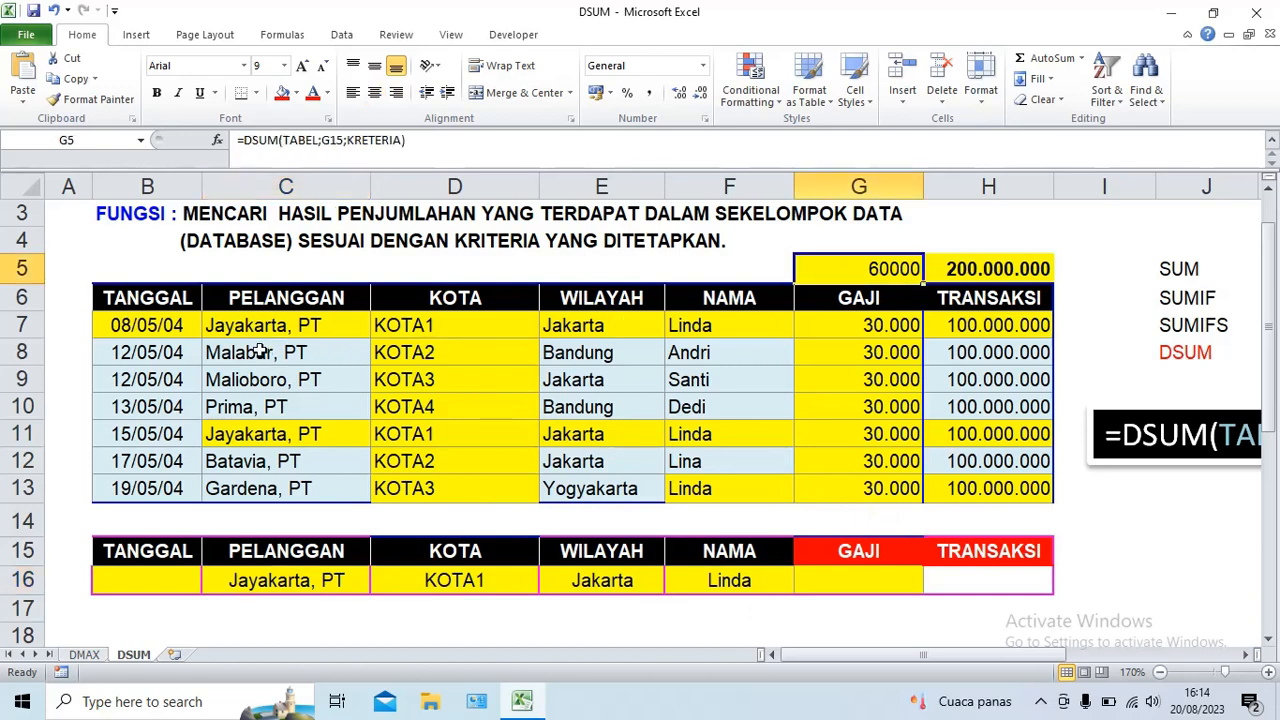
drag(255, 325, 424, 330)
drag(723, 338, 842, 324)
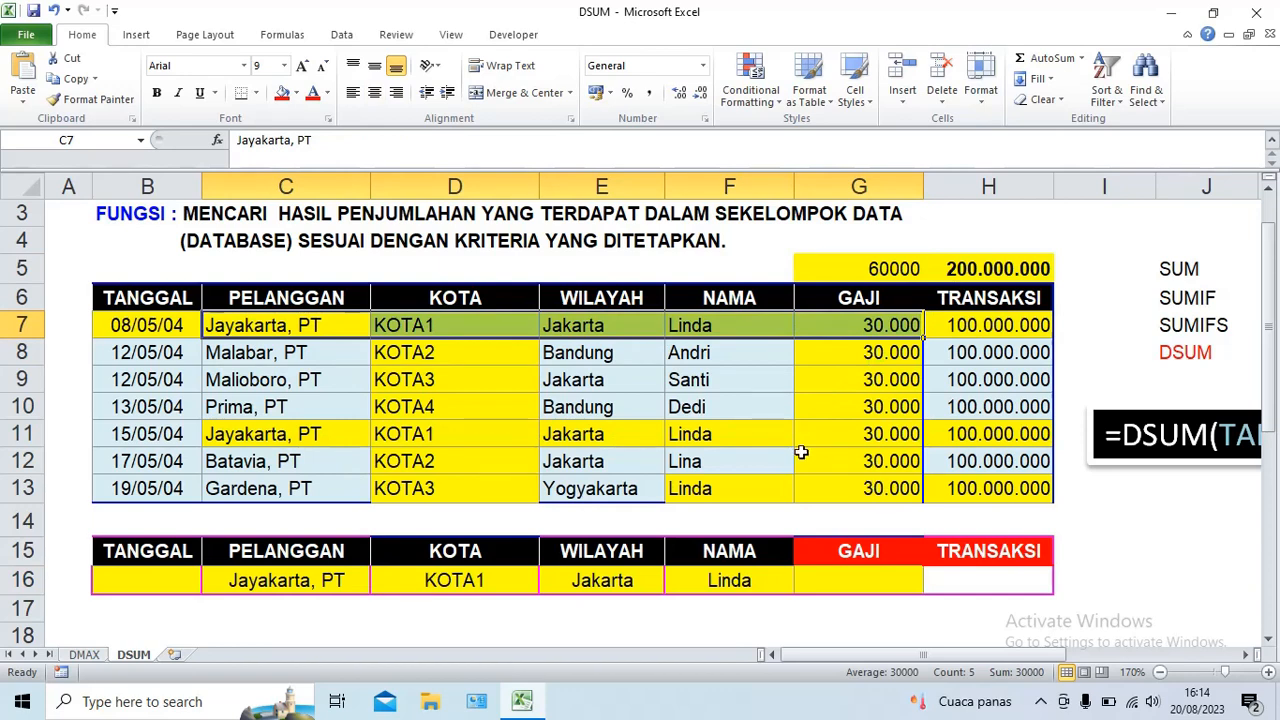
scroll(801, 452, up, 1)
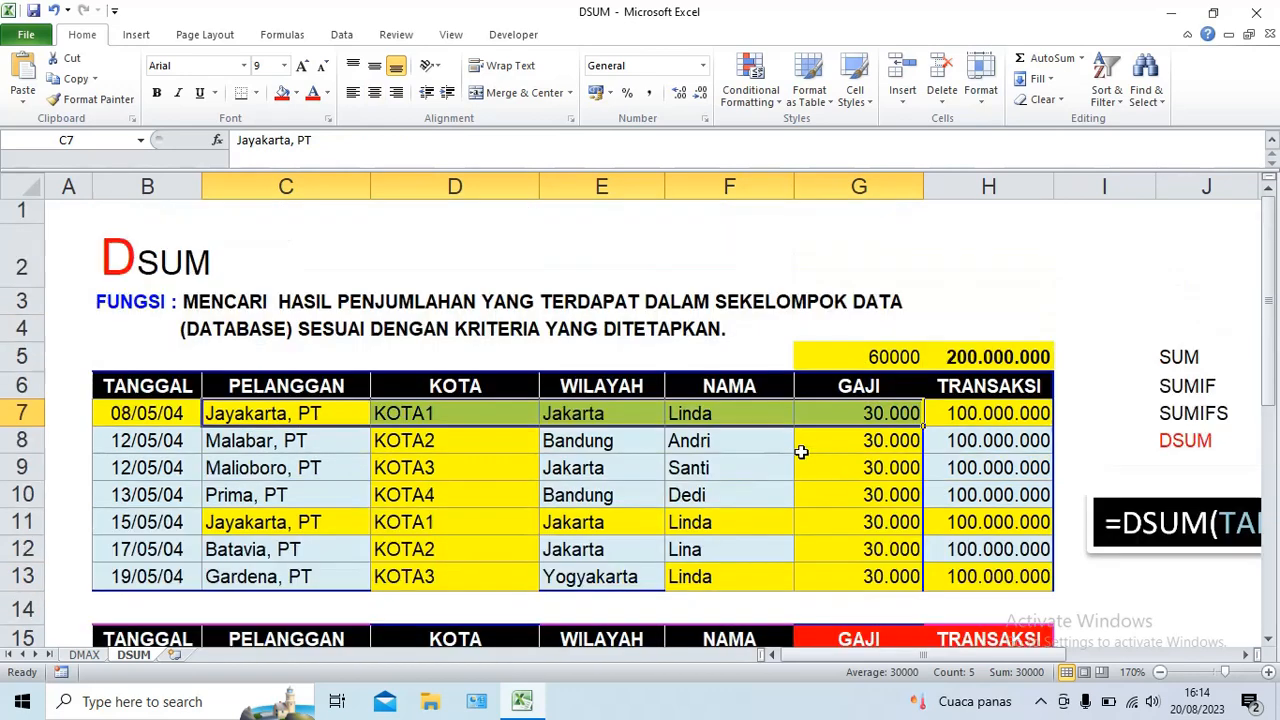